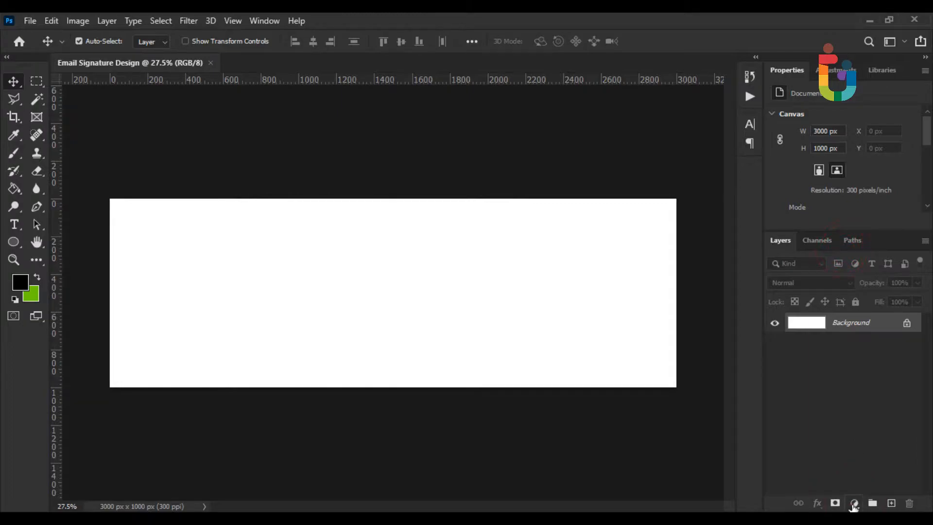
Add a white Solid Color fill layer to the banner
click(844, 262)
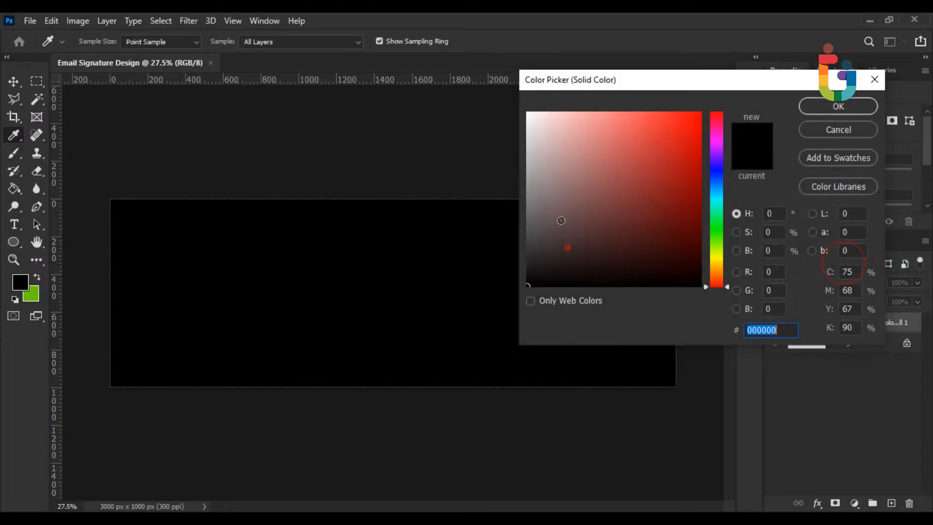
drag(564, 227, 492, 94)
click(813, 111)
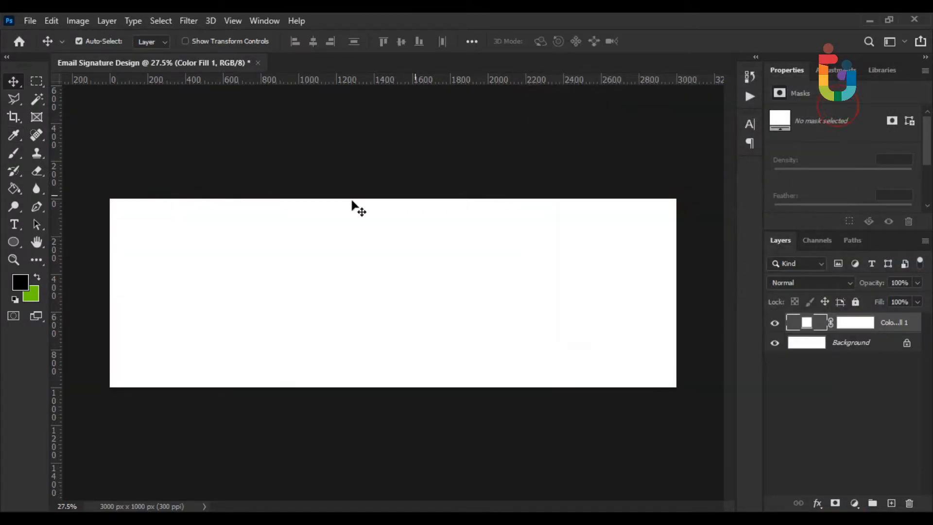
Draw a large black rounded rectangle across the banner and round its corners into a pill
drag(11, 248, 102, 269)
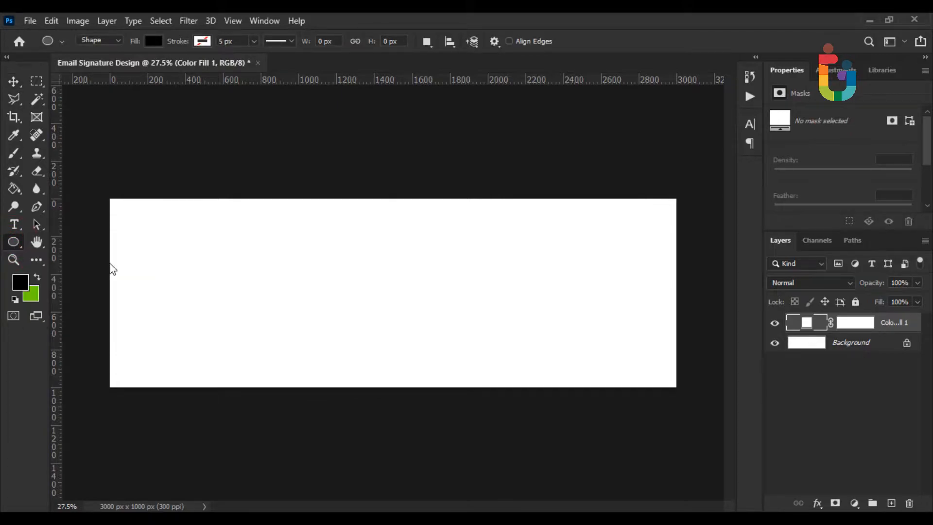
drag(171, 263, 564, 412)
drag(164, 267, 372, 335)
click(14, 82)
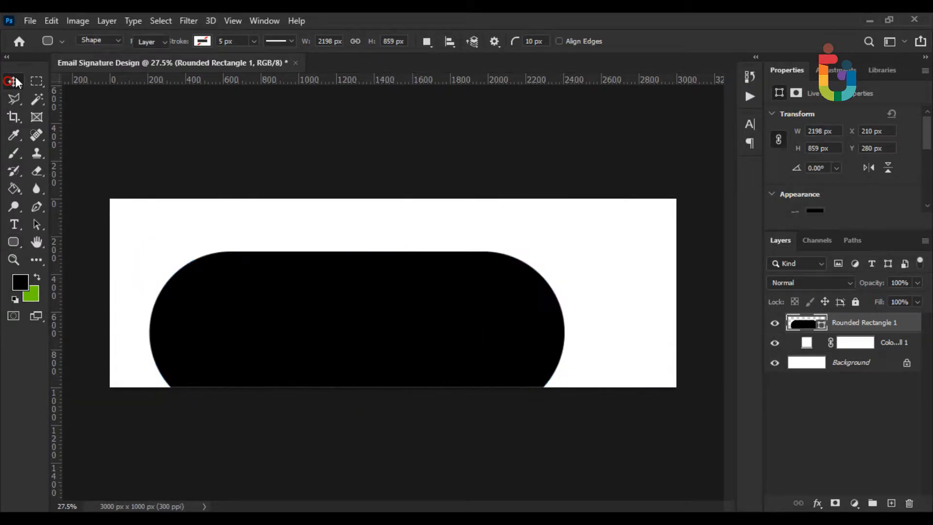
click(51, 21)
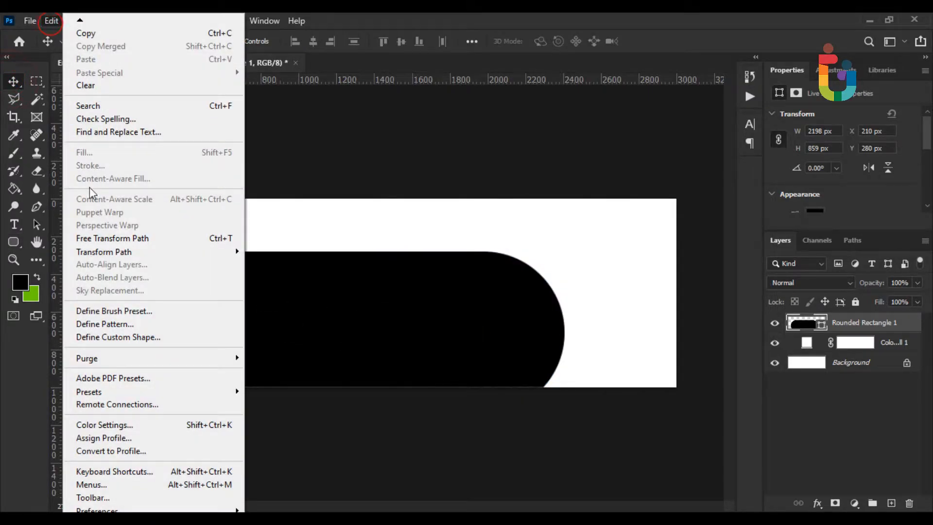
Free Transform the pill path to rotate it -45° and scale it to 122%
click(140, 253)
click(148, 238)
drag(629, 321, 229, 309)
drag(389, 244, 409, 275)
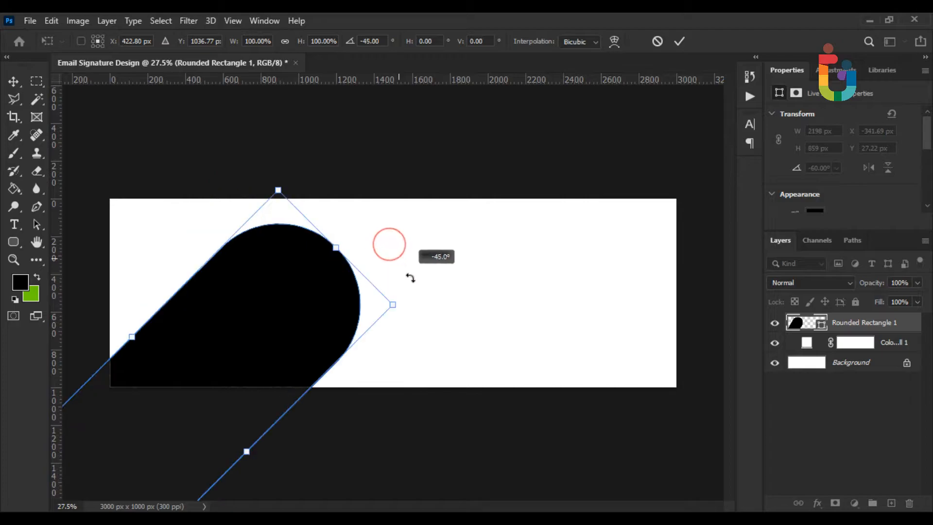
drag(293, 316, 277, 301)
drag(385, 292, 426, 287)
drag(339, 302, 328, 341)
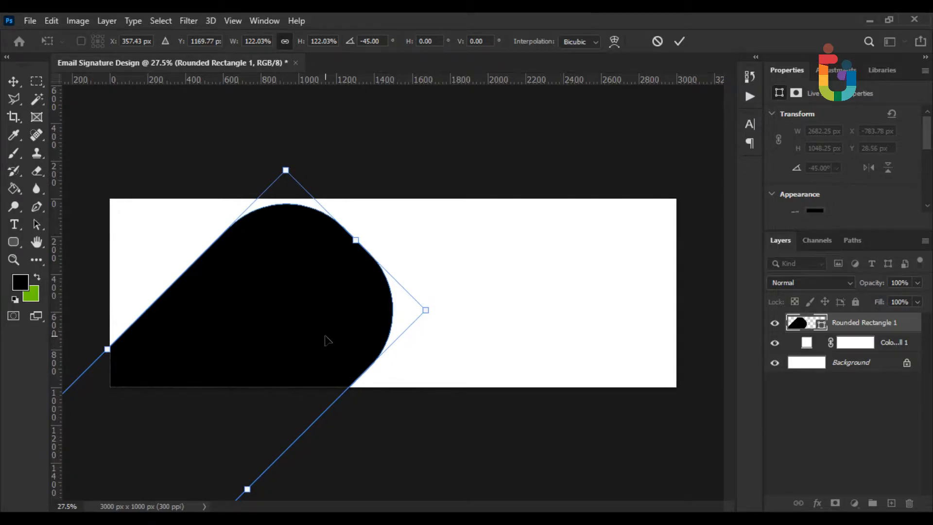
key(Return)
Position the tilted pill in the banner's lower-left corner and deselect its layer
drag(926, 138, 928, 194)
drag(792, 131, 822, 134)
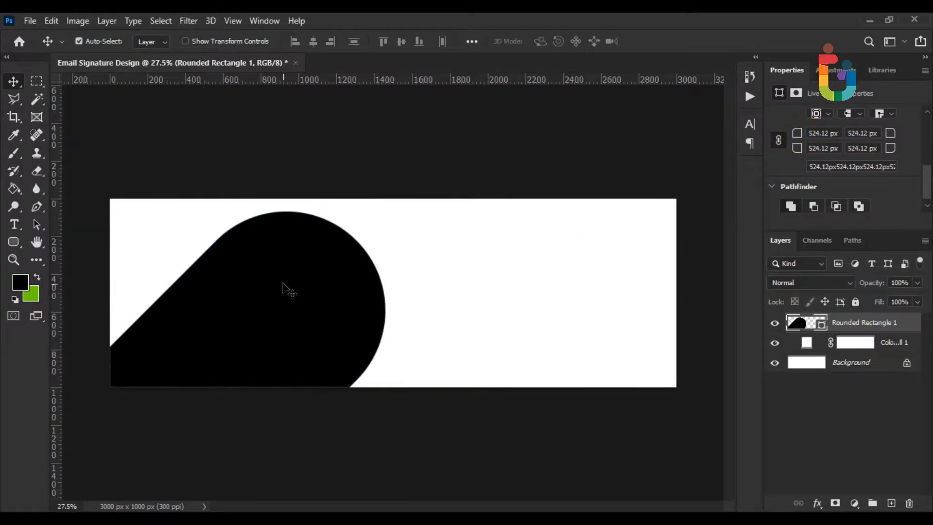
drag(285, 274, 285, 276)
scroll(312, 158, up, 2)
click(312, 158)
scroll(312, 158, down, 2)
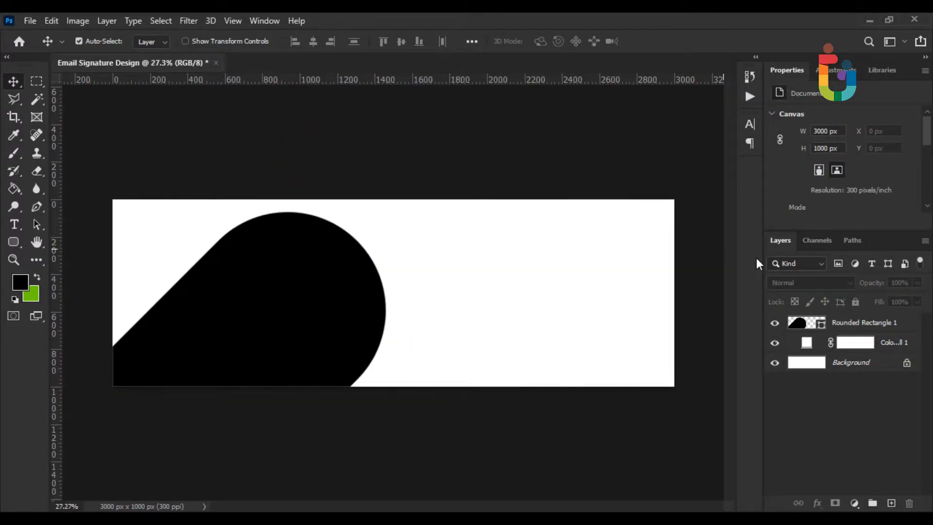
Change the tilted shape's fill to the green swatch colour
double_click(800, 322)
click(31, 293)
click(863, 112)
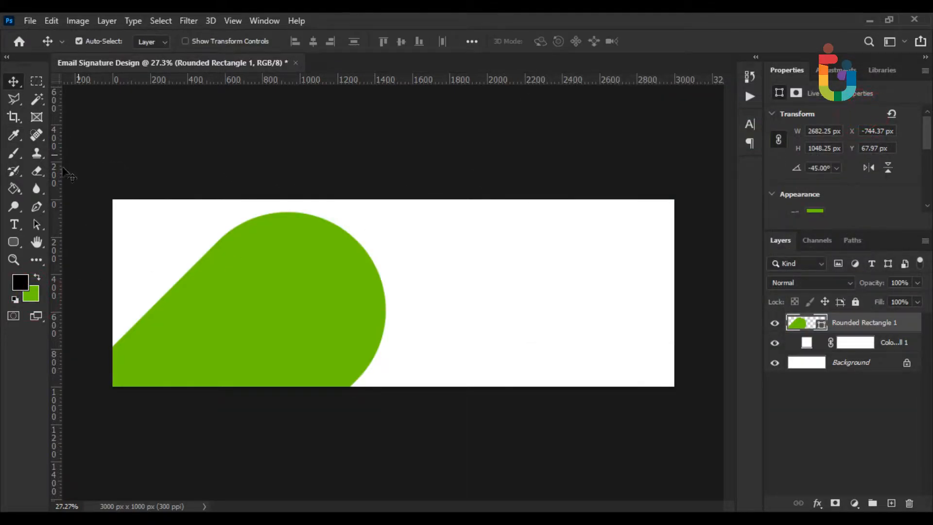
Draw a black rounded-rectangle pill across the banner's right side
click(13, 242)
right_click(13, 246)
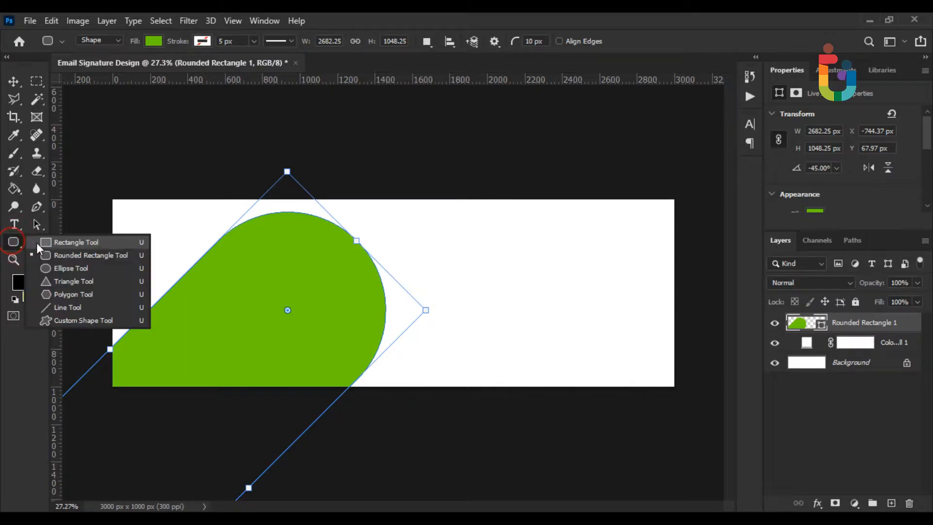
click(82, 255)
click(861, 435)
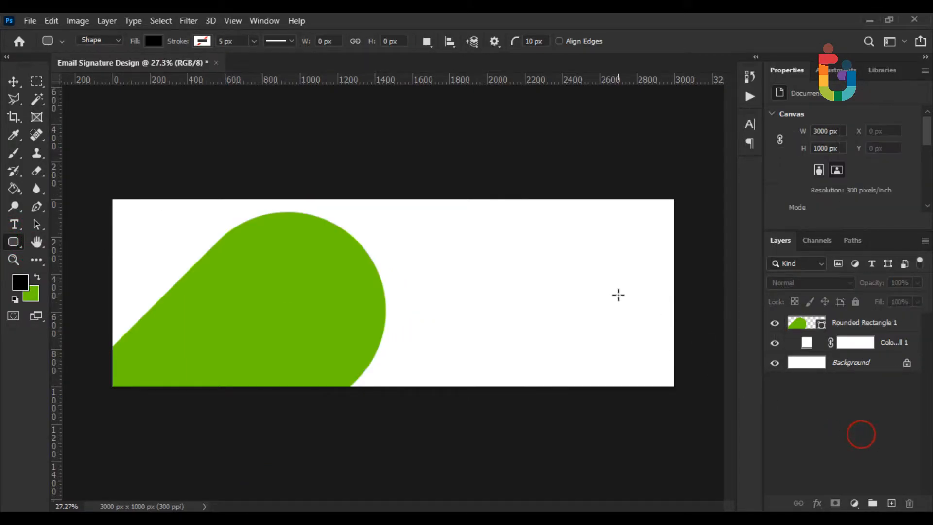
drag(689, 225, 301, 368)
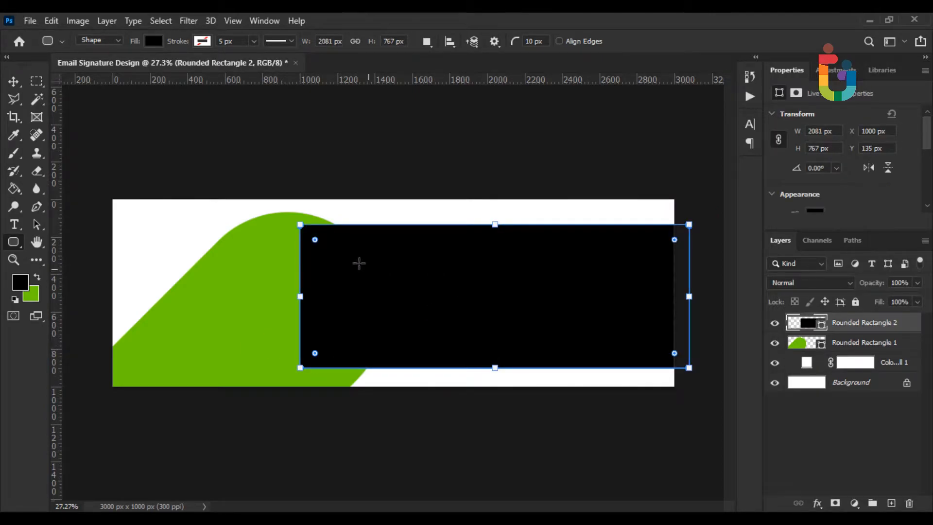
drag(315, 240, 439, 274)
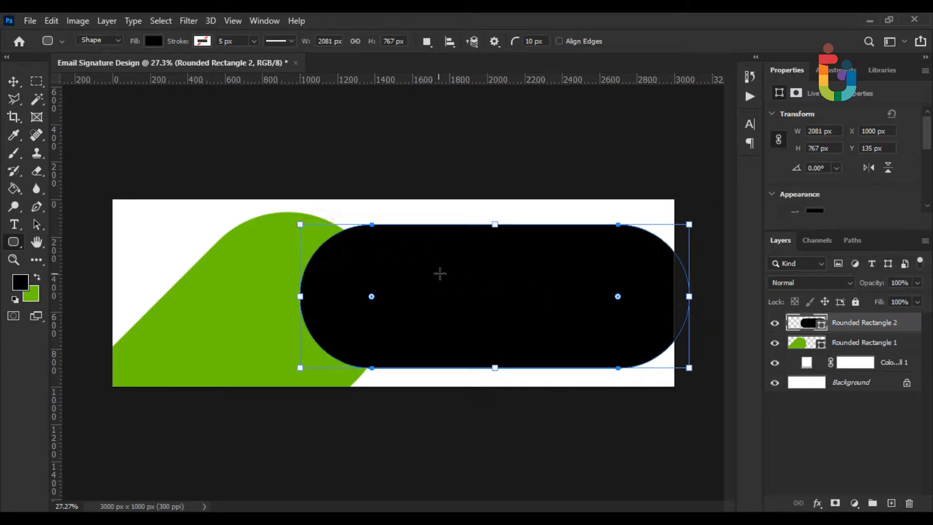
Move the black pill's layer beneath the green shape and stretch it to 870 px tall
drag(854, 324, 802, 347)
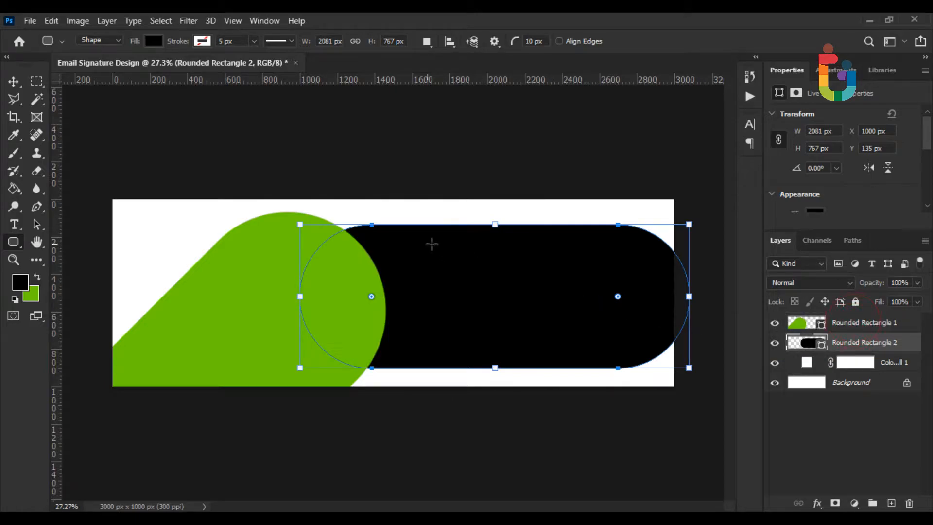
click(13, 82)
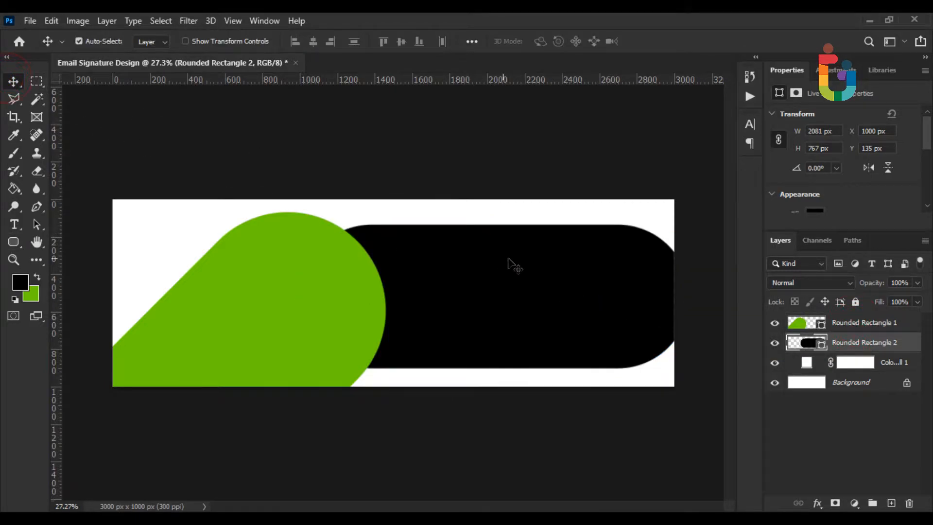
key(ctrl+t)
drag(494, 222, 488, 201)
key(Return)
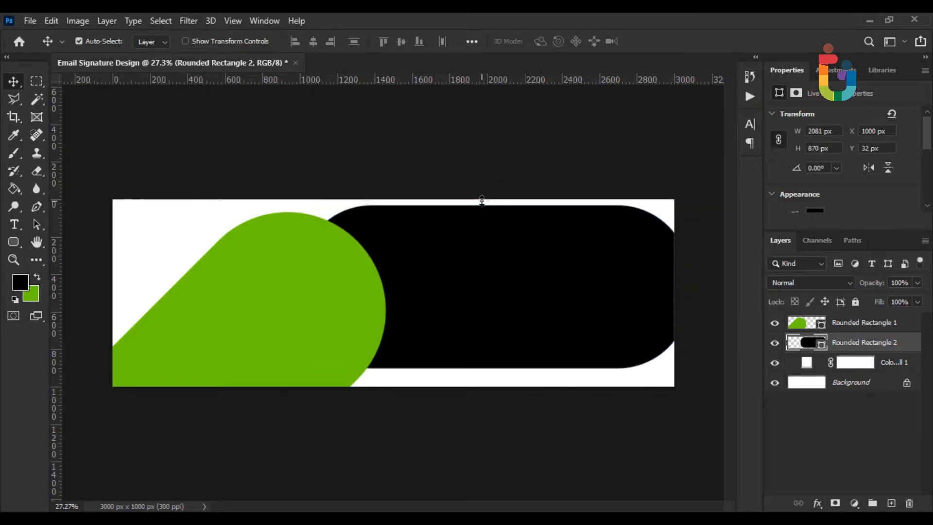
Centre the black pill vertically on the banner with Select All and Align Vertical Centers
click(51, 22)
click(96, 238)
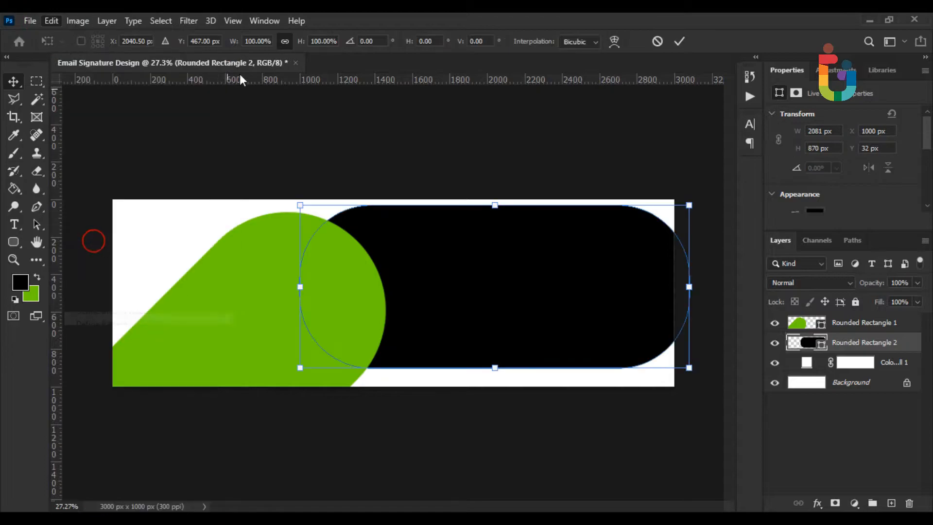
click(31, 21)
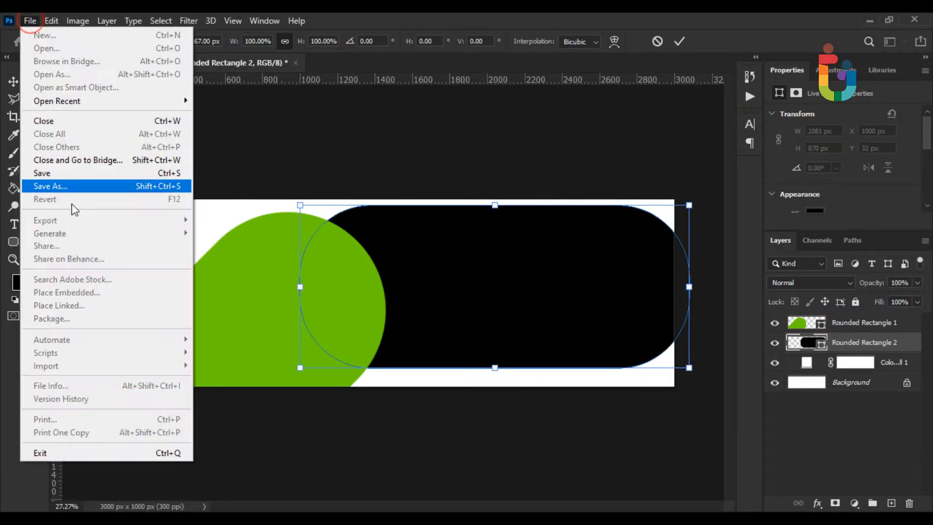
click(34, 20)
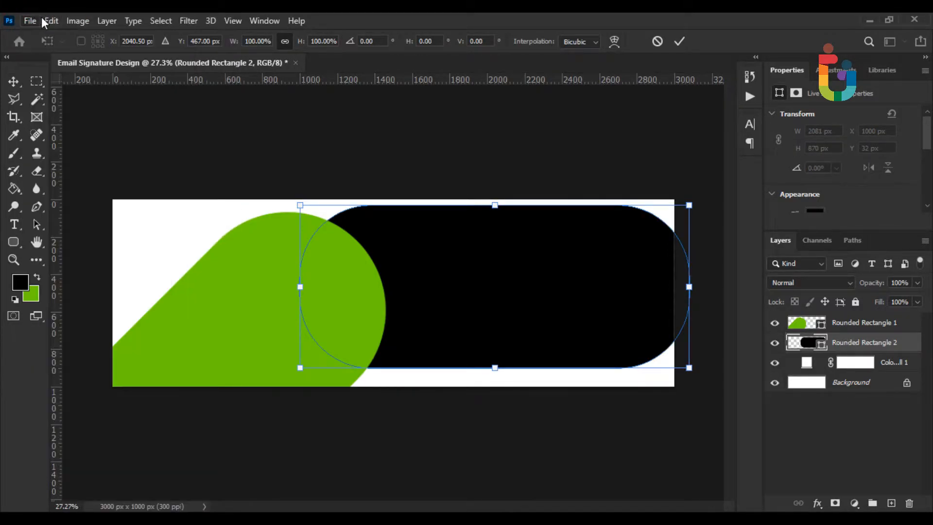
click(675, 42)
click(160, 21)
click(161, 32)
click(401, 42)
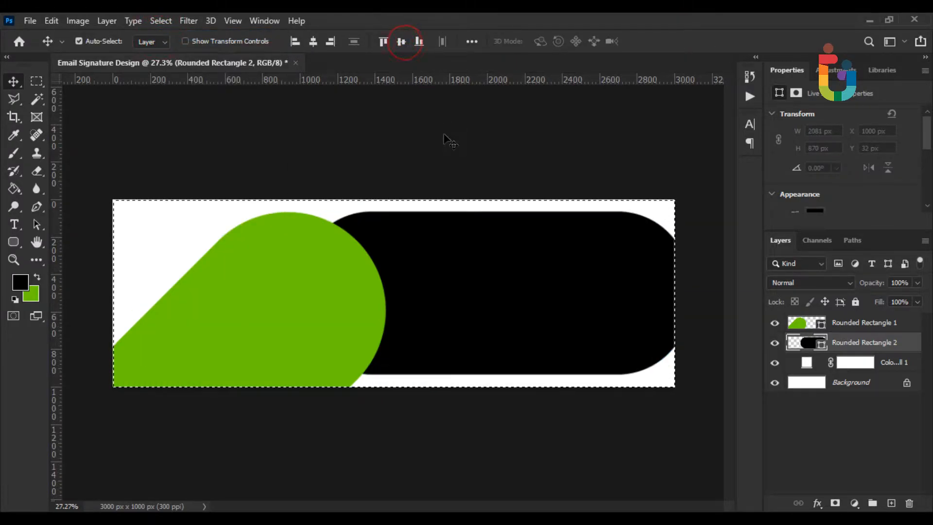
key(ctrl+d)
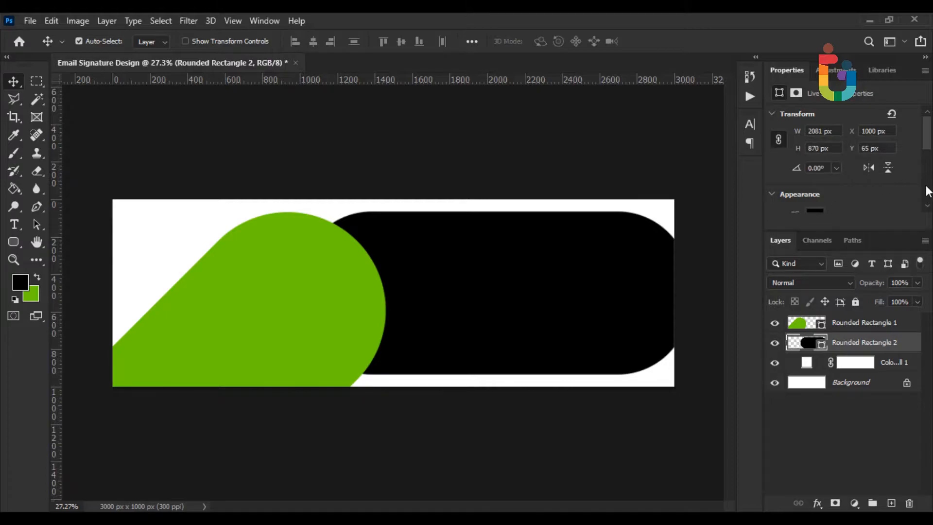
Set the black pill's corners to 435 px and stretch it wider past the right edge
scroll(926, 146, down, 3)
click(796, 123)
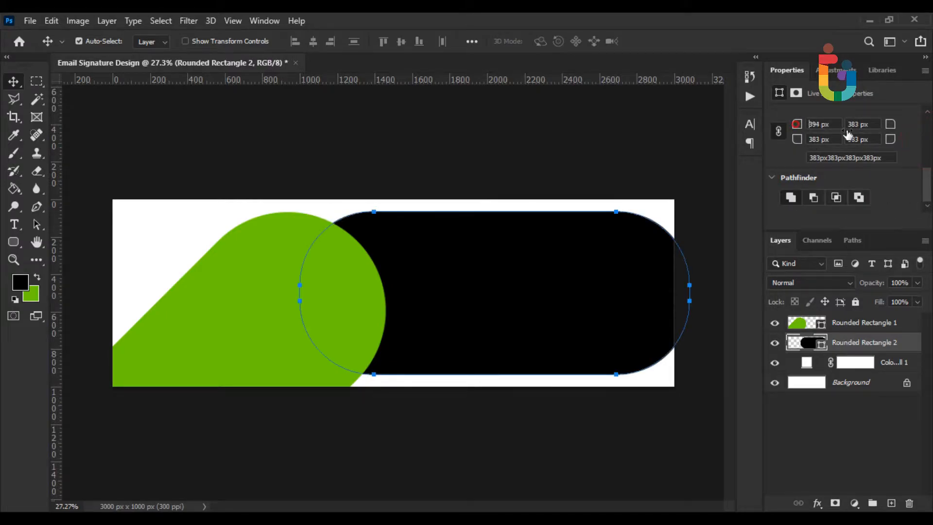
click(51, 20)
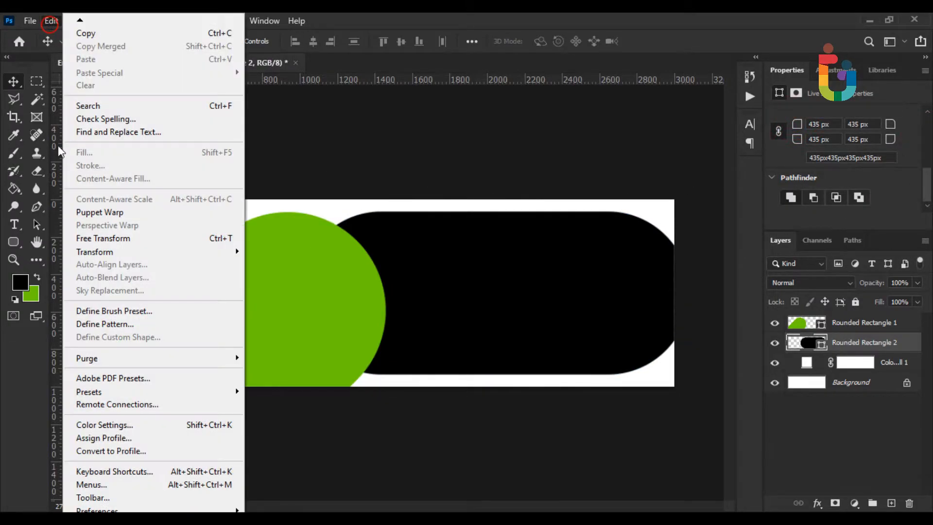
click(95, 234)
drag(697, 304, 756, 302)
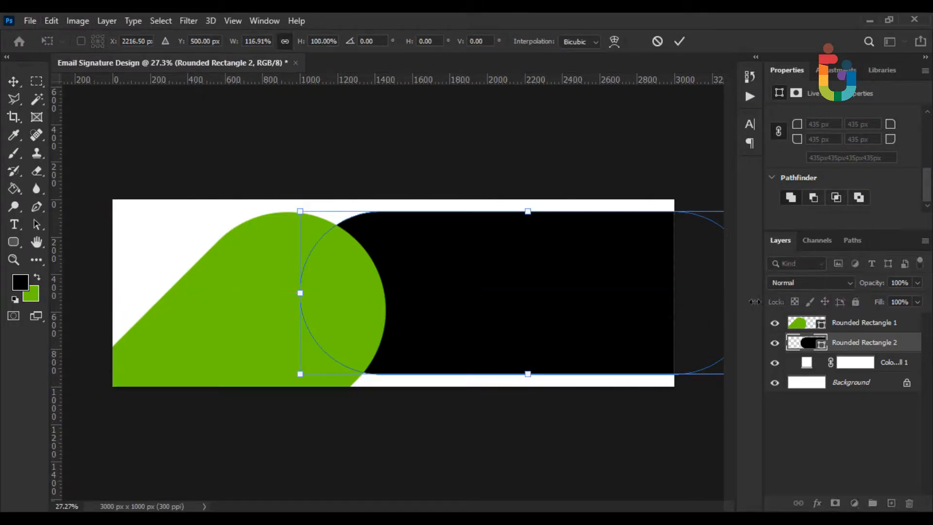
key(Return)
scroll(424, 307, up, 3)
scroll(437, 326, down, 2)
scroll(438, 327, up, 1)
drag(501, 324, 409, 327)
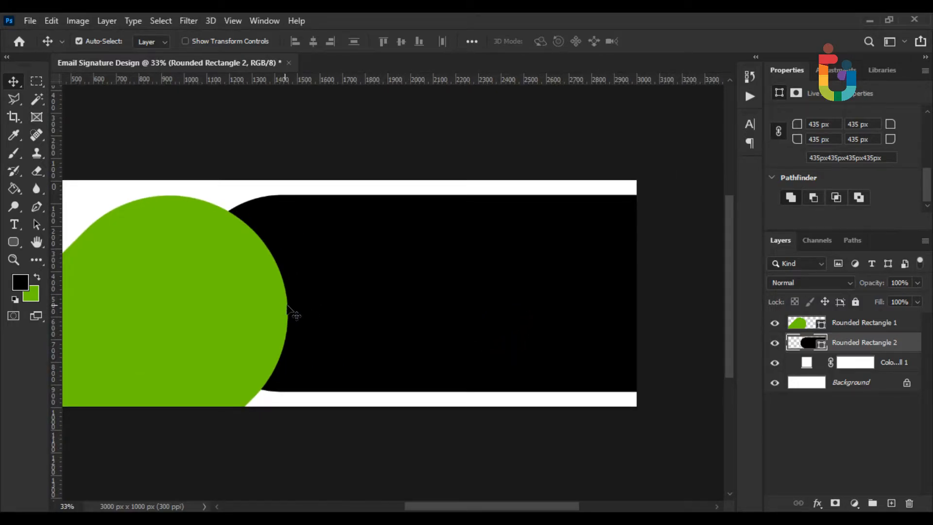
scroll(308, 313, up, 1)
drag(298, 306, 271, 306)
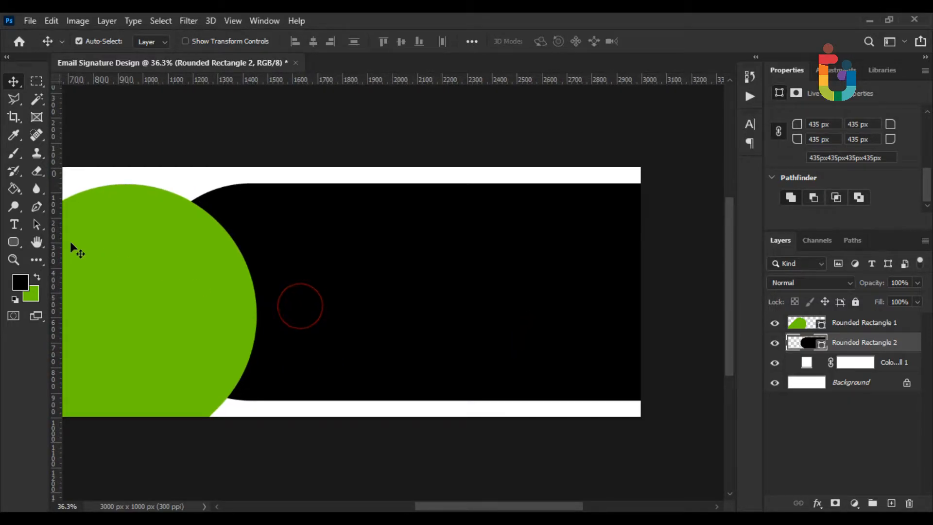
Draw a new fully rounded pill bar across the black band
click(13, 242)
right_click(16, 241)
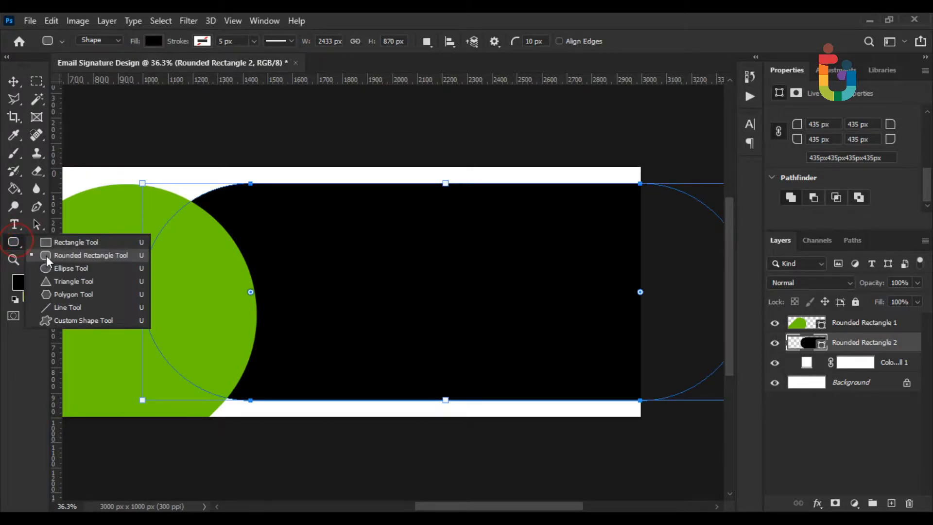
click(54, 257)
click(842, 406)
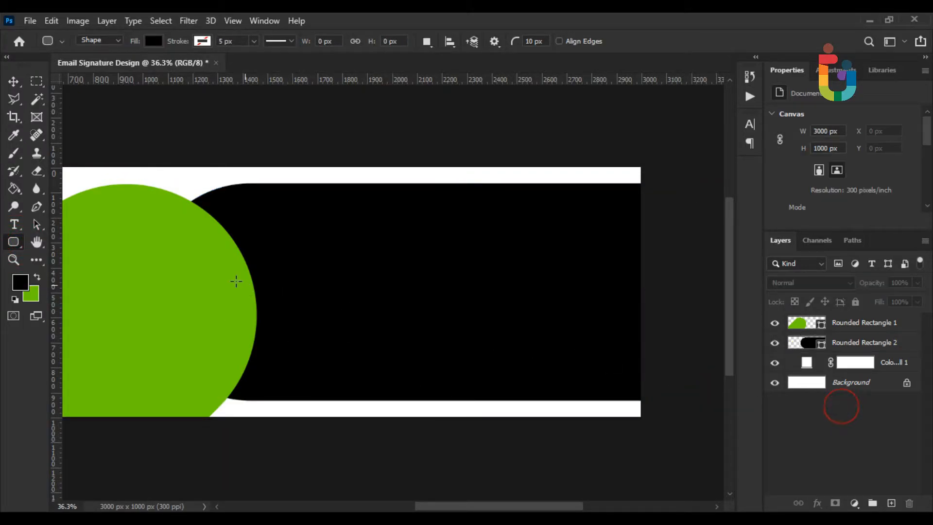
drag(222, 247, 430, 292)
drag(236, 266, 268, 265)
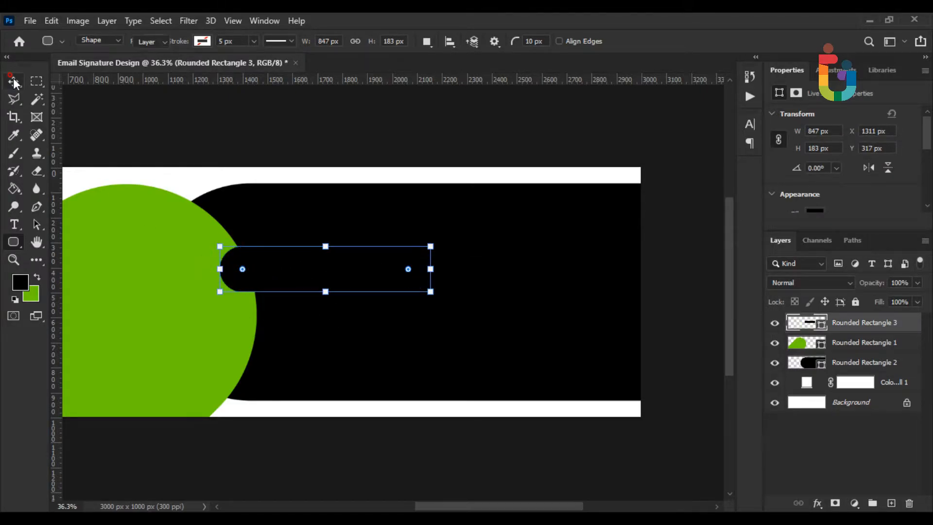
Fill the bar with the circle's green 6cc702 and move it up-left against the circle
click(13, 80)
scroll(237, 241, up, 2)
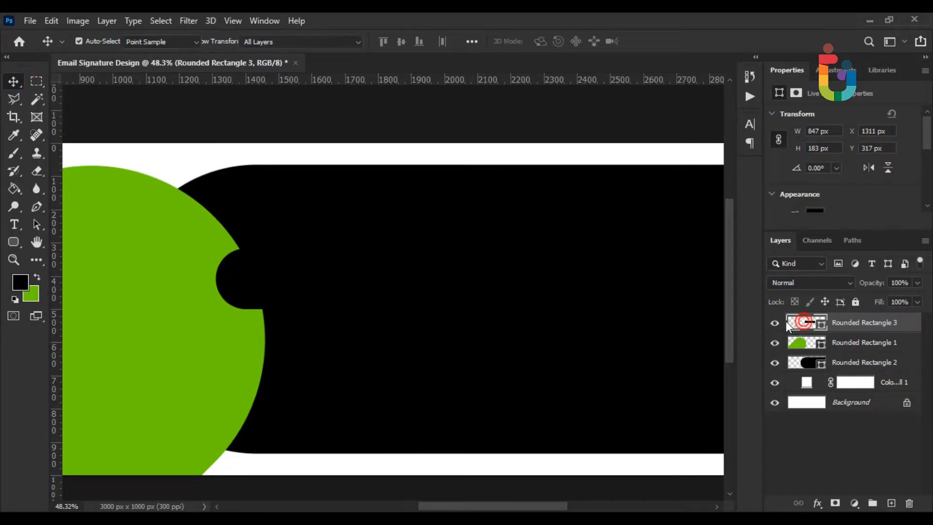
double_click(800, 327)
click(175, 275)
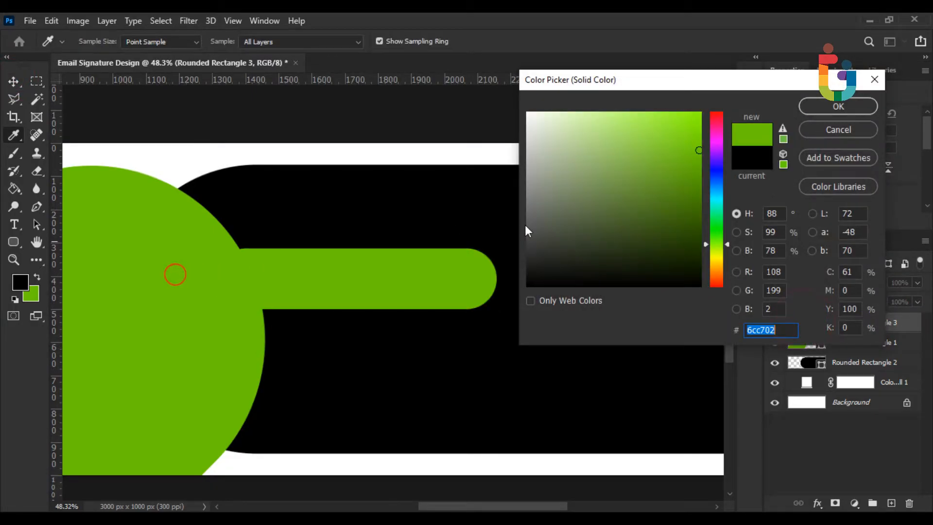
click(835, 109)
drag(275, 275, 245, 244)
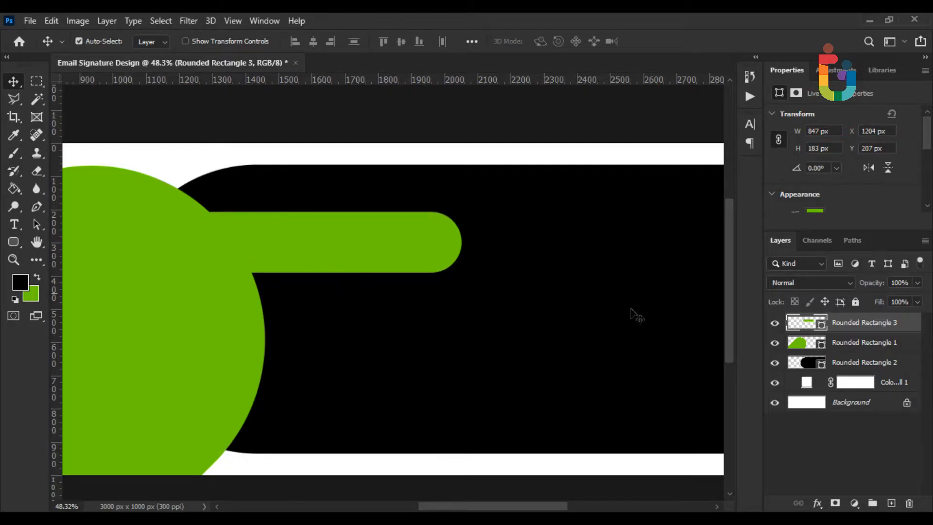
Duplicate the green bar twice, placing each copy below the previous one
right_click(849, 321)
click(696, 86)
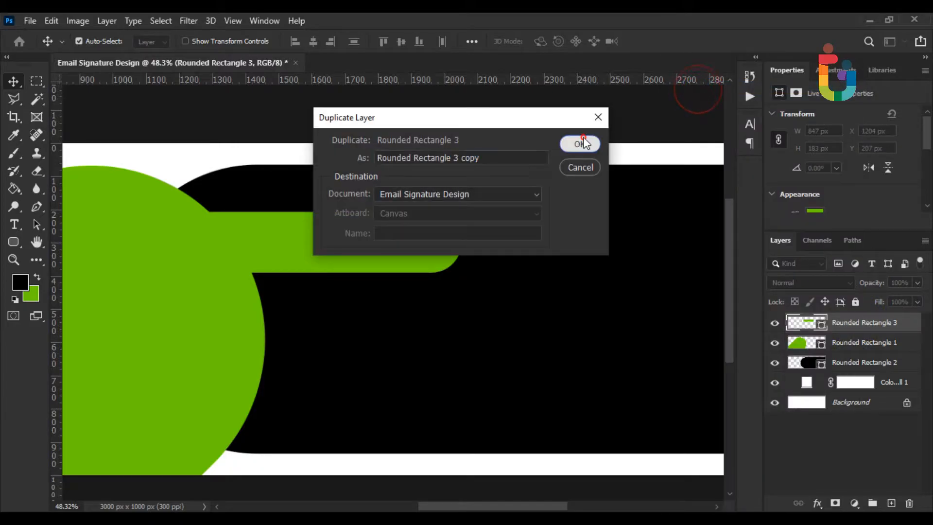
click(581, 143)
drag(369, 258, 387, 334)
right_click(869, 326)
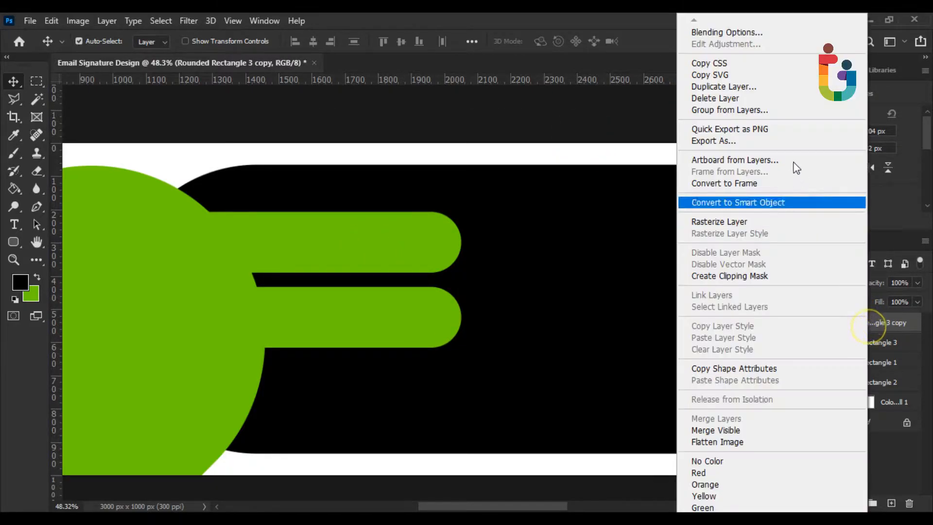
click(754, 90)
click(574, 148)
drag(372, 325, 368, 398)
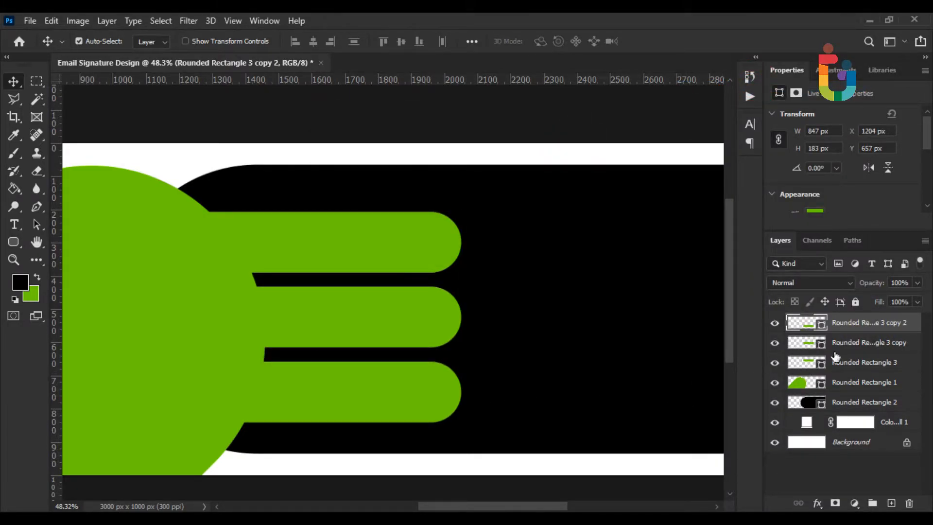
Group the three bars as Group 1 and centre them vertically on the banner
shift+click(847, 361)
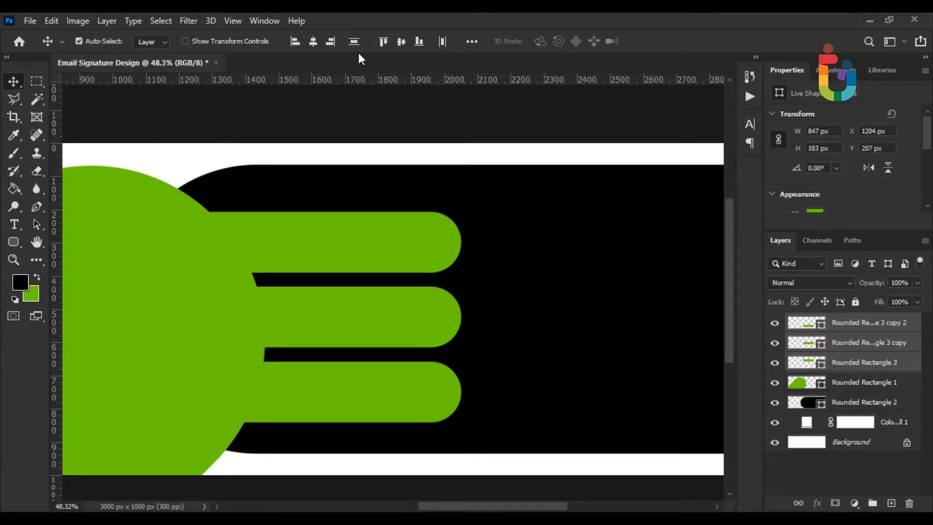
click(874, 504)
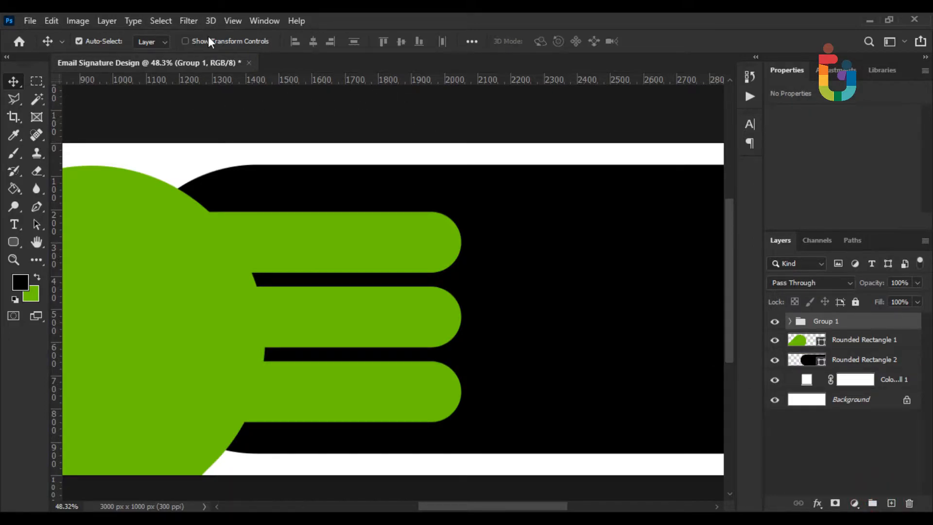
key(ctrl+a)
click(401, 40)
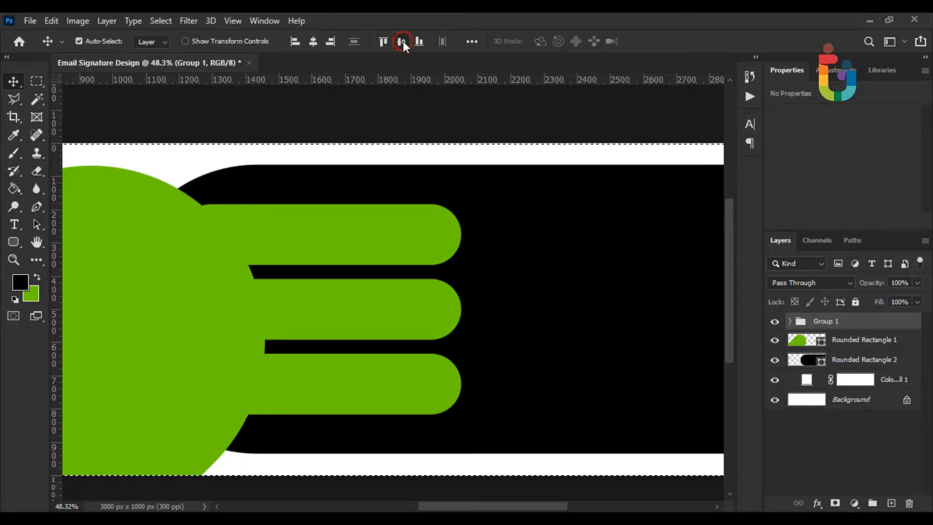
key(ctrl+d)
scroll(305, 165, down, 3)
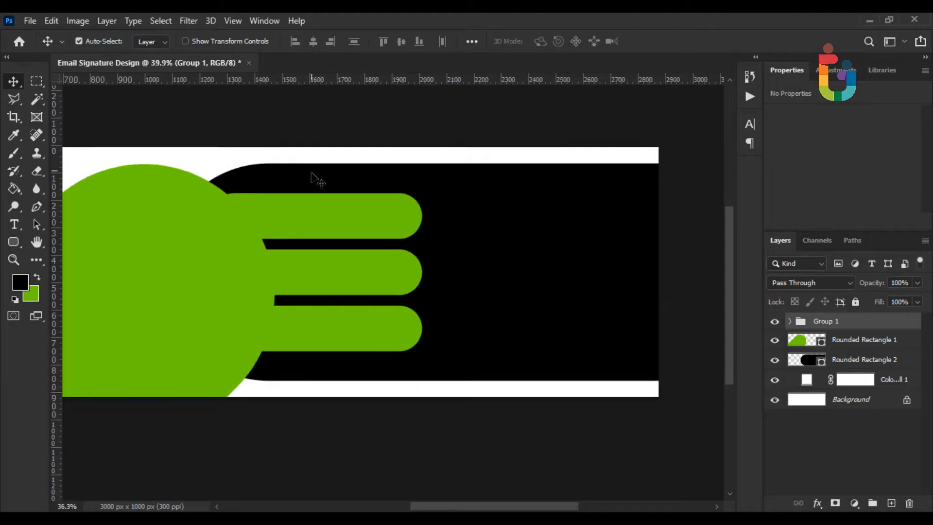
click(833, 454)
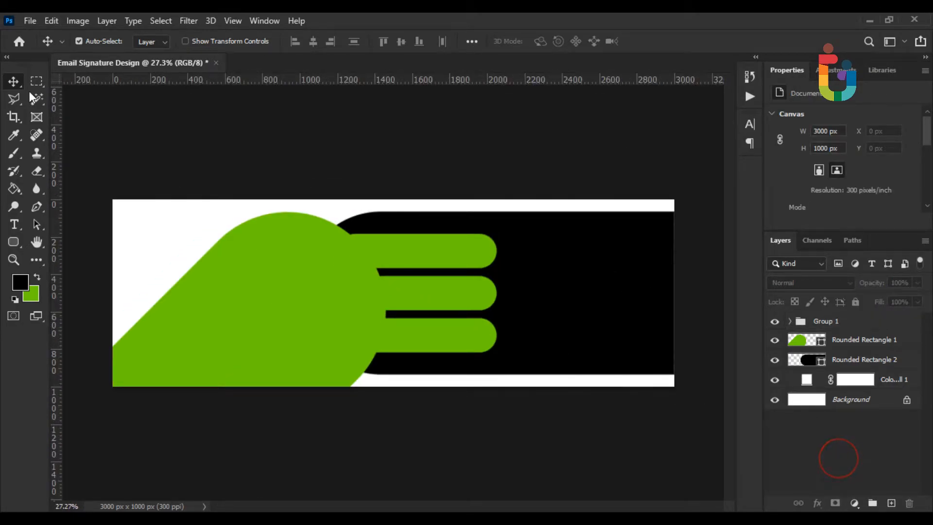
Place the Girl Photo as an embedded image and clip it into the teardrop shape
click(32, 25)
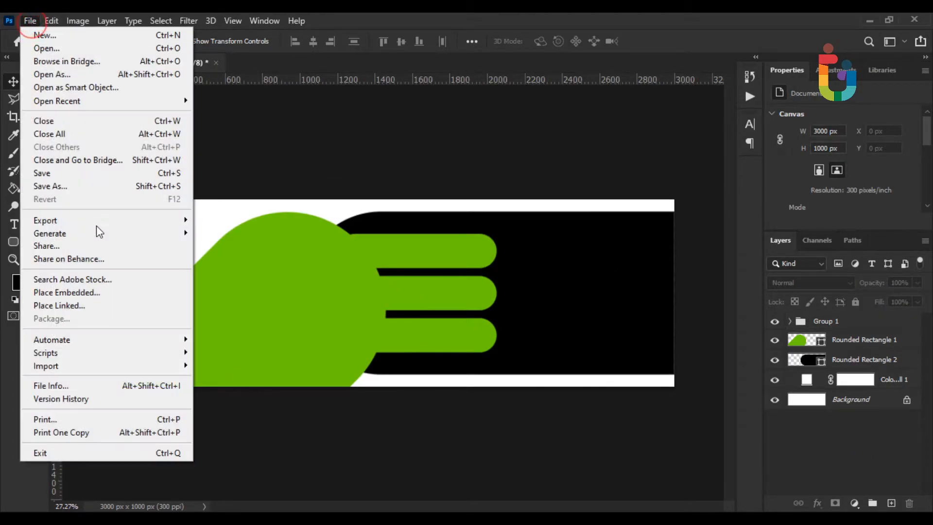
click(106, 290)
double_click(298, 141)
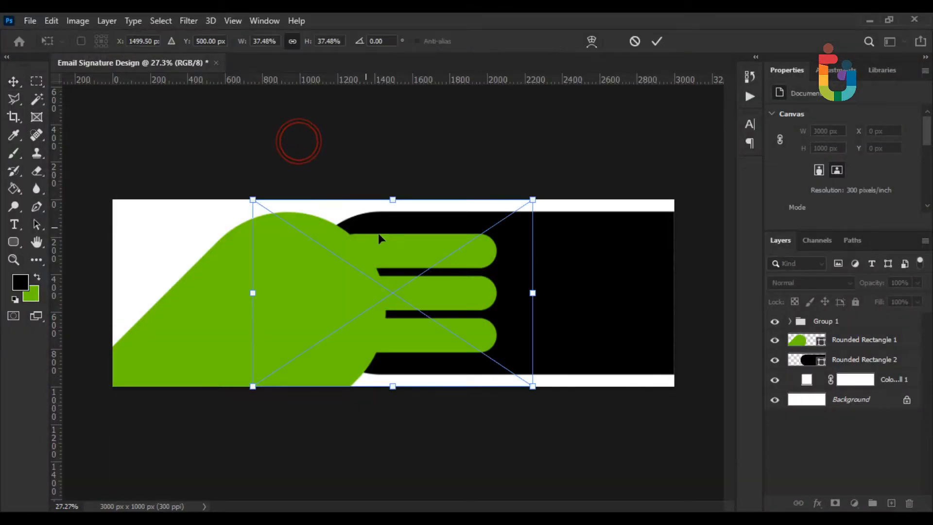
drag(469, 291, 330, 295)
key(Return)
drag(870, 333, 868, 349)
right_click(868, 340)
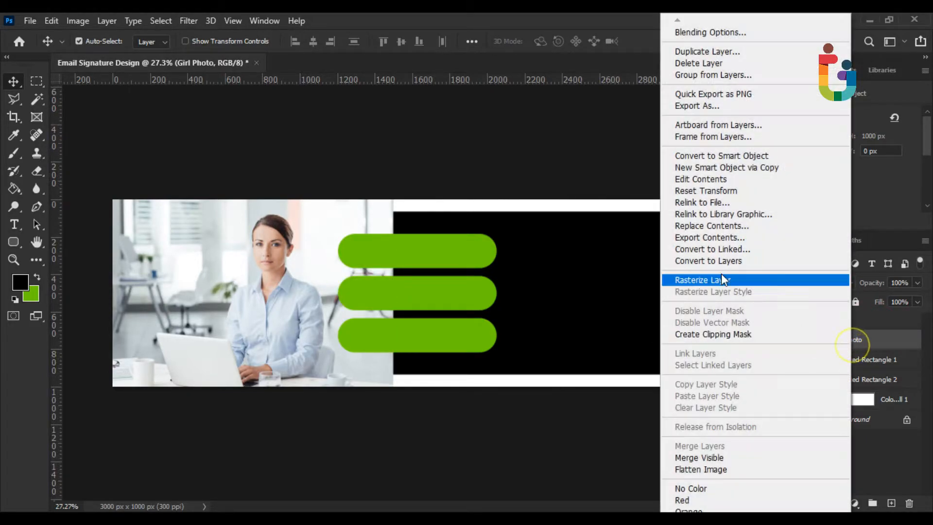
click(703, 334)
Shift Group 1's green bars about 78 px to the right
key(ctrl+0)
scroll(233, 306, up, 1)
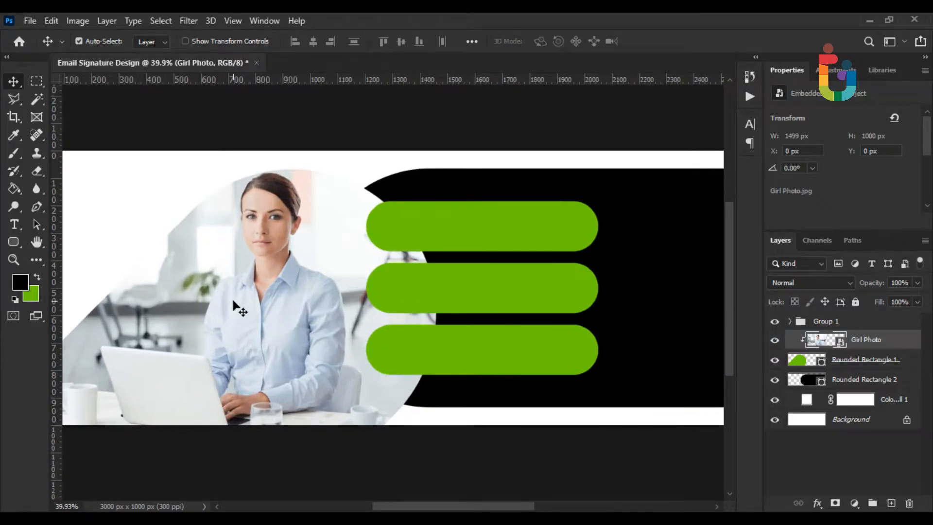
click(826, 321)
key(ctrl+t)
drag(487, 284, 501, 281)
key(Return)
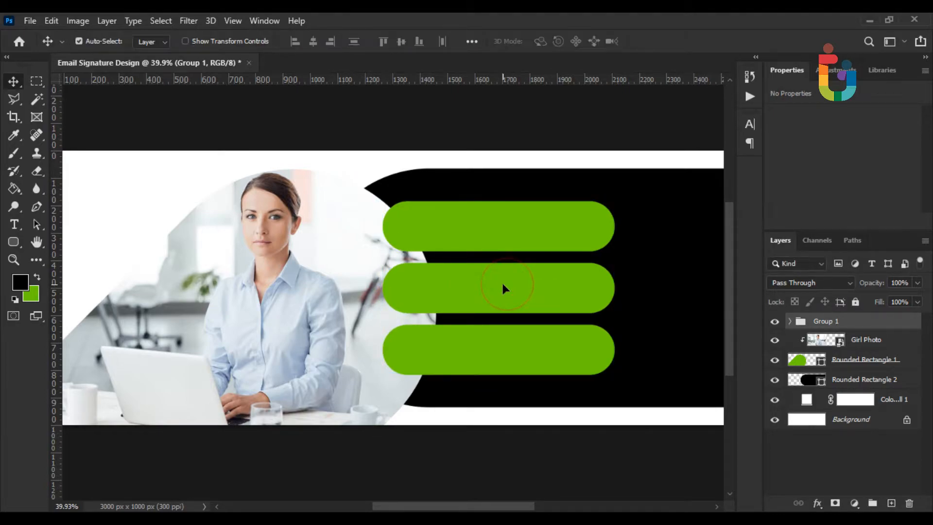
Give Rounded Rectangle 1 a 29 px outside stroke in the bars' green 6cc702
right_click(864, 369)
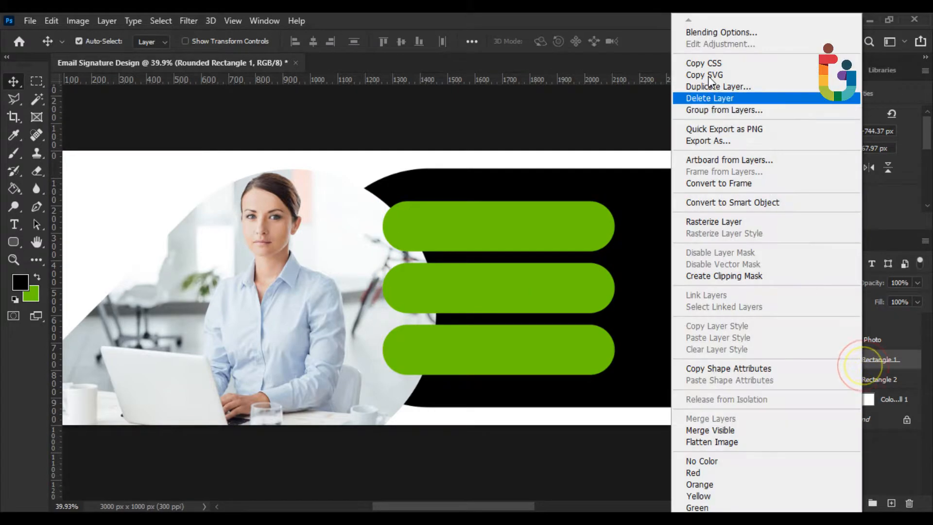
click(701, 34)
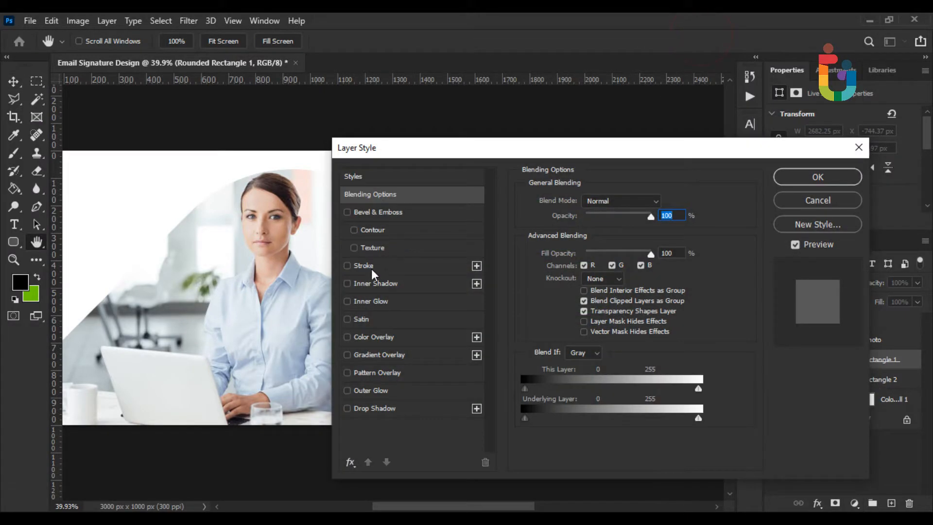
click(362, 267)
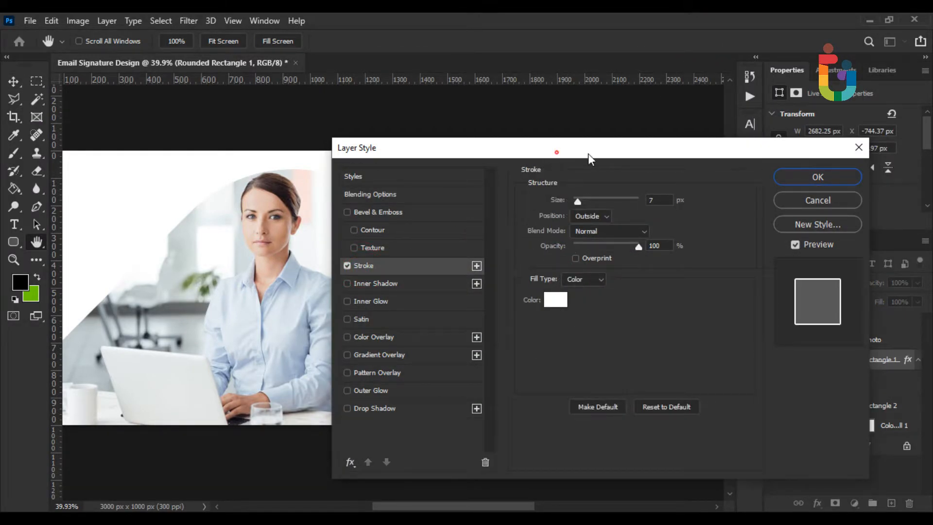
drag(573, 152, 766, 158)
click(750, 304)
click(452, 209)
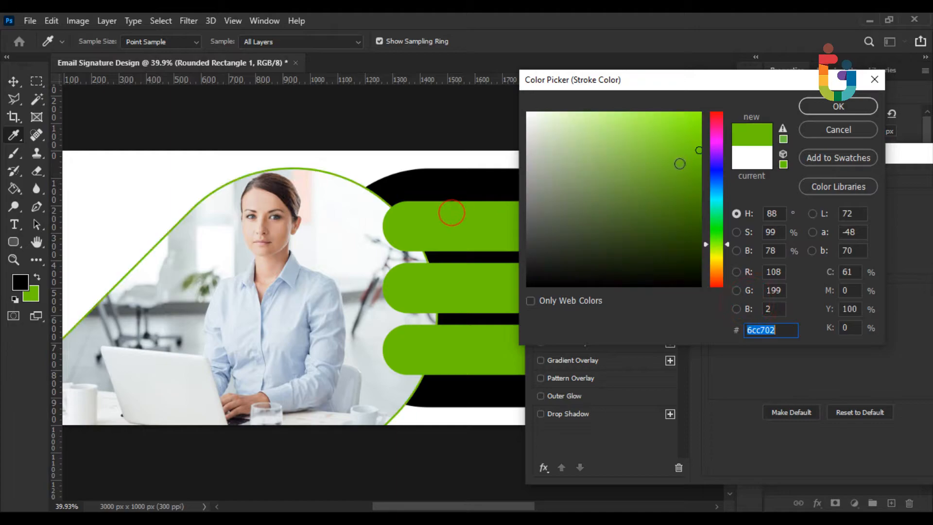
click(829, 105)
drag(767, 205, 779, 209)
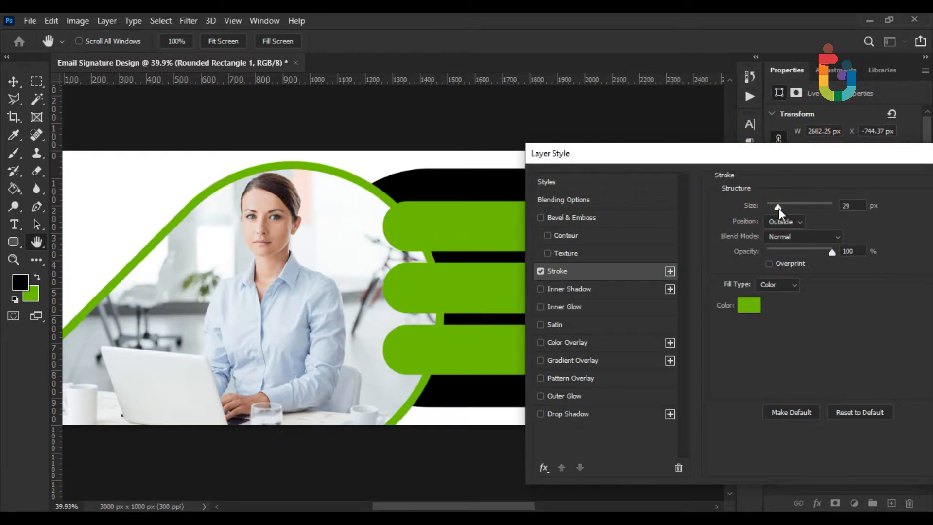
drag(757, 152, 696, 151)
click(651, 156)
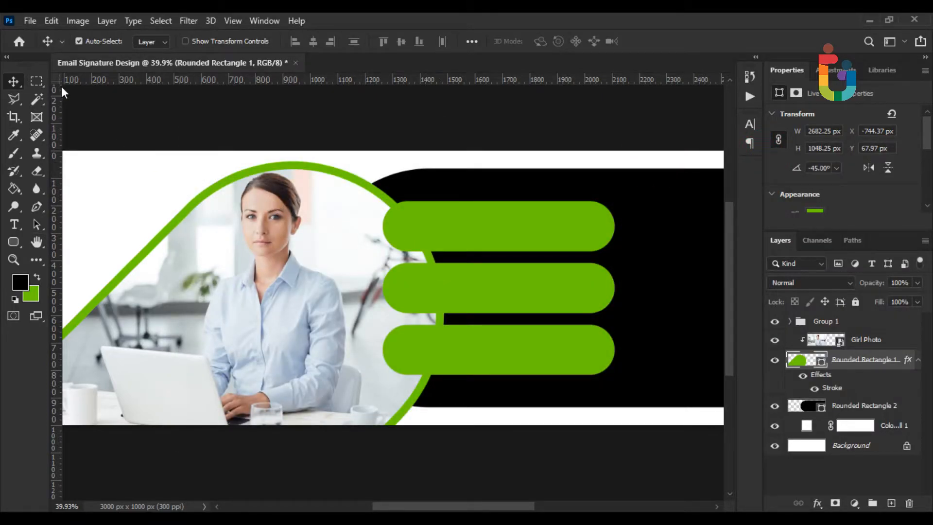
scroll(151, 136, up, 2)
Draw a black circle at the top bar's left end and name its layer 1
drag(372, 285, 78, 203)
click(13, 242)
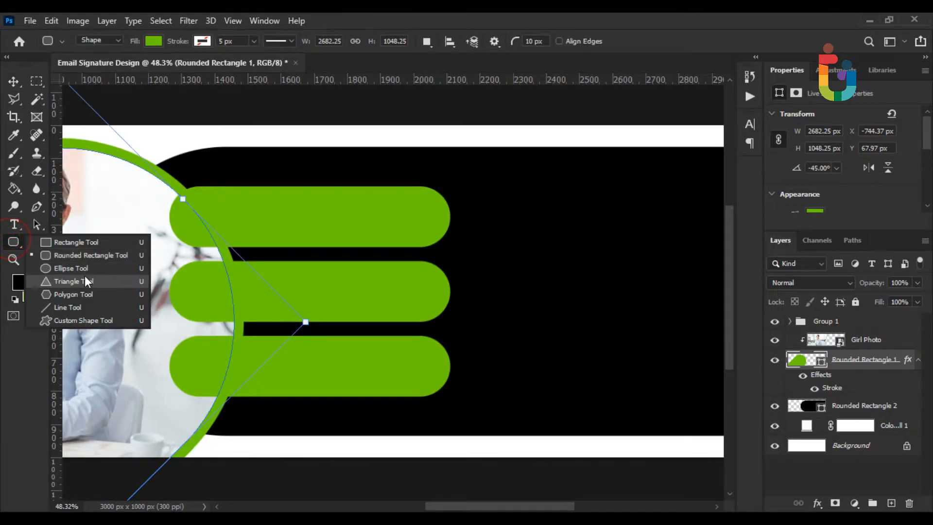
click(73, 268)
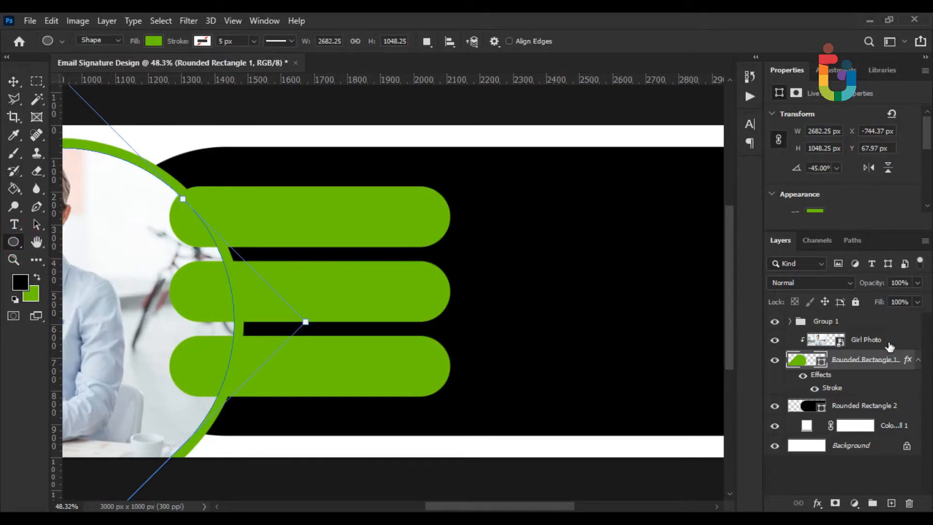
click(846, 321)
drag(230, 205, 334, 252)
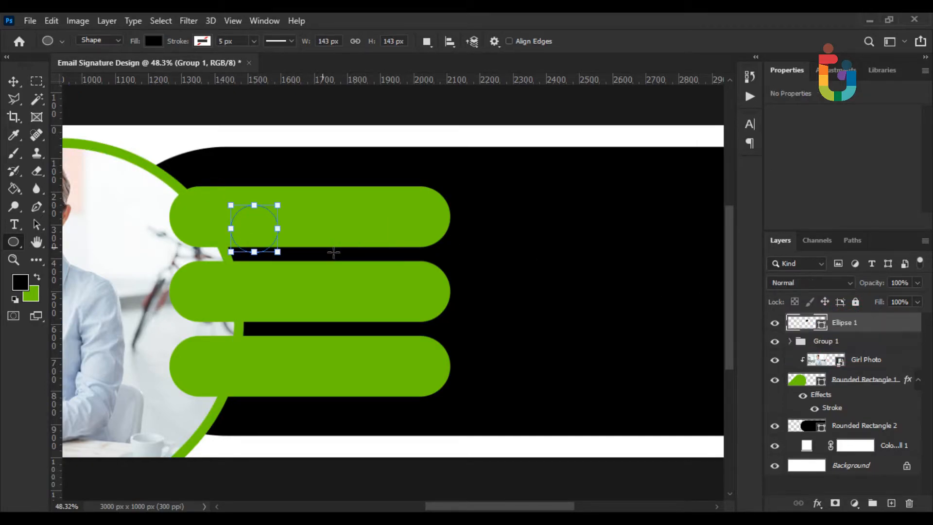
click(13, 81)
scroll(219, 249, up, 4)
drag(260, 229, 179, 214)
right_click(863, 322)
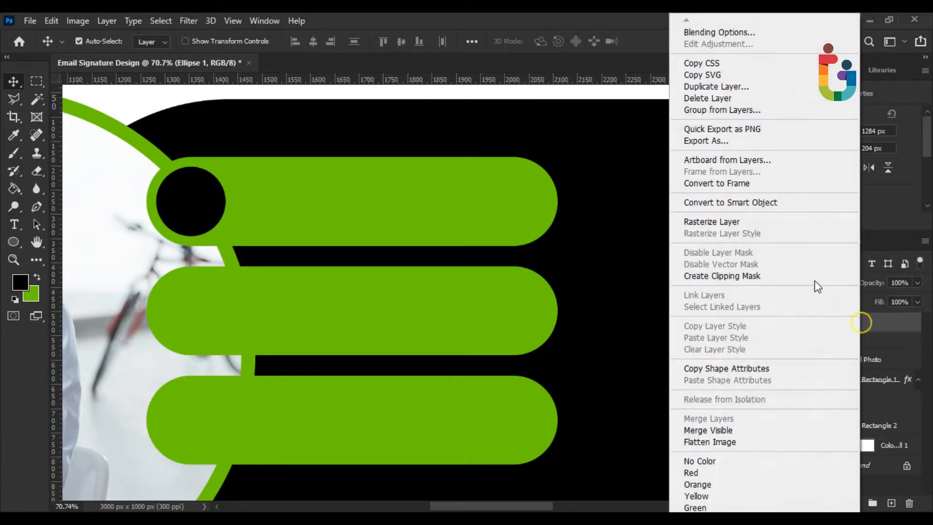
click(871, 322)
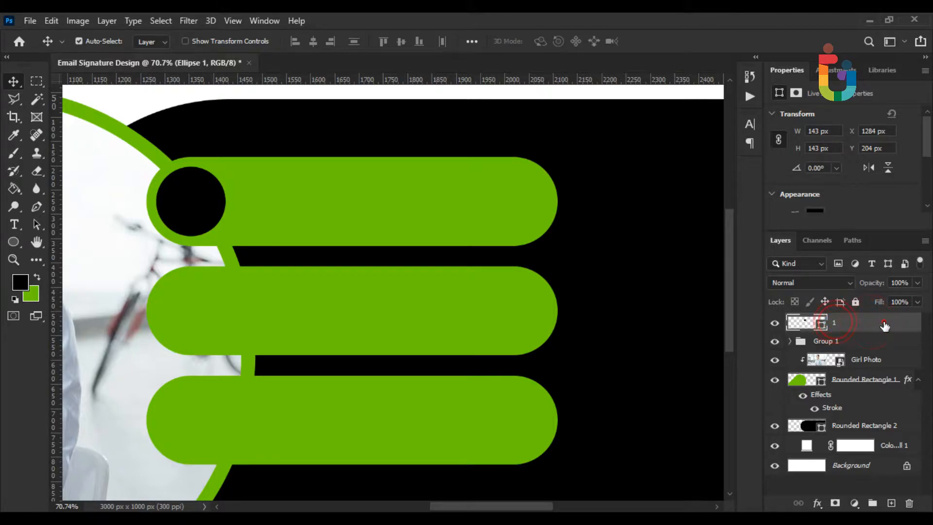
key(Return)
Copy the circle onto the middle and bottom bars as layers 2 and 3
right_click(882, 321)
click(720, 96)
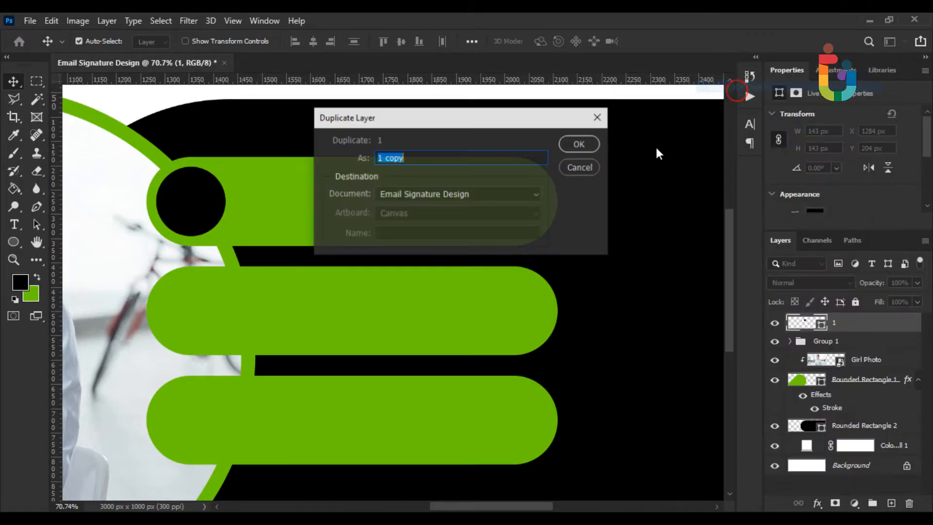
click(579, 144)
drag(202, 201, 203, 312)
key(Return)
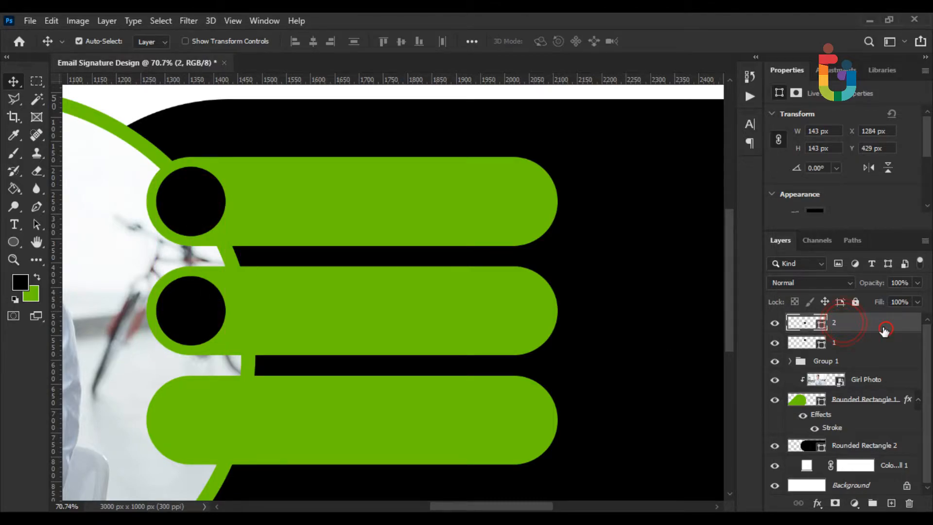
right_click(882, 328)
click(731, 92)
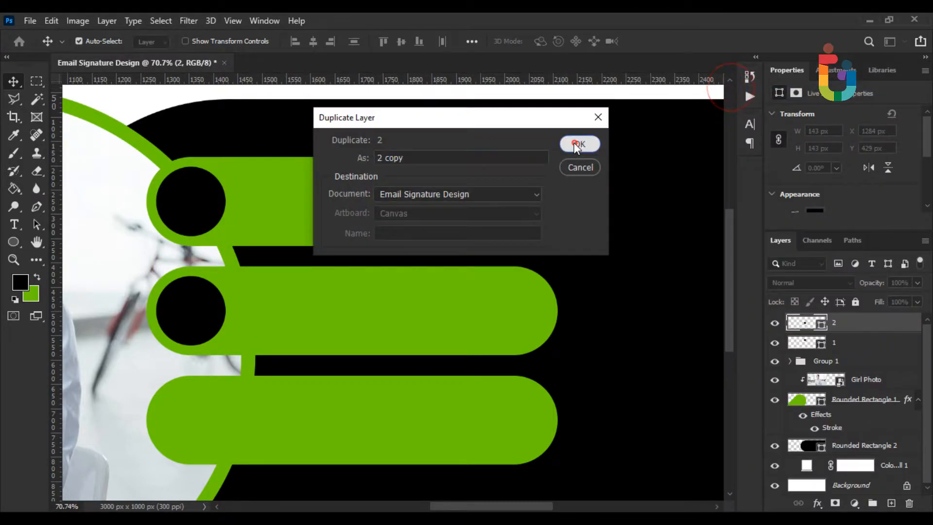
click(575, 144)
drag(194, 307, 191, 420)
double_click(846, 330)
text(3)
click(880, 330)
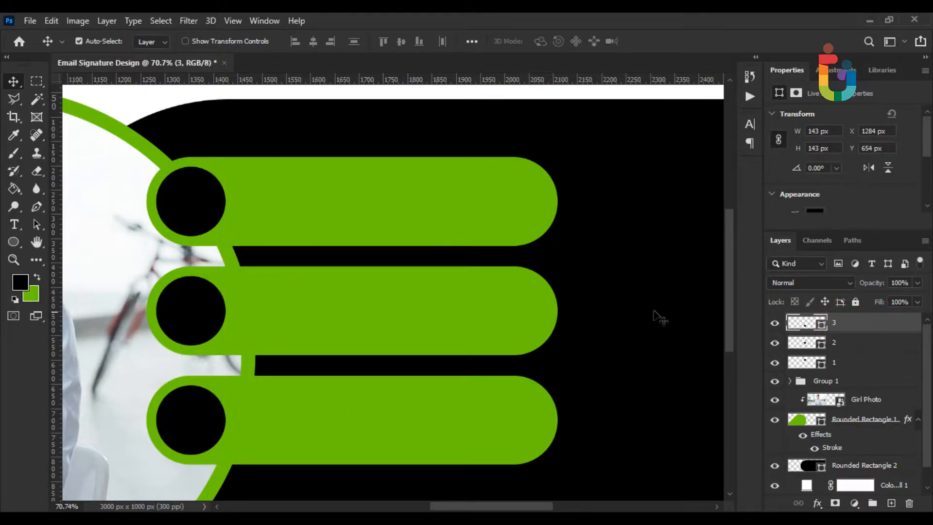
Fill circle 1 with the sampled bar green
double_click(811, 363)
click(311, 211)
click(827, 112)
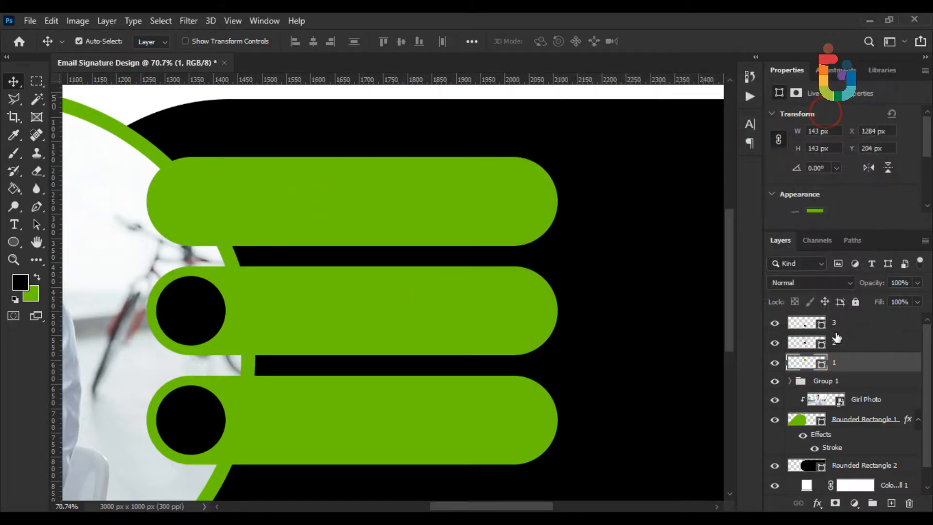
Add a white 6 px Stroke to circle layer 1 in Blending Options
right_click(856, 364)
click(706, 32)
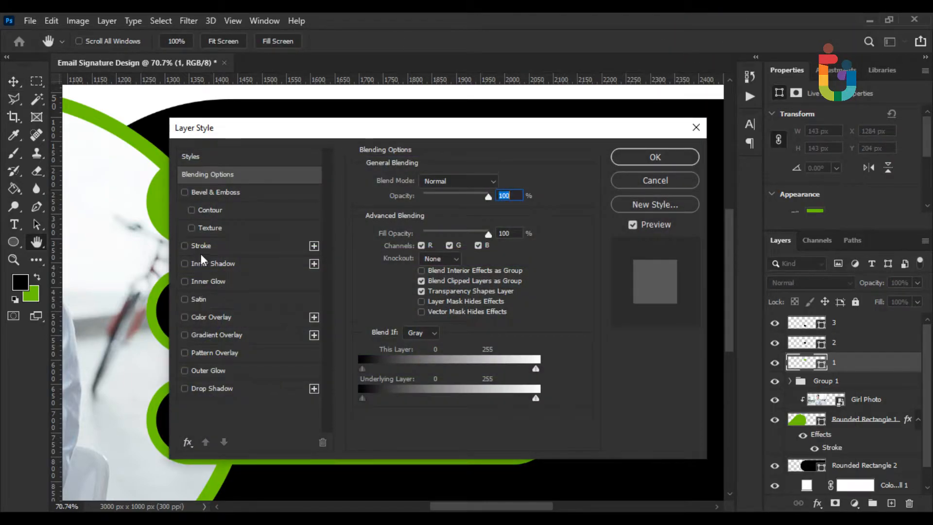
click(201, 245)
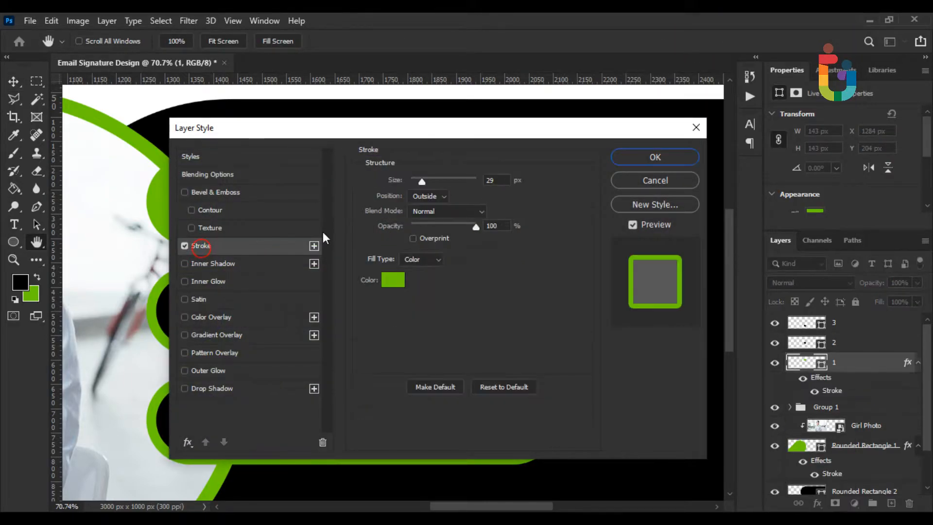
click(393, 279)
drag(585, 177, 524, 113)
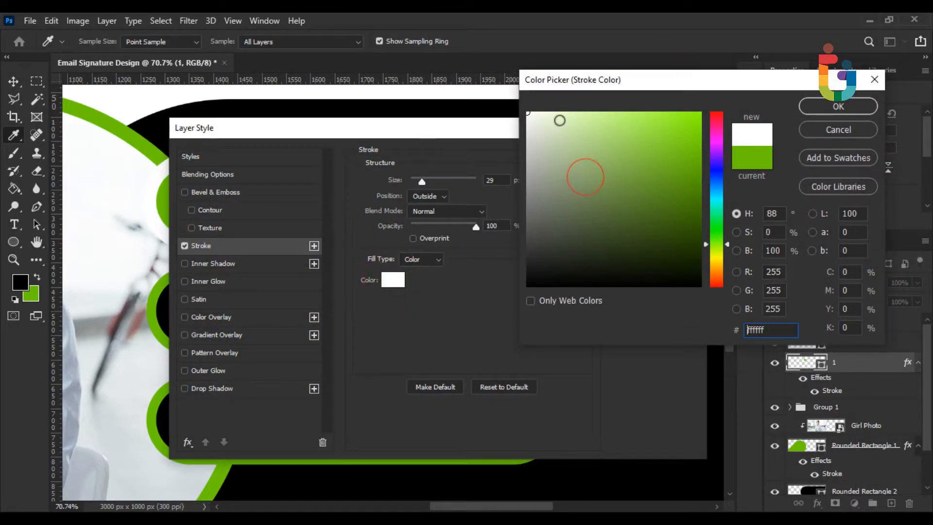
click(807, 106)
drag(466, 132, 625, 130)
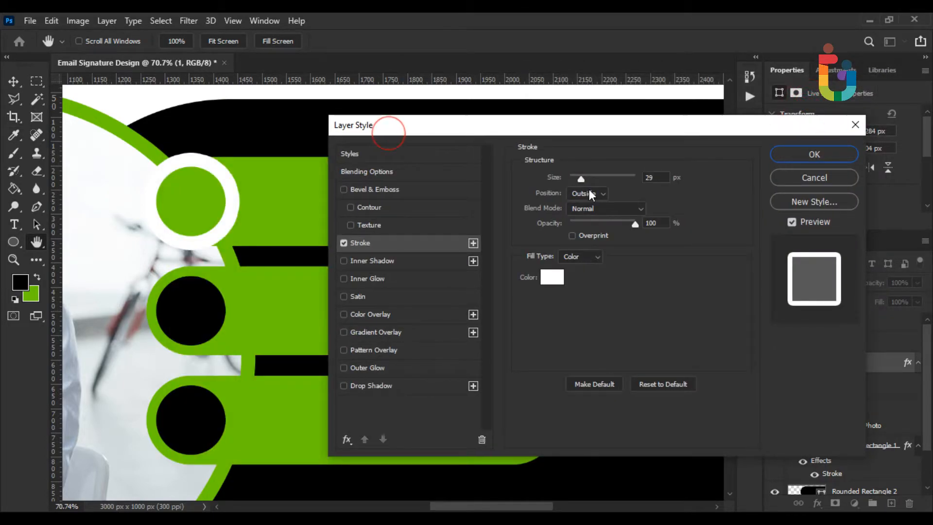
drag(582, 179, 574, 180)
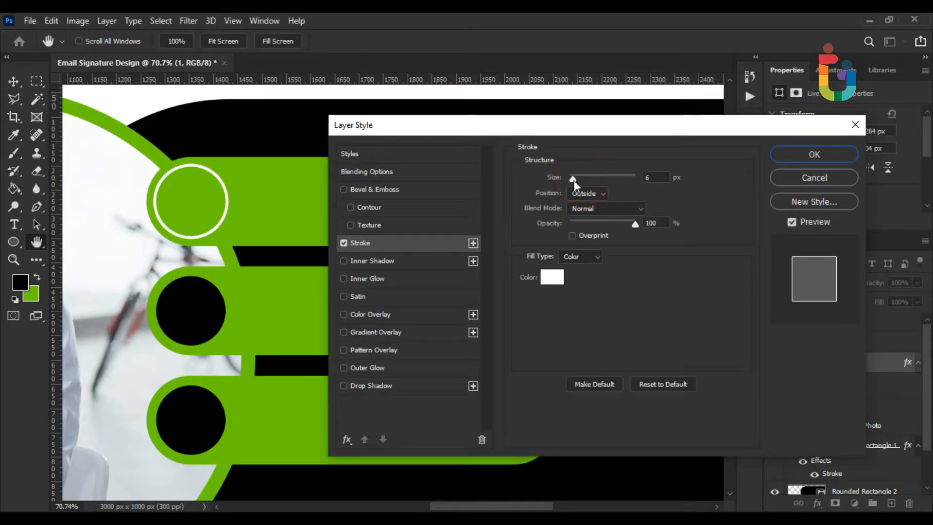
click(838, 154)
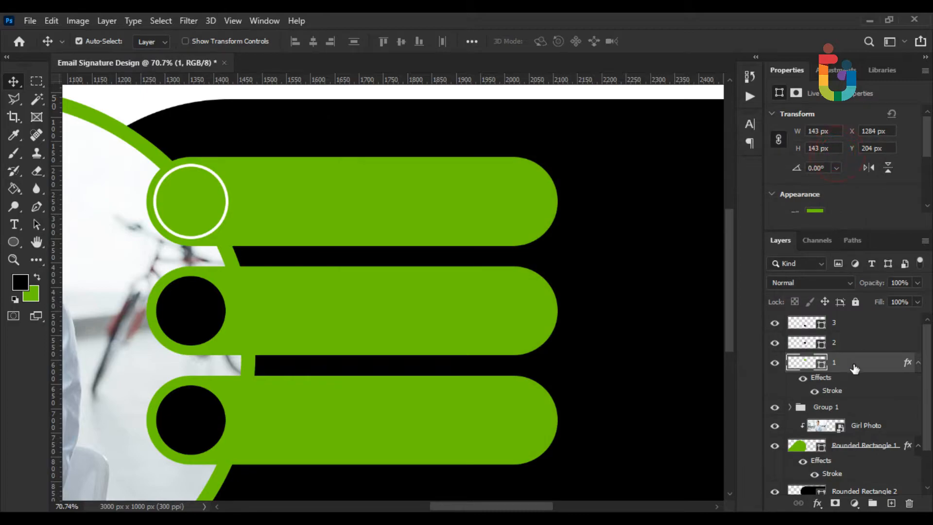
Copy layer 1's stroke style and paste it onto circle layers 2 and 3
right_click(855, 368)
click(714, 324)
right_click(848, 348)
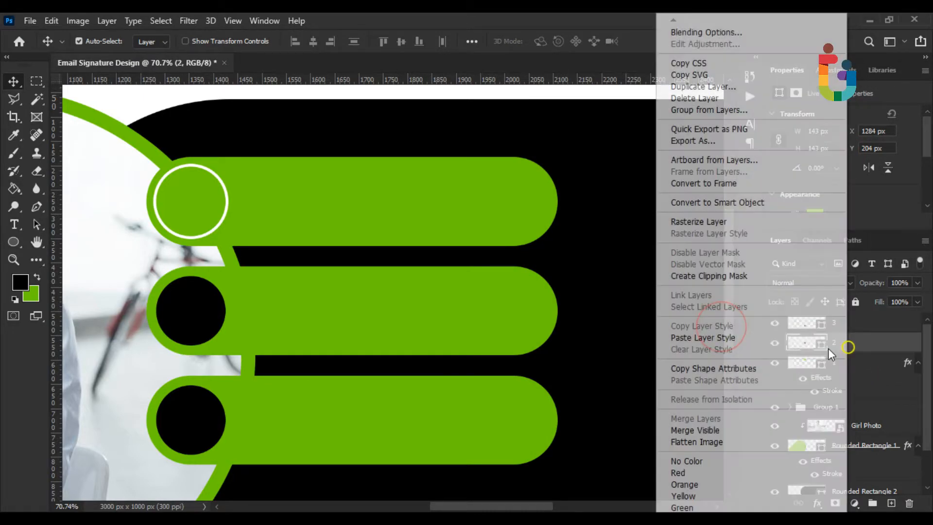
click(710, 337)
right_click(851, 326)
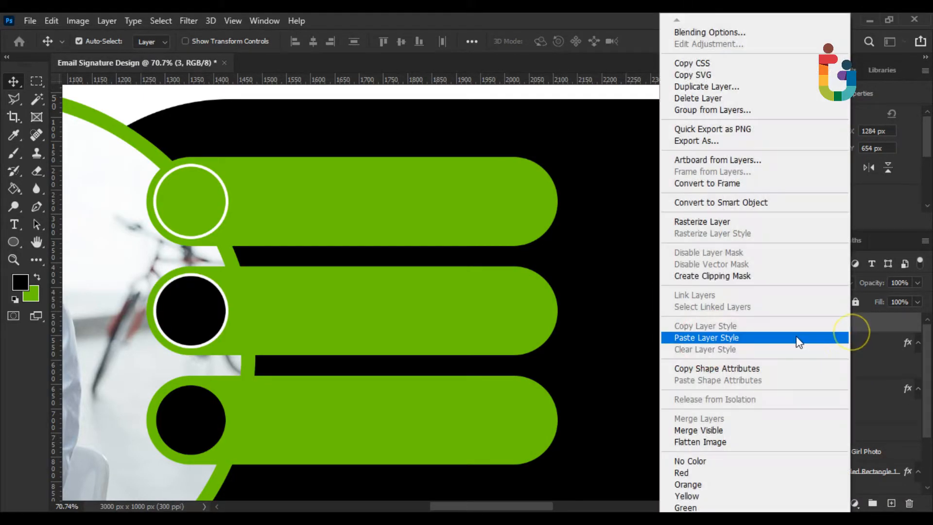
click(801, 342)
Fill circles 2 and 3 with the green sampled from the contact bars
double_click(805, 368)
click(431, 282)
click(838, 107)
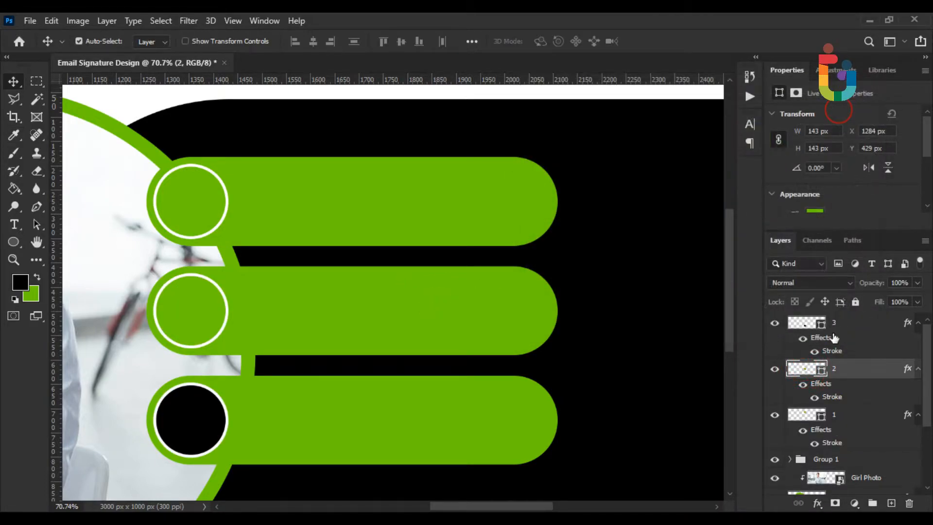
double_click(804, 322)
click(360, 399)
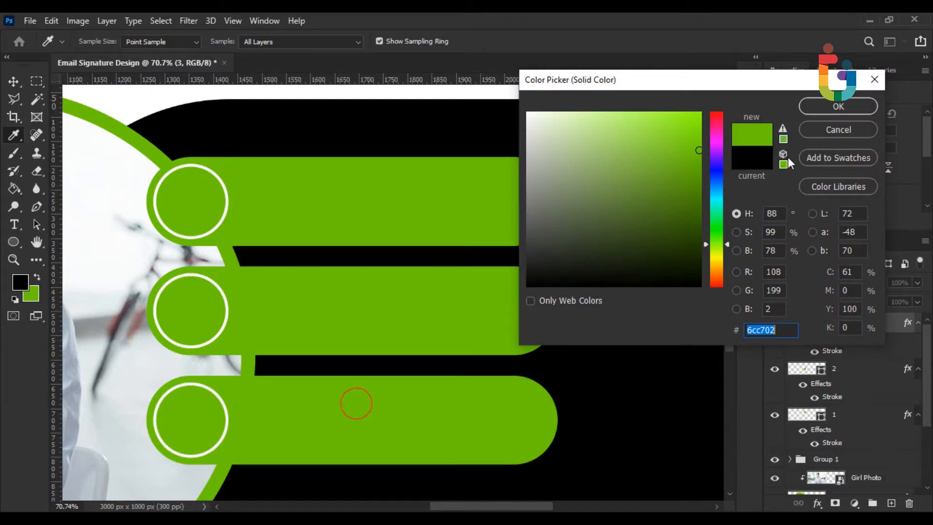
click(839, 107)
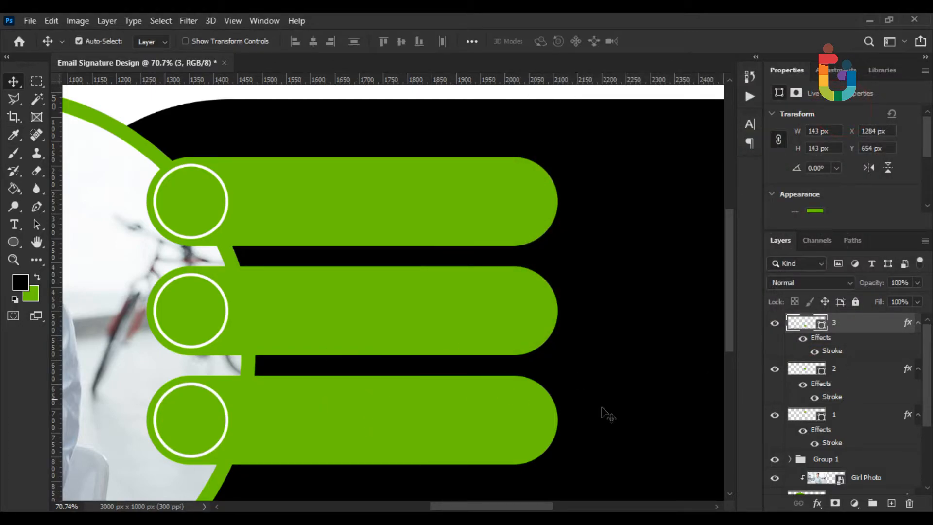
click(850, 412)
Place call.psd as an embedded image and scale it down into the top circle
click(30, 20)
click(73, 291)
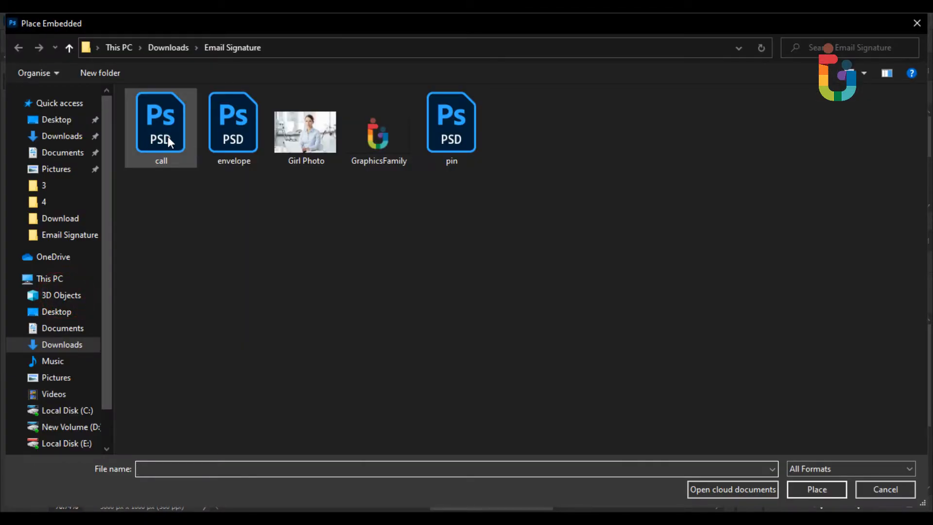
double_click(167, 137)
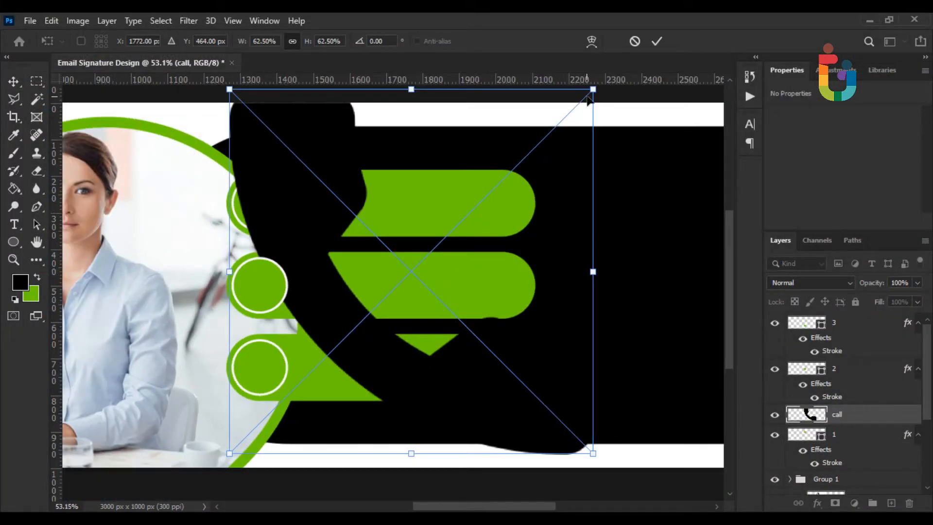
drag(588, 99, 388, 194)
scroll(430, 272, up, 5)
drag(430, 269, 172, 117)
drag(159, 206, 250, 333)
drag(318, 207, 265, 274)
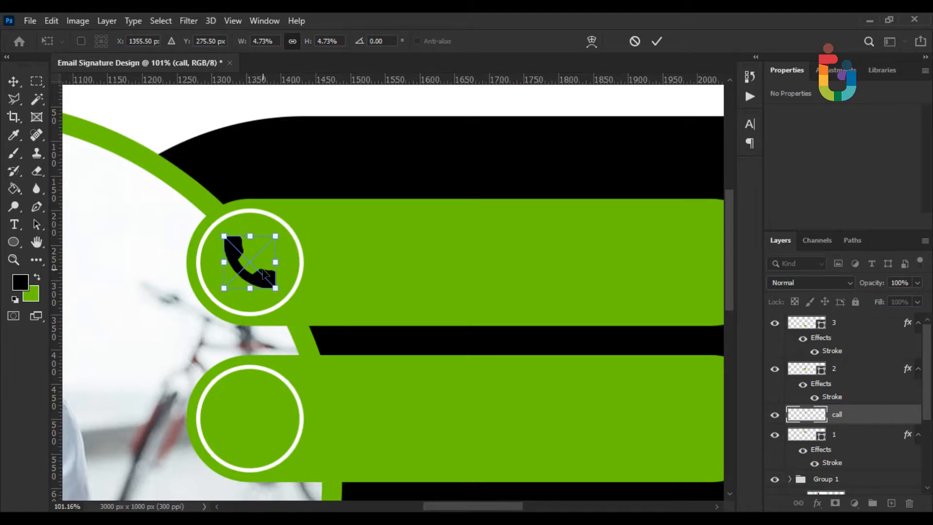
key(Return)
Give the call icon a white Color Overlay layer style
scroll(521, 327, down, 2)
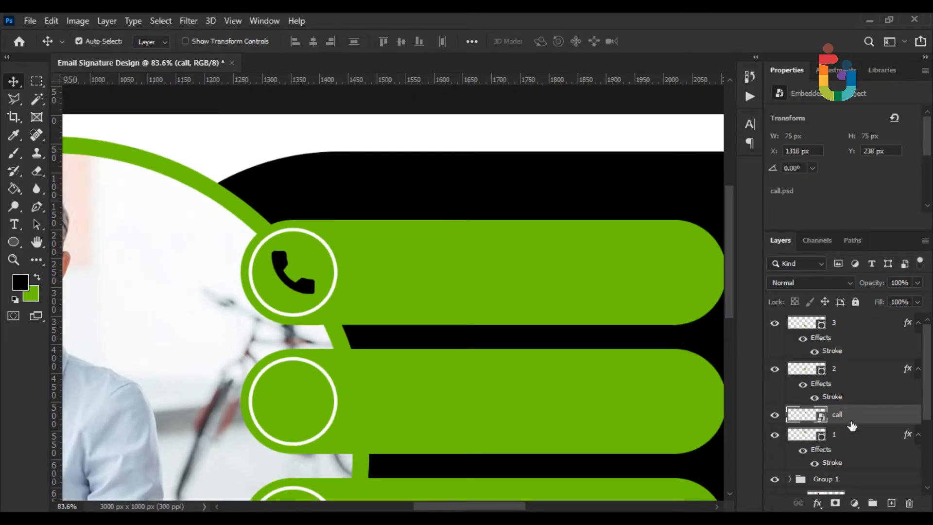
right_click(848, 419)
click(712, 33)
click(371, 315)
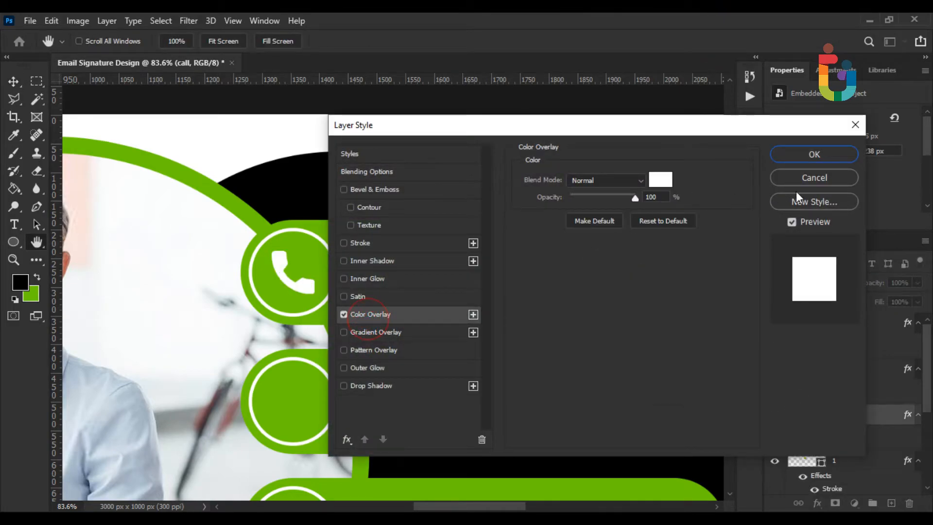
click(814, 156)
scroll(327, 298, down, 6)
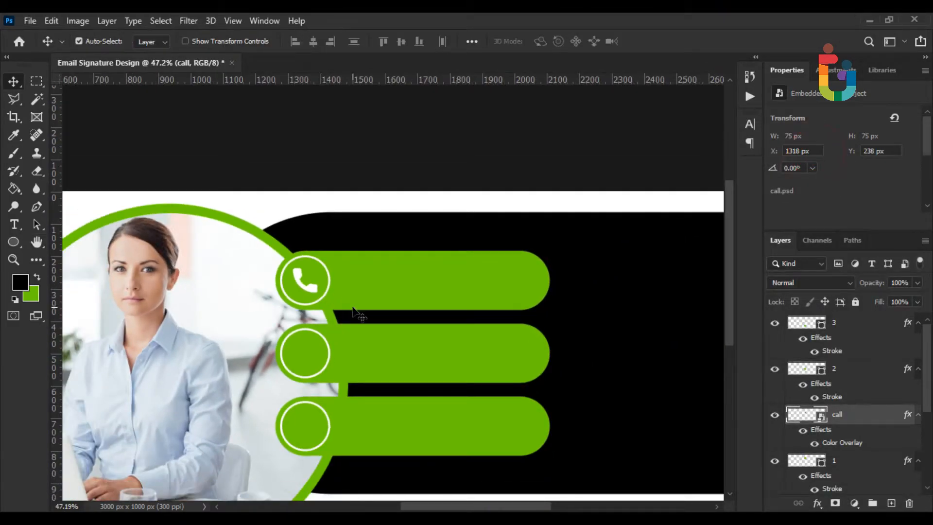
click(30, 20)
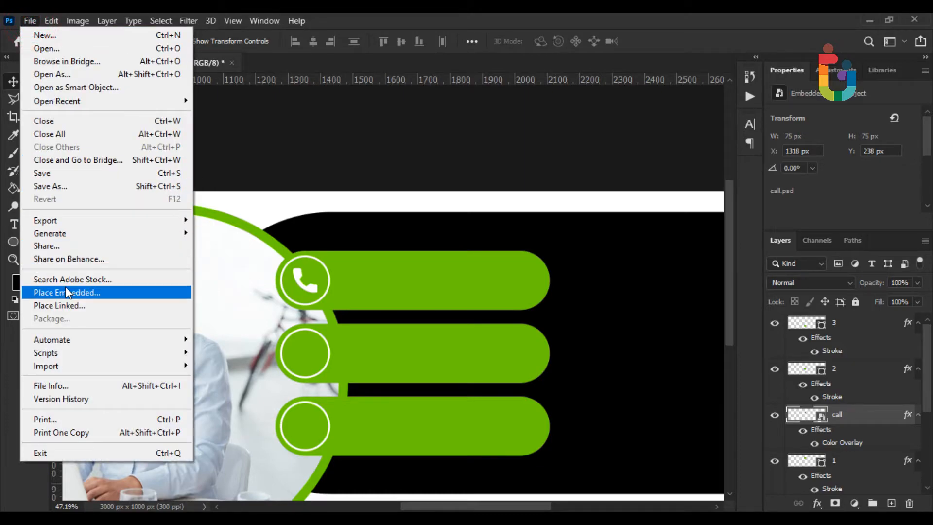
Place envelope.psd, shrink it, and move its layer above circle layer 2
click(65, 291)
double_click(230, 141)
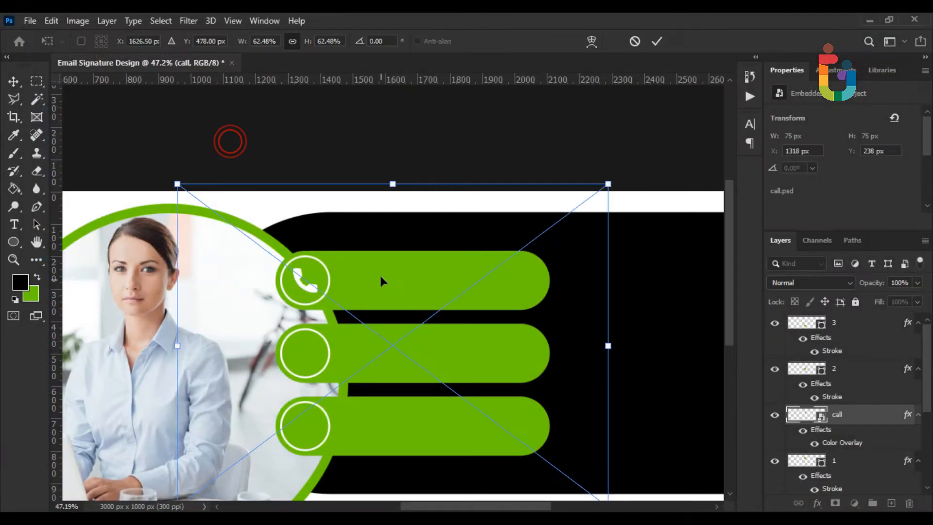
scroll(380, 275, up, 2)
drag(666, 141, 236, 372)
scroll(340, 367, up, 3)
drag(855, 414, 856, 363)
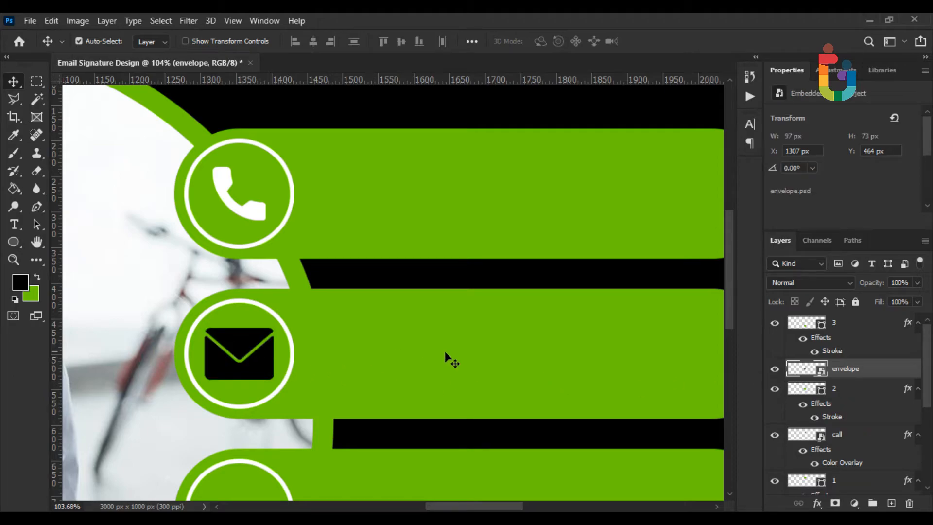
Scale the envelope icon to 89 × 67 px inside the middle circle
key(ctrl+t)
scroll(281, 336, up, 2)
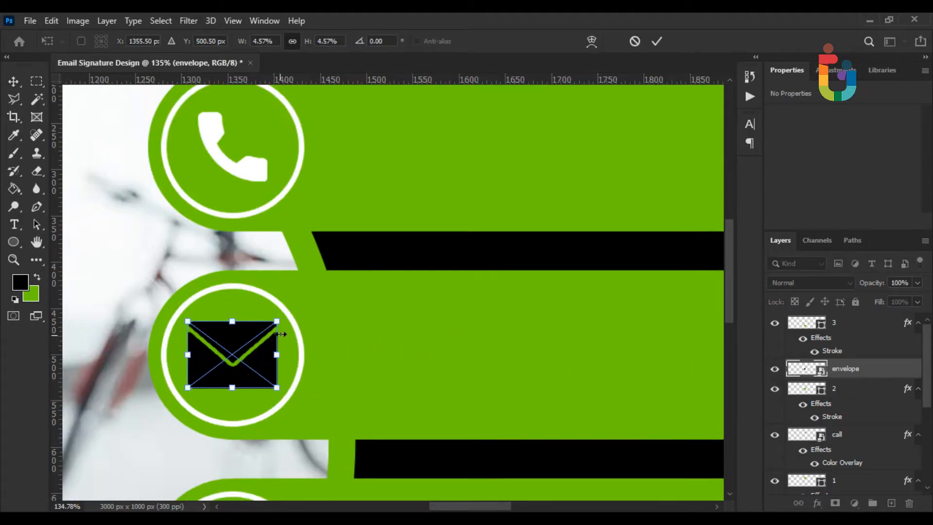
drag(280, 325, 275, 325)
key(Return)
scroll(306, 344, down, 4)
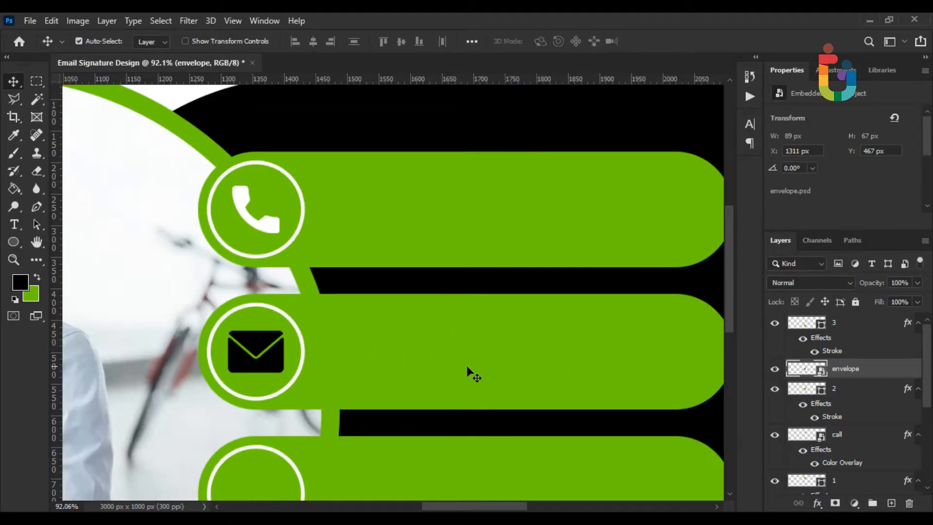
Copy the call layer's white overlay style and paste it onto the envelope layer
right_click(858, 370)
key(Escape)
right_click(847, 433)
click(705, 384)
right_click(858, 373)
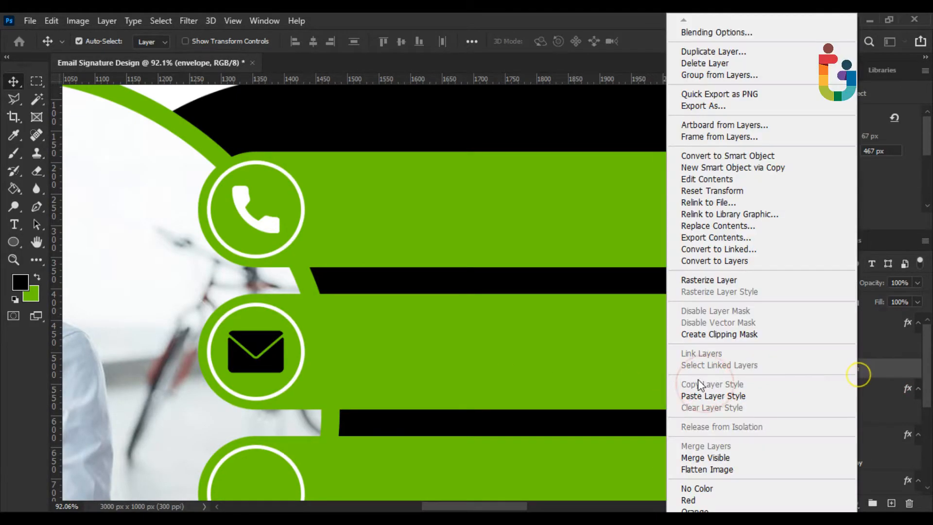
click(693, 395)
scroll(485, 360, down, 4)
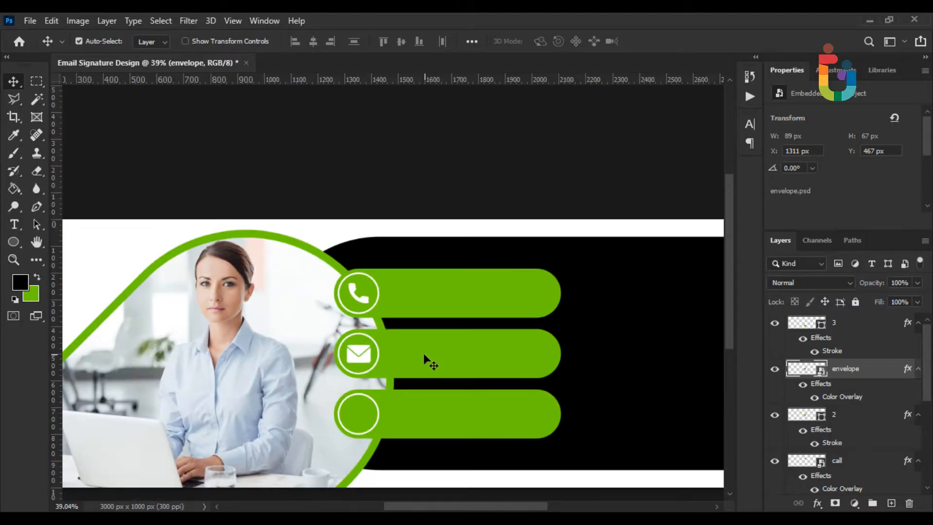
scroll(430, 364, up, 2)
Place pin.psd, shrink it into the third bar's circle, and move its layer to the top
click(30, 20)
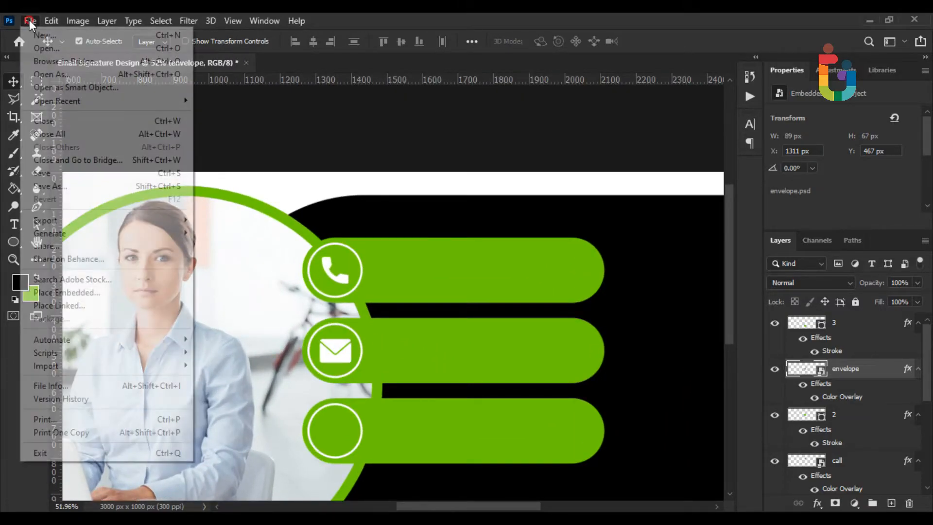
click(87, 290)
double_click(444, 148)
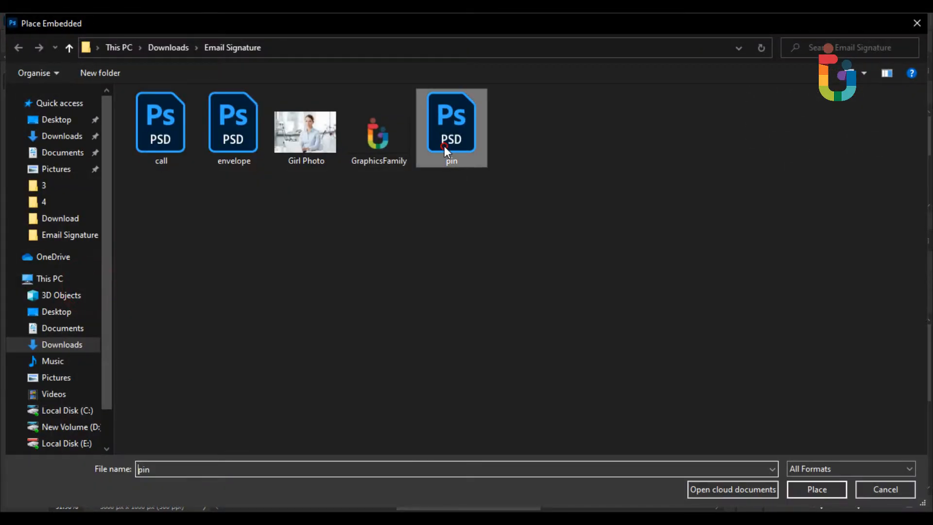
drag(511, 157, 408, 317)
scroll(389, 330, up, 3)
drag(402, 354, 310, 401)
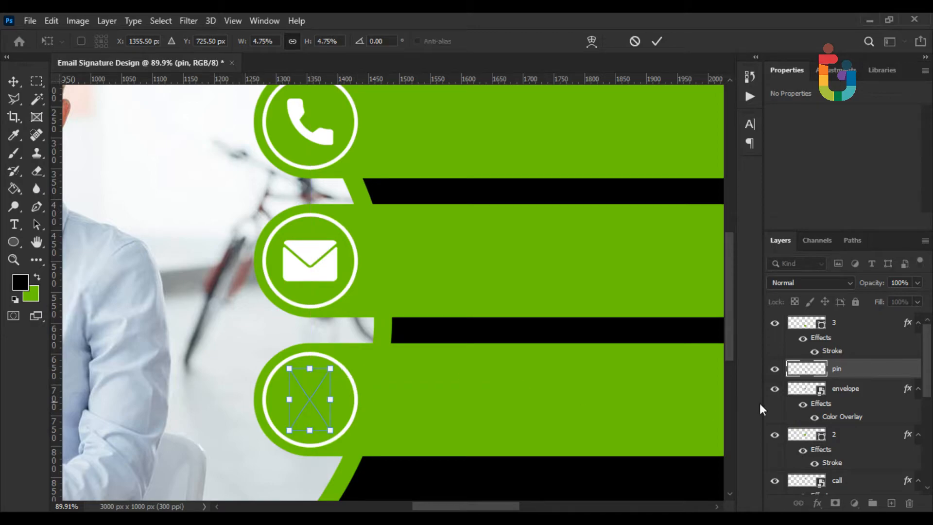
drag(863, 368, 807, 322)
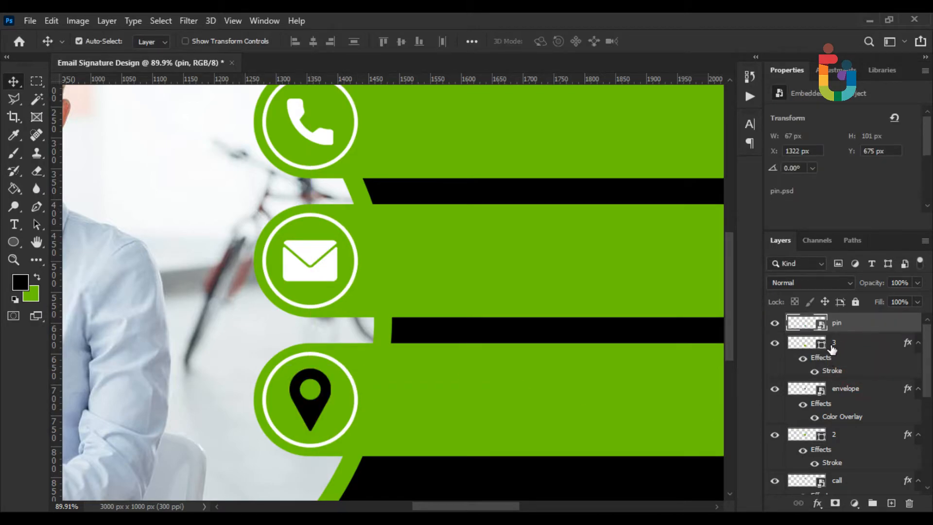
Paste the white overlay style onto the pin and shrink it to 61 × 93 px
right_click(851, 330)
click(781, 394)
scroll(331, 411, up, 3)
key(ctrl+t)
scroll(354, 369, up, 1)
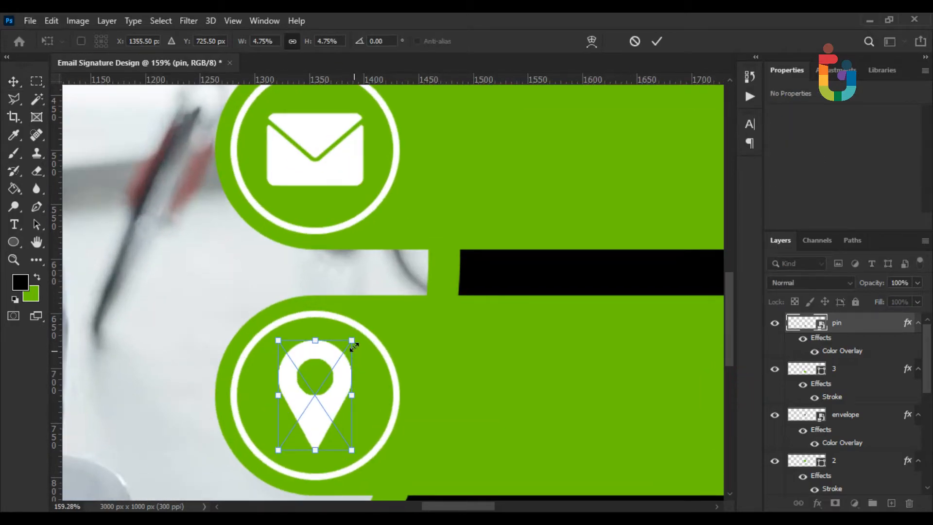
drag(351, 345, 349, 347)
key(Return)
scroll(348, 335, down, 5)
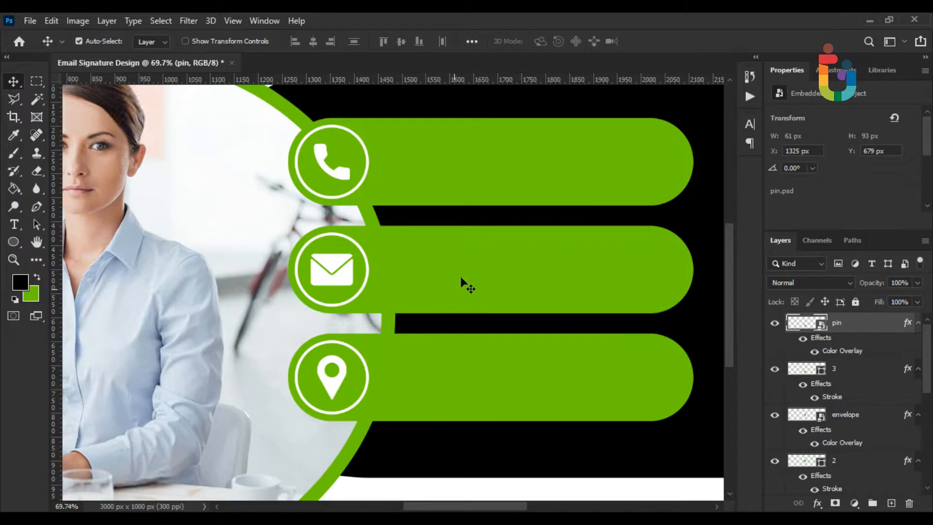
drag(475, 264, 302, 335)
Type a placeholder phone number in the top bar in Book weight
click(14, 226)
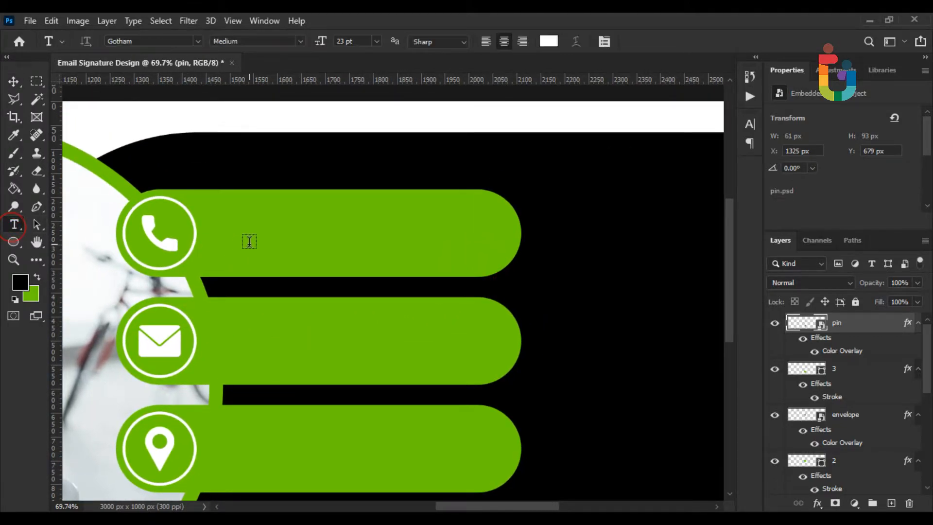
click(229, 238)
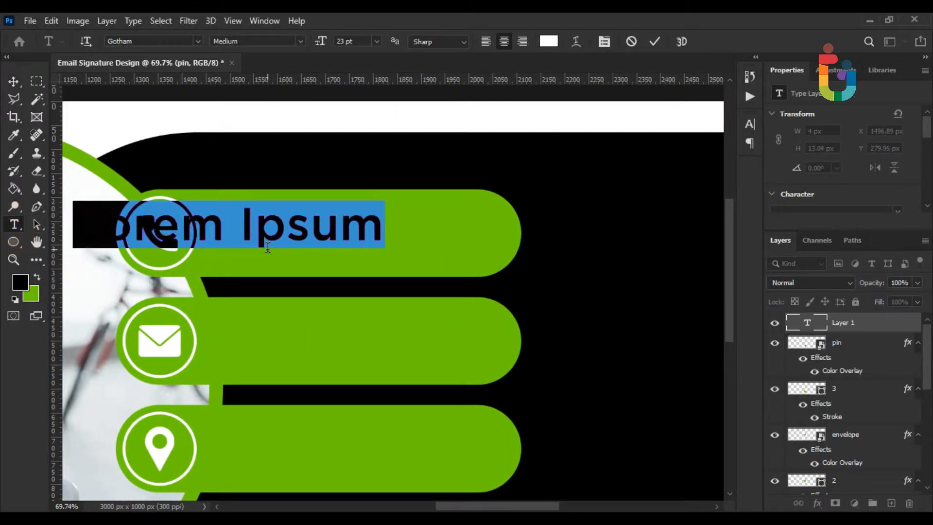
text(+123)
text( 456 789)
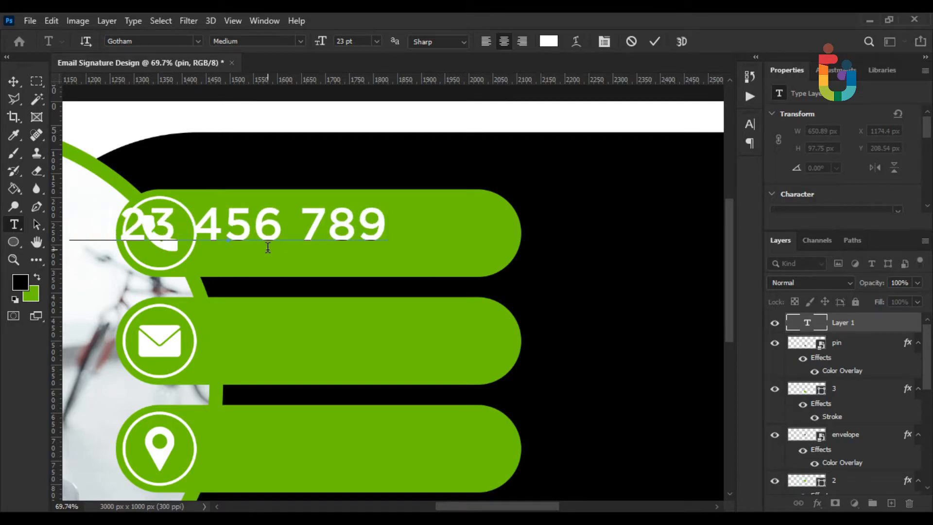
text(0)
key(ctrl+a)
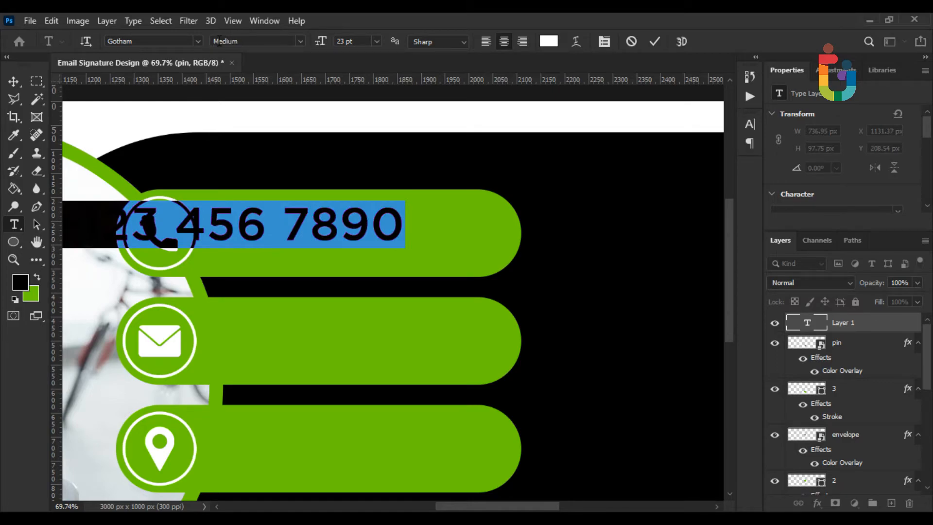
click(301, 46)
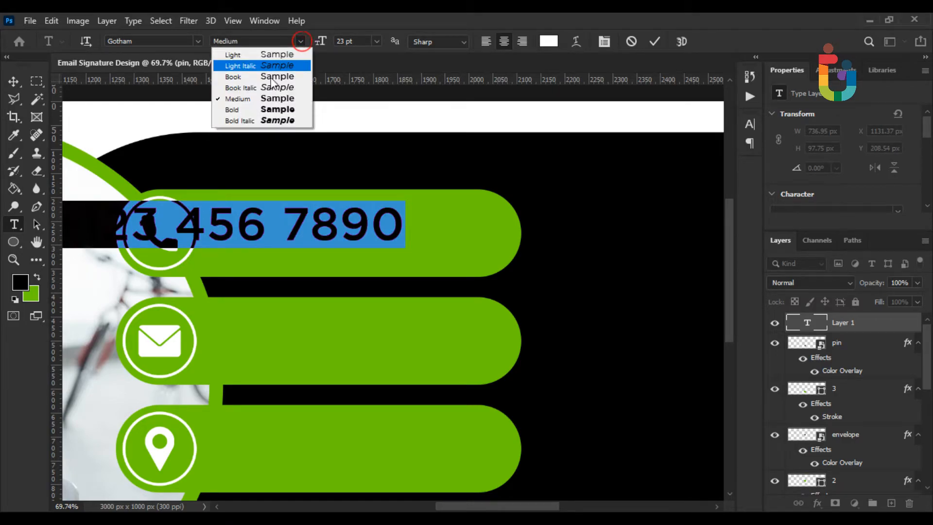
click(242, 77)
click(14, 81)
Scale the phone number text down to fit the top green bar
key(ctrl+t)
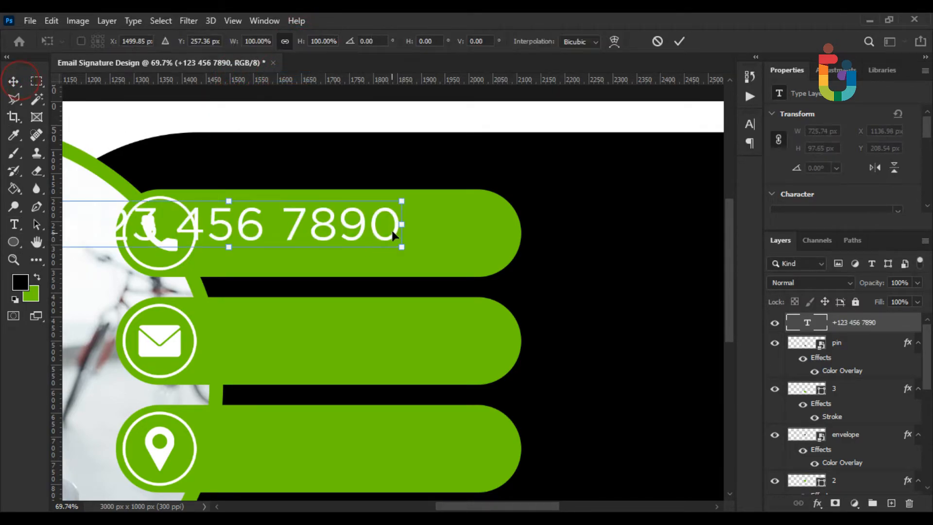
drag(402, 229, 373, 235)
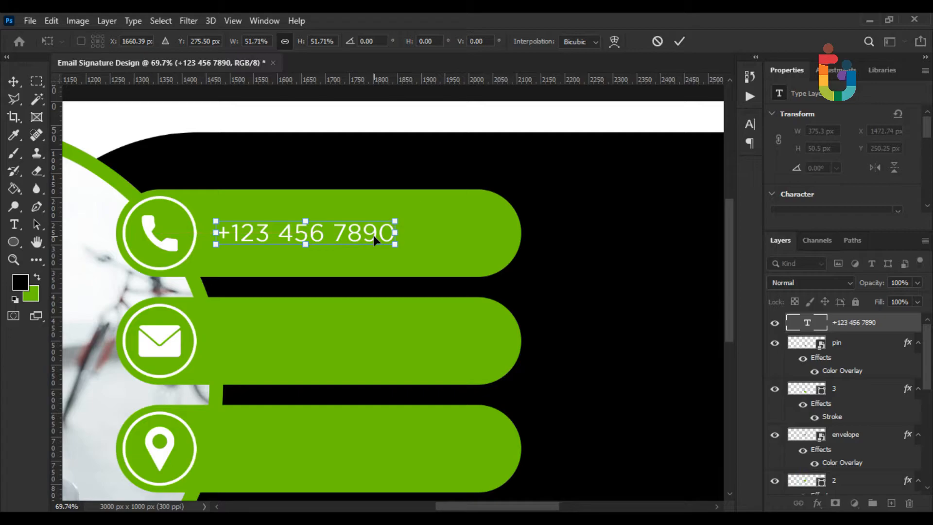
key(Return)
scroll(248, 260, up, 1)
Switch the phone number to Medium weight and move its layer down beside the call layers
click(13, 225)
click(279, 239)
triple_click(279, 240)
click(298, 40)
click(262, 98)
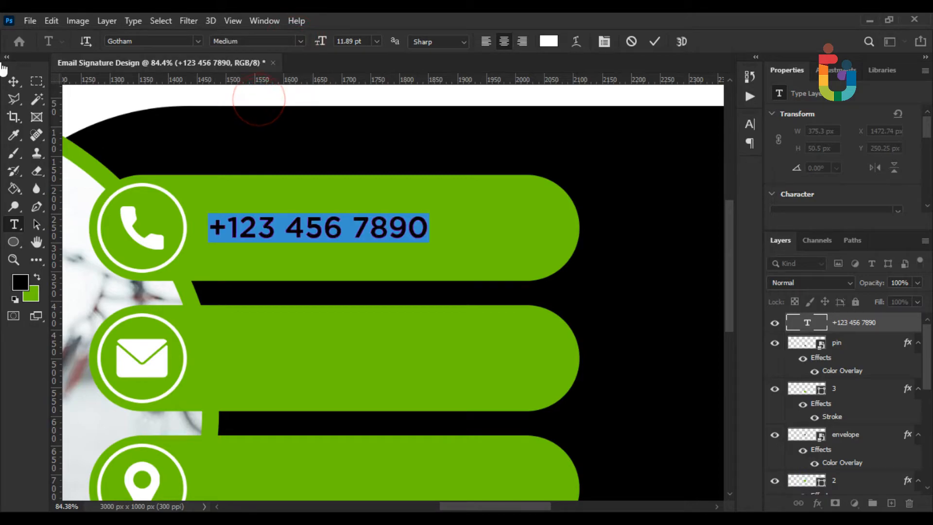
click(13, 80)
drag(853, 328, 853, 396)
Group the call and circle 1 layers as Call, and rename Group 1 to Shapes
shift+click(854, 457)
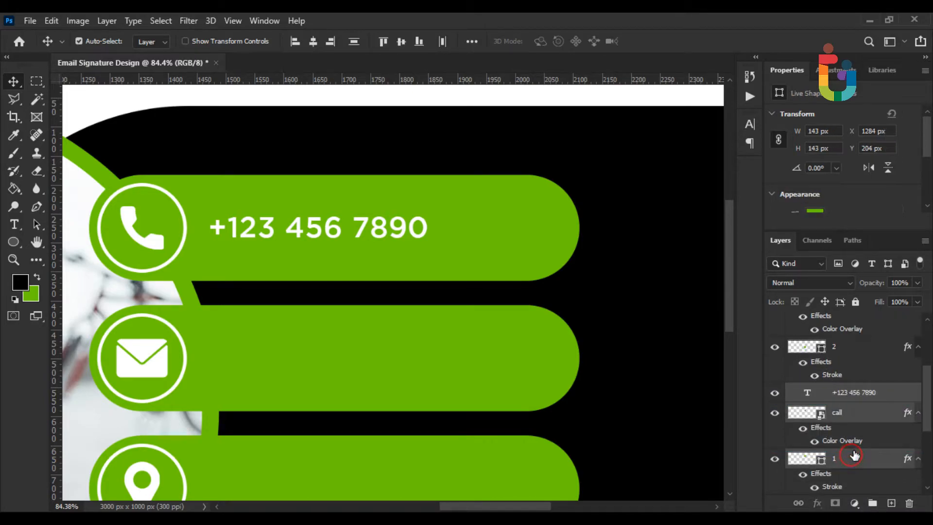
click(871, 504)
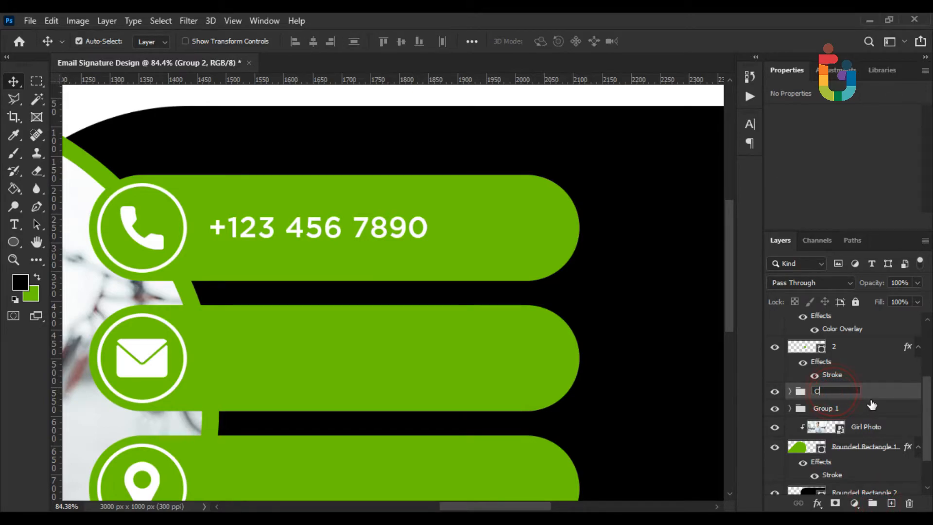
key(Return)
double_click(835, 409)
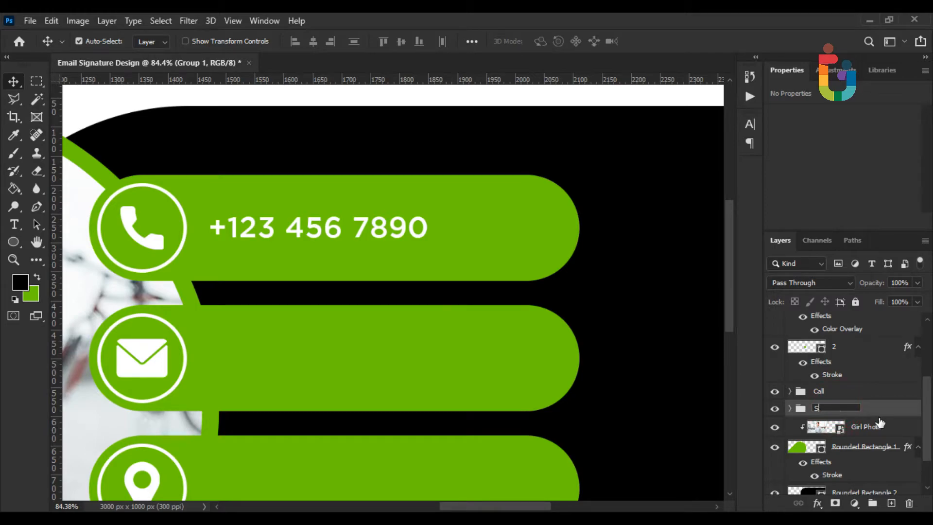
key(Return)
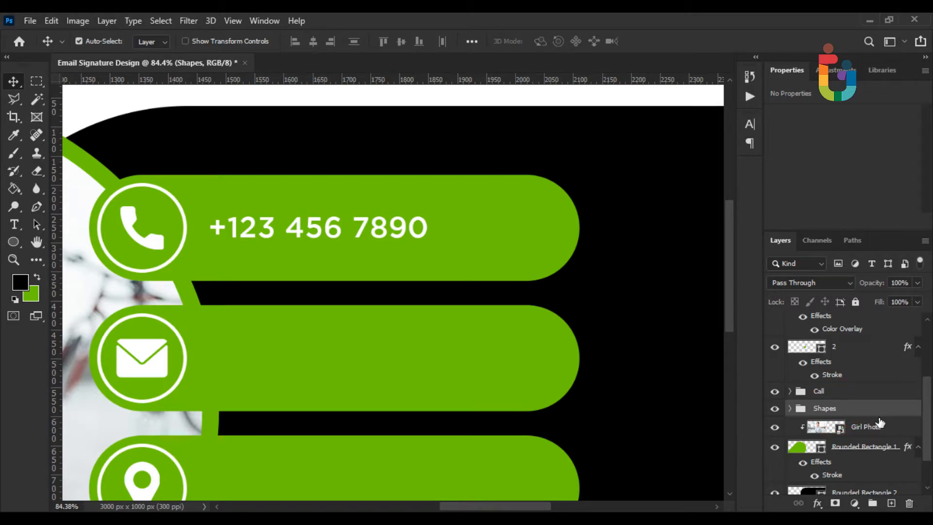
scroll(821, 384, down, 1)
scroll(831, 399, up, 3)
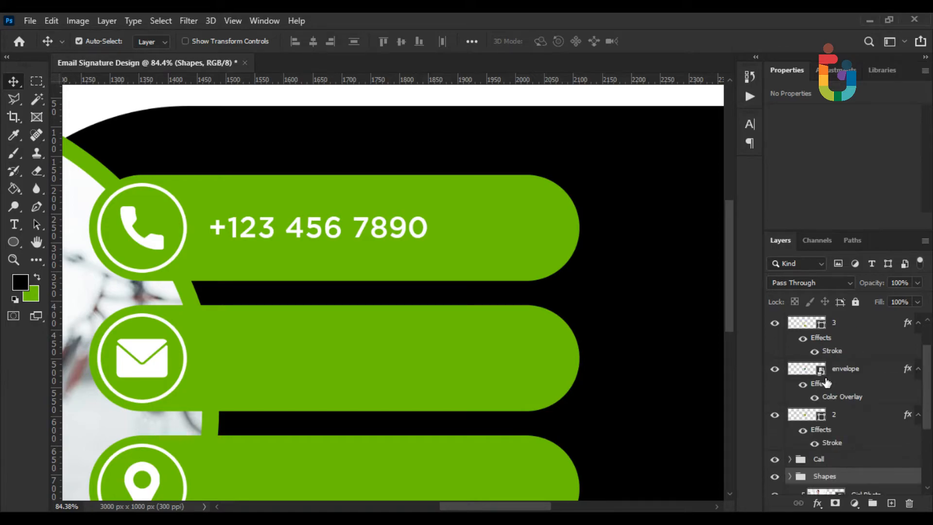
Group the envelope and circle 2 layers into a group named Email
click(844, 417)
shift+click(847, 376)
click(872, 503)
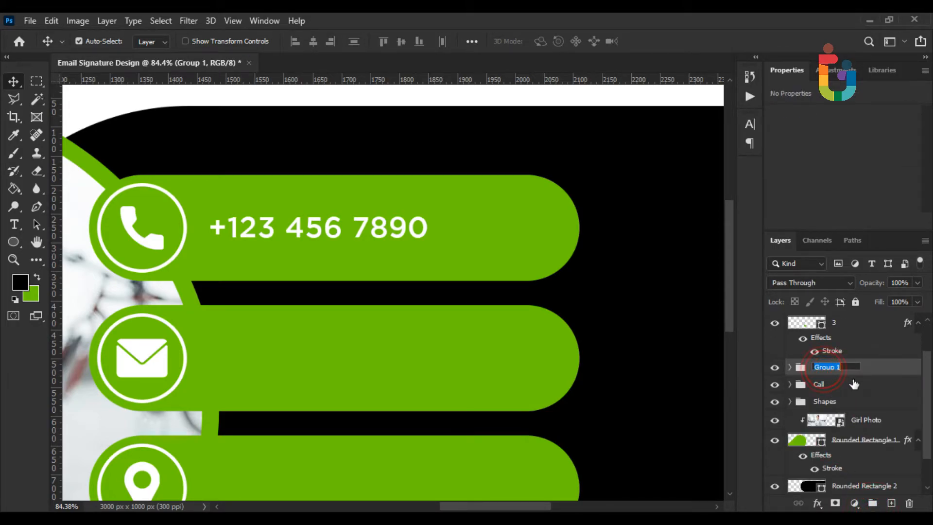
text(Email)
key(Return)
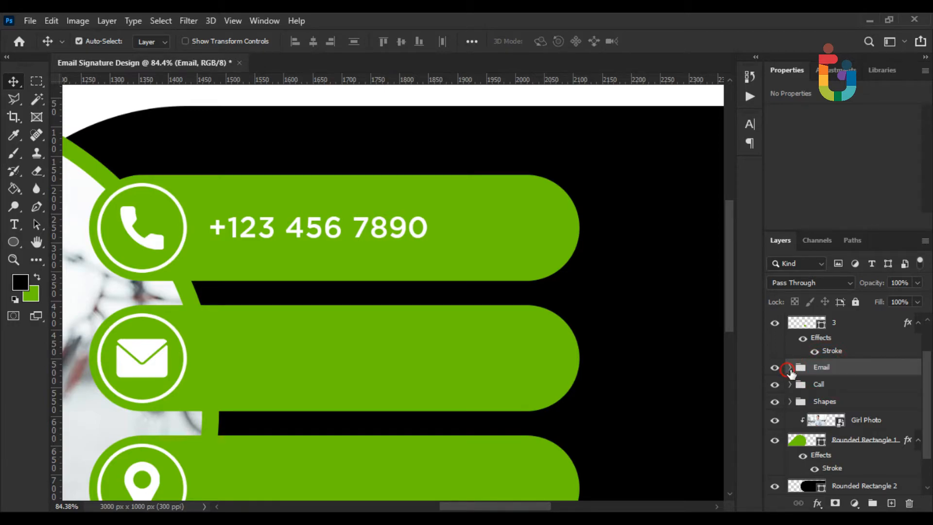
click(790, 368)
Type the email address in white text on the middle bar, fixing typos
click(14, 225)
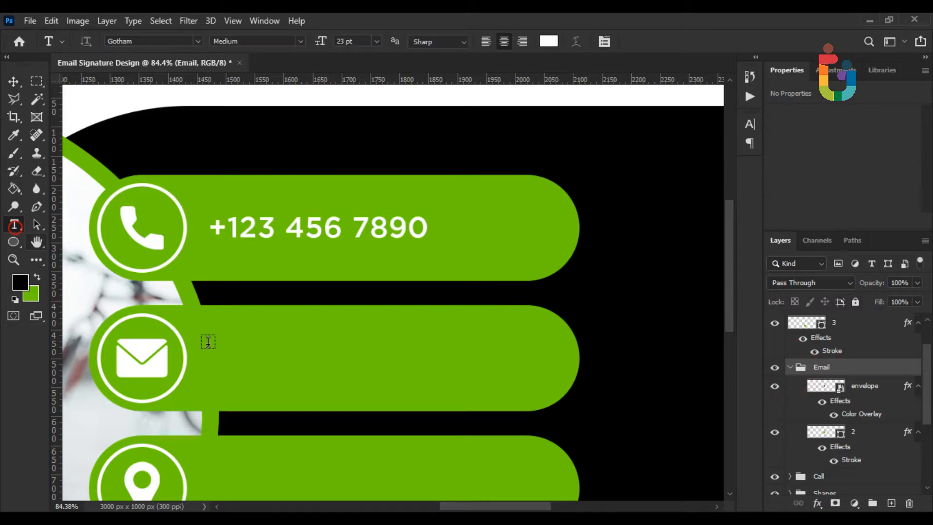
click(253, 372)
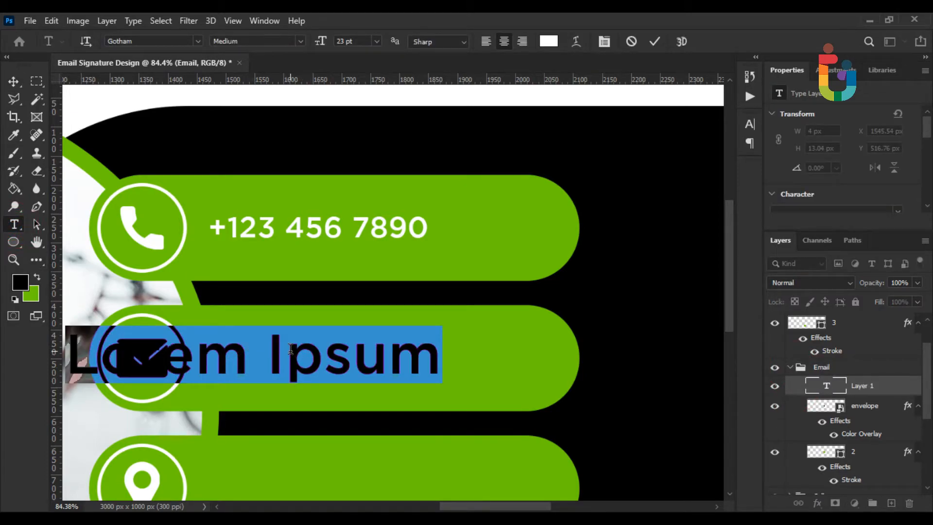
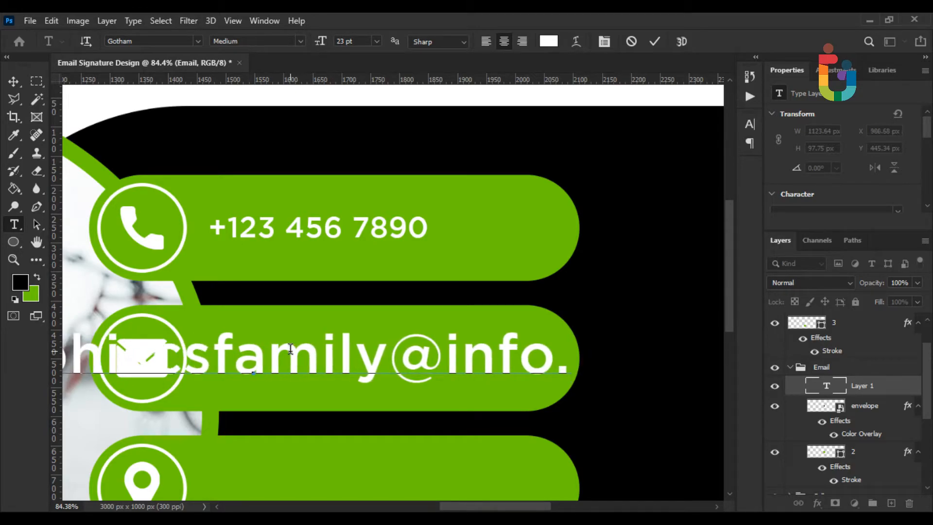
key(ctrl+a)
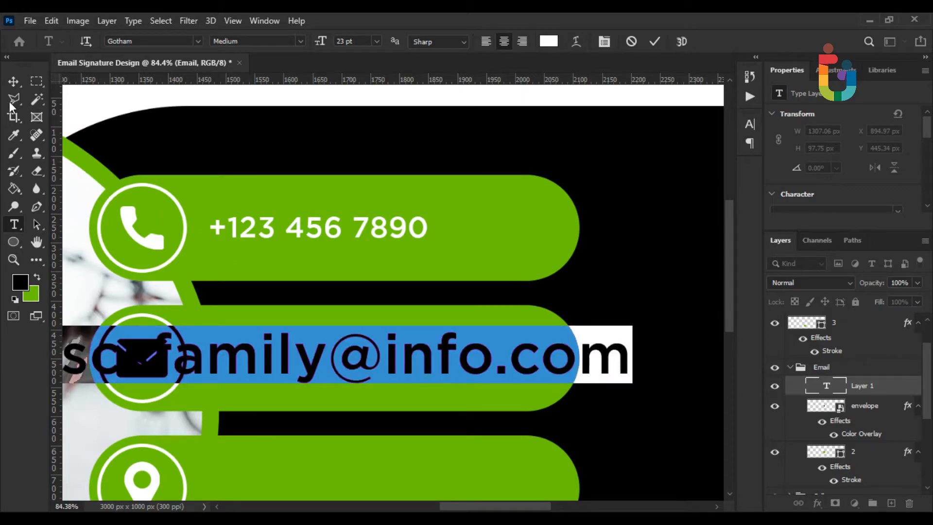
click(13, 81)
Scale the email text to fit beside the envelope icon
drag(632, 356, 506, 360)
key(Return)
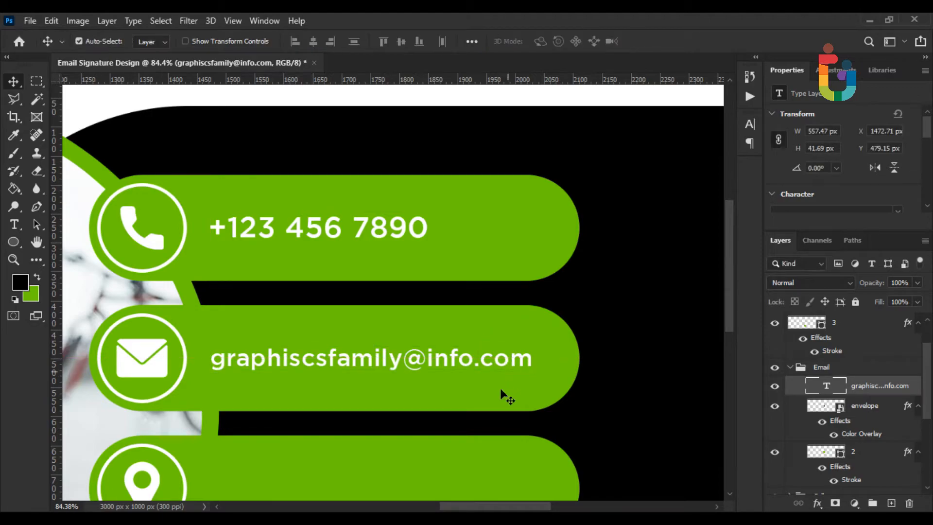
scroll(508, 359, down, 3)
scroll(454, 375, down, 2)
scroll(350, 297, up, 3)
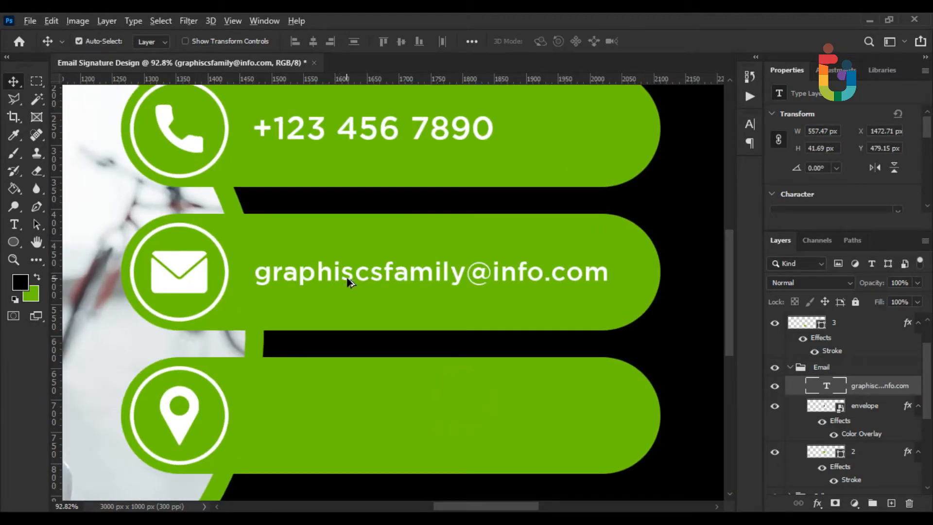
Group the pin and circle 3 layers into a group named Address
click(790, 368)
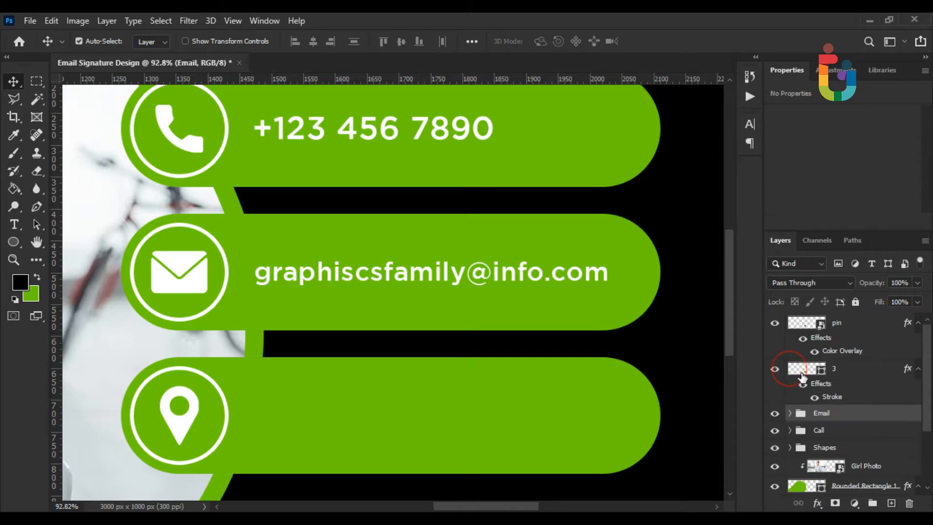
click(834, 371)
shift+click(837, 334)
click(872, 504)
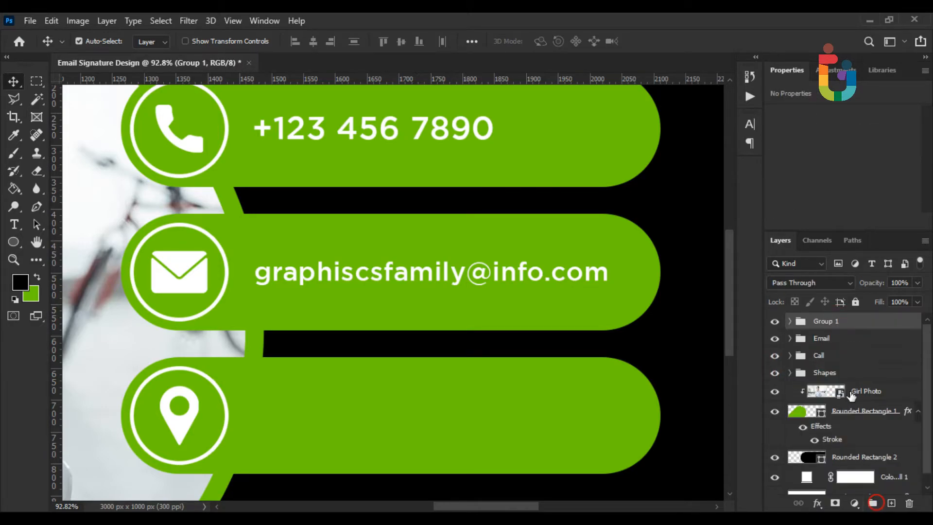
double_click(826, 323)
text(Address)
click(866, 326)
click(790, 321)
click(838, 343)
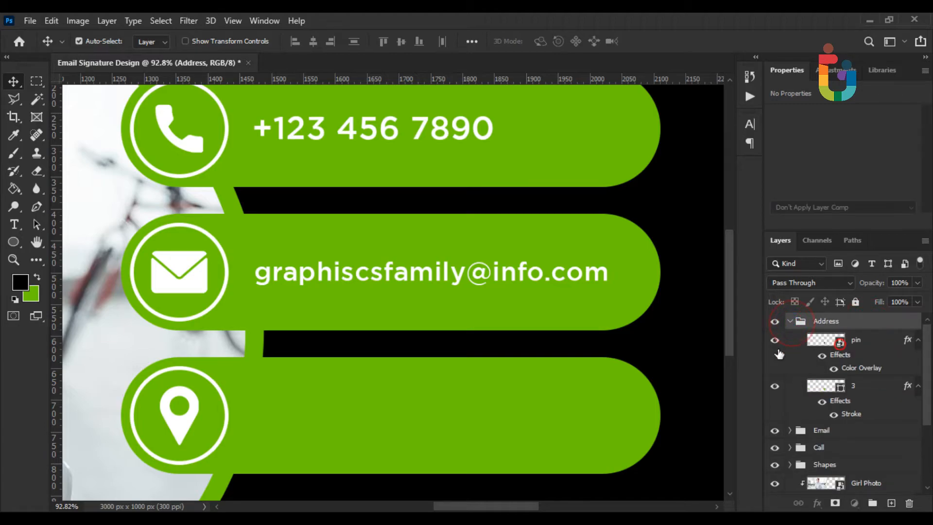
Type the address line on the third bar, removing a stray letter
click(14, 224)
click(267, 438)
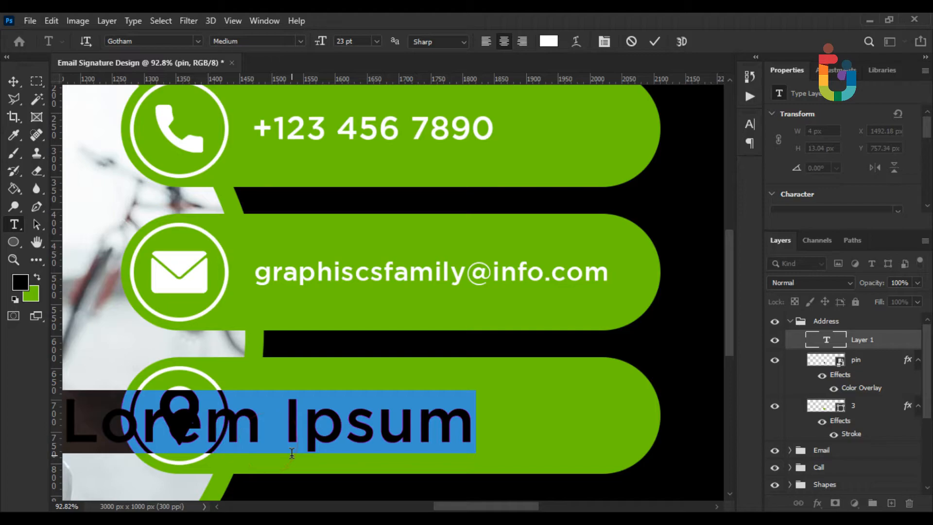
text(S)
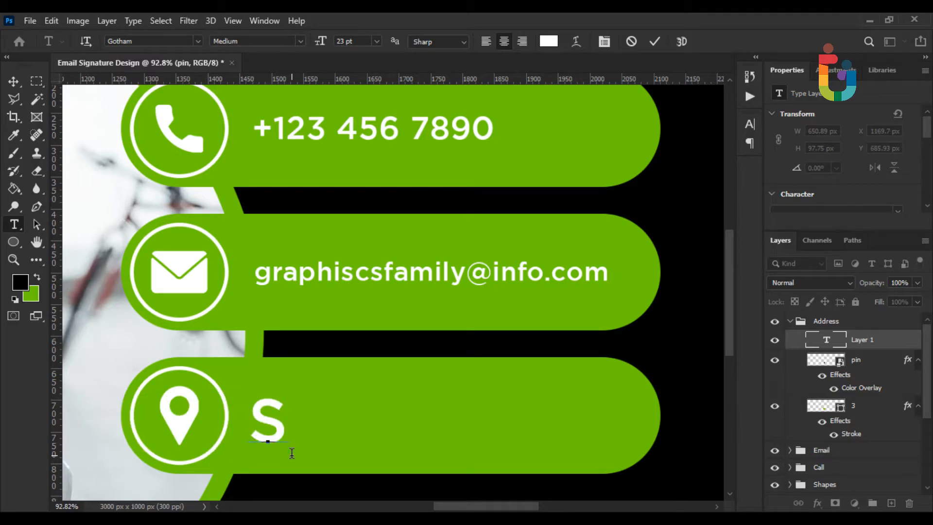
text(T No 12)
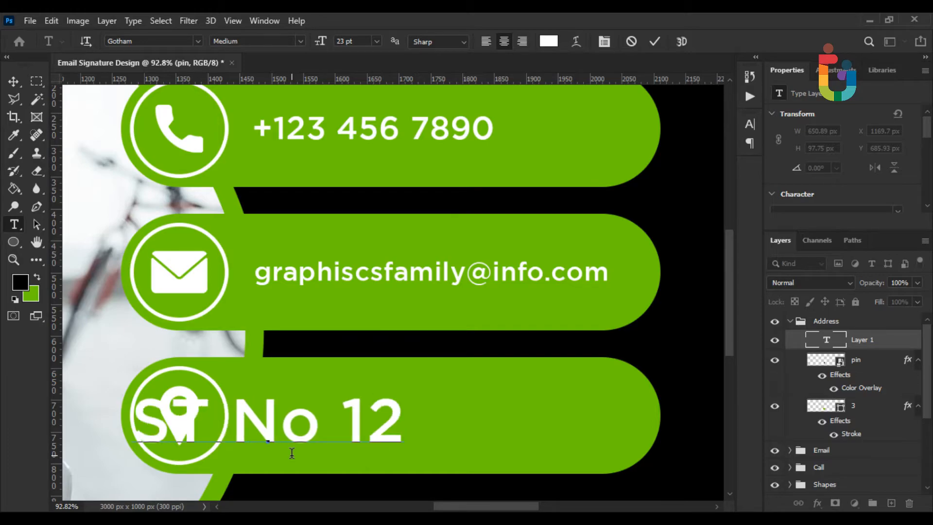
text(,)
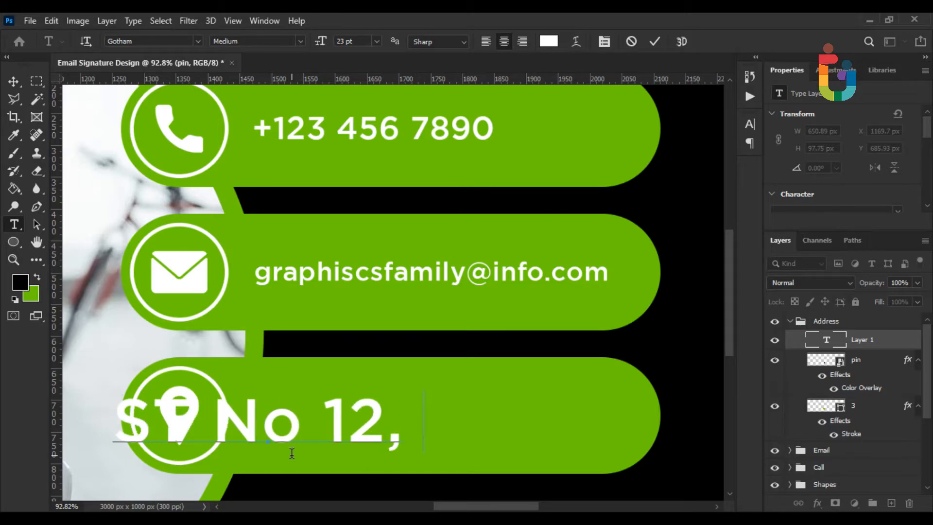
text( NY)
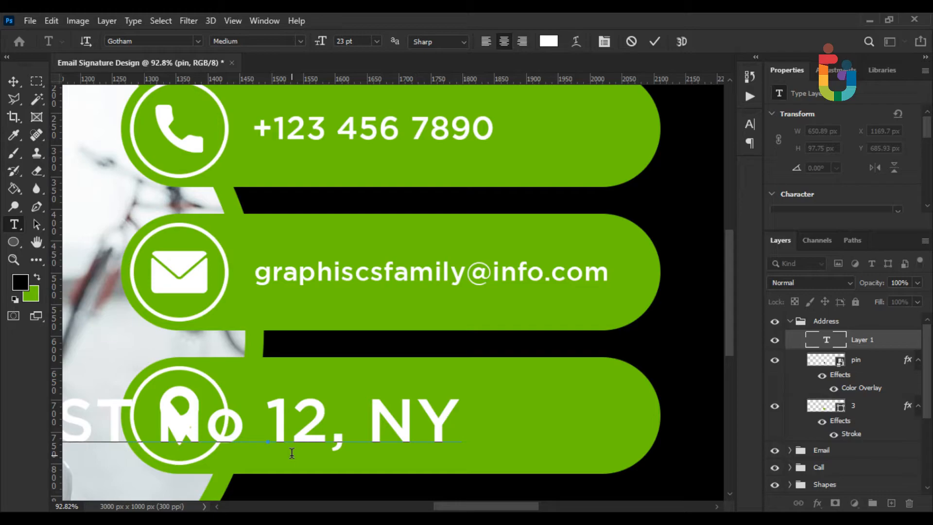
text(USA!A)
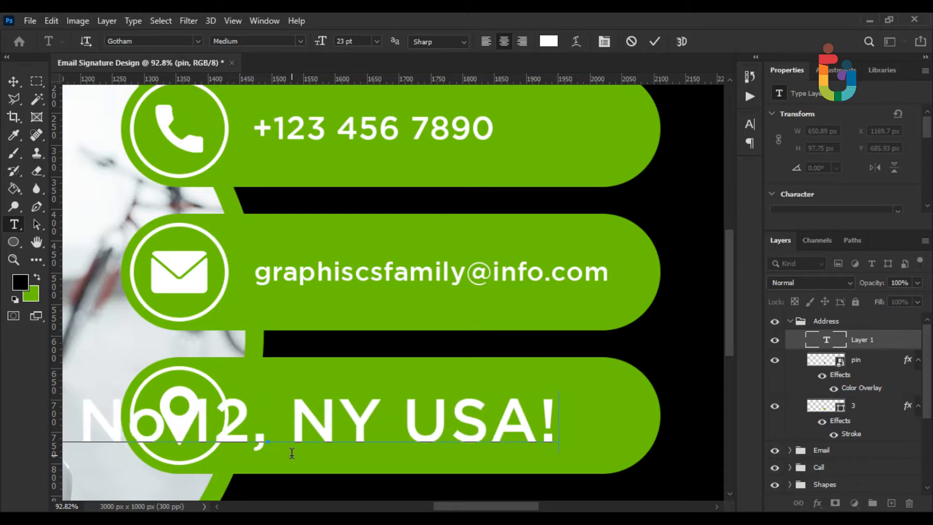
key(BackSpace)
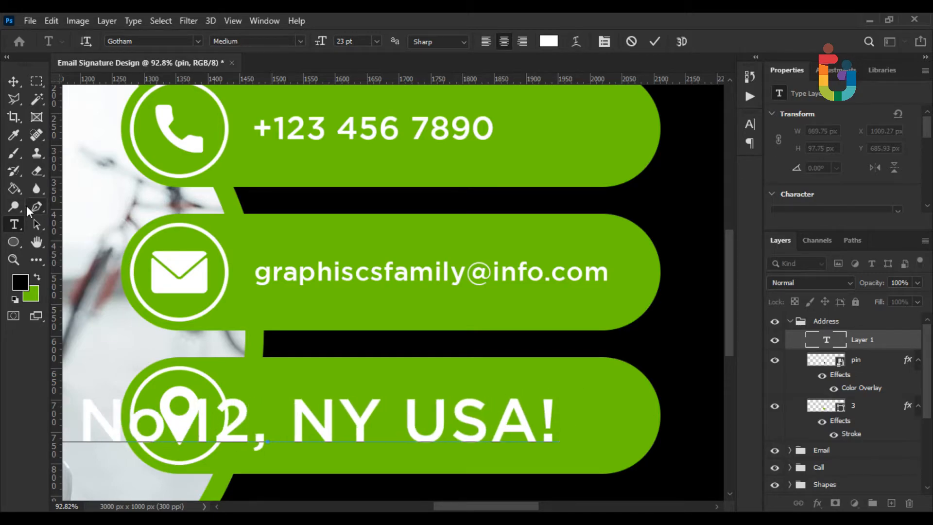
key(ctrl+a)
click(12, 81)
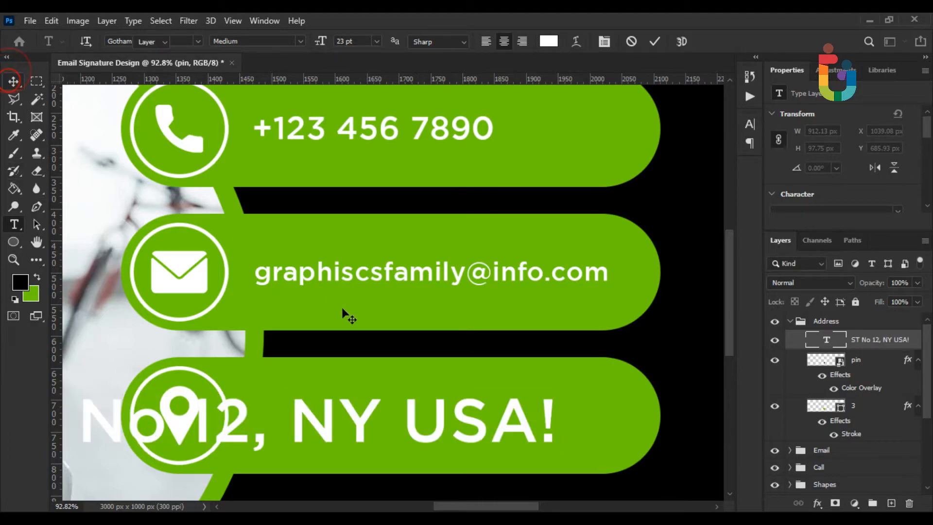
Scale the address text and position it beside the pin
key(ctrl+t)
mouse_move(558, 424)
mouse_down()
mouse_move(457, 427)
mouse_move(582, 431)
mouse_move(572, 434)
mouse_move(630, 419)
mouse_move(559, 424)
mouse_up()
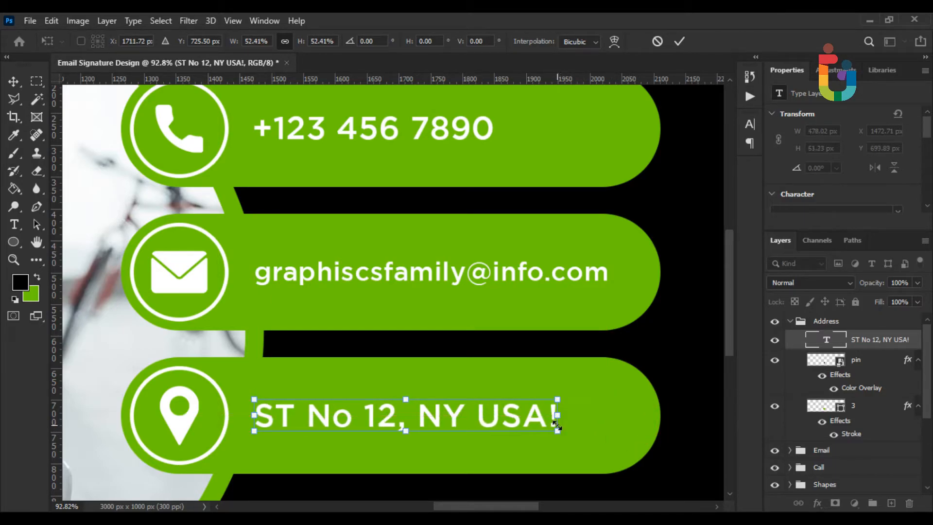
key(Return)
scroll(586, 450, down, 5)
Type the heading BUSINESS COMPANY LTD. in white on the black area
scroll(583, 449, down, 4)
scroll(586, 447, up, 2)
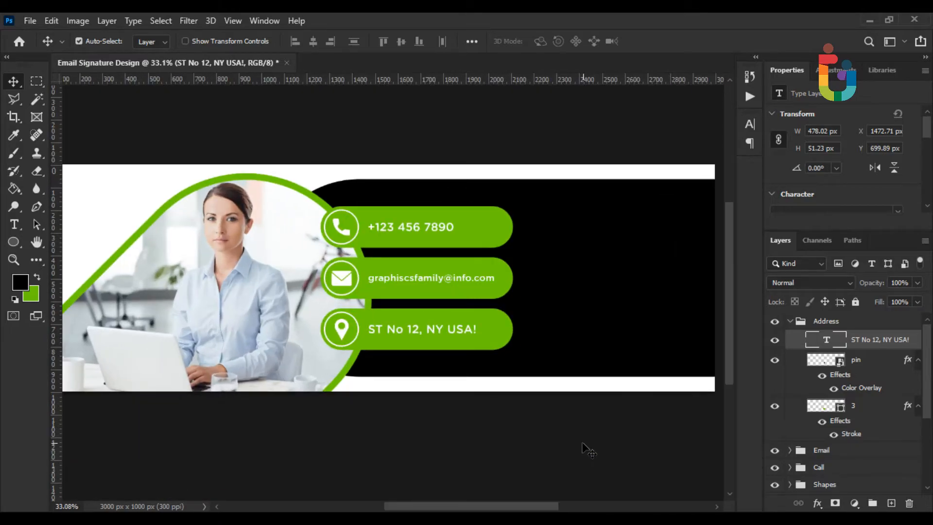
scroll(583, 449, down, 1)
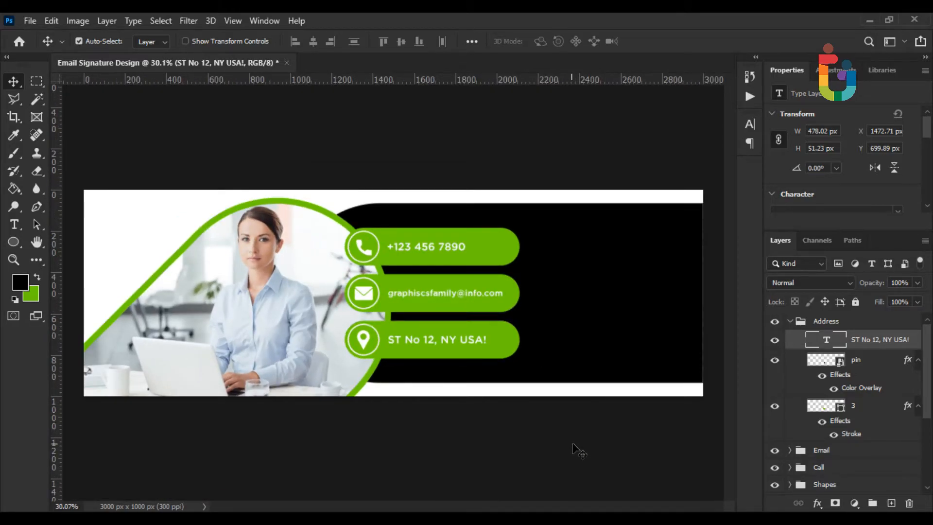
scroll(586, 450, up, 2)
drag(594, 441, 377, 423)
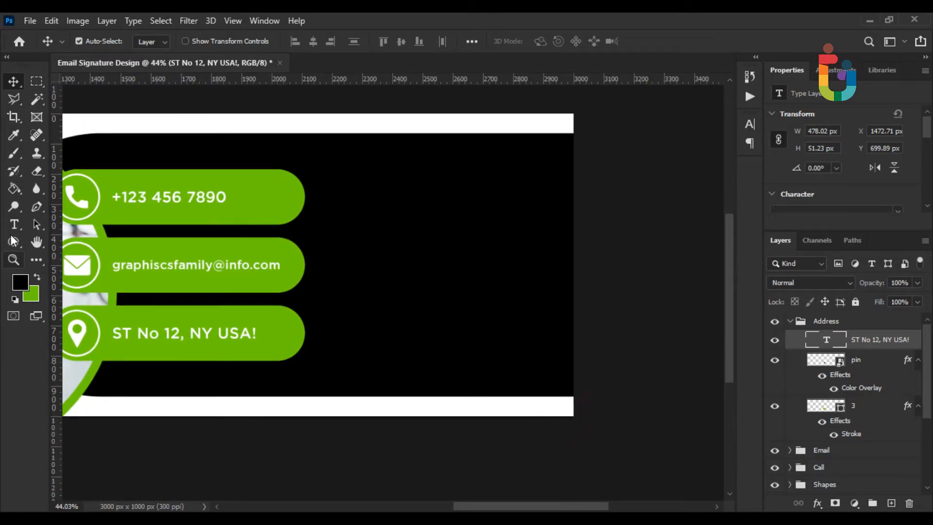
key(t)
click(327, 218)
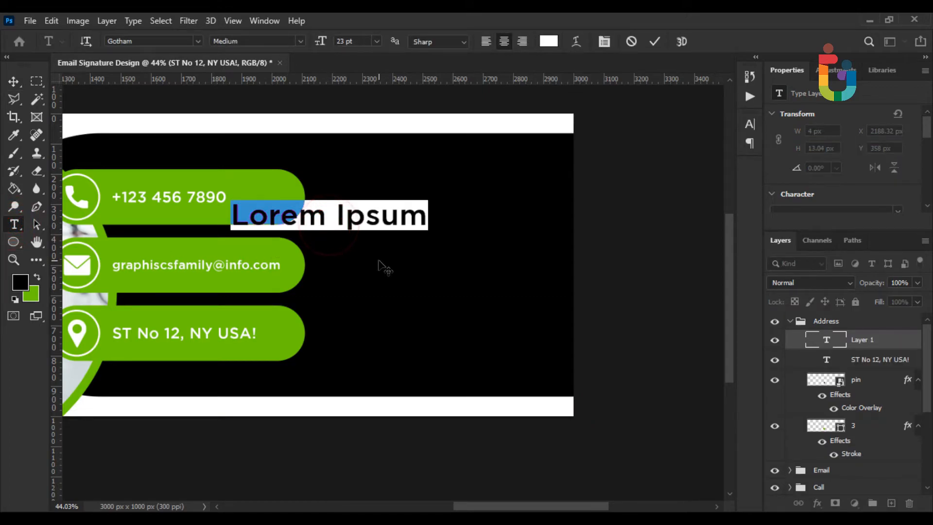
text(NUI)
key(BackSpace)
key(BackSpace)
key(BackSpace)
text(BUSIN)
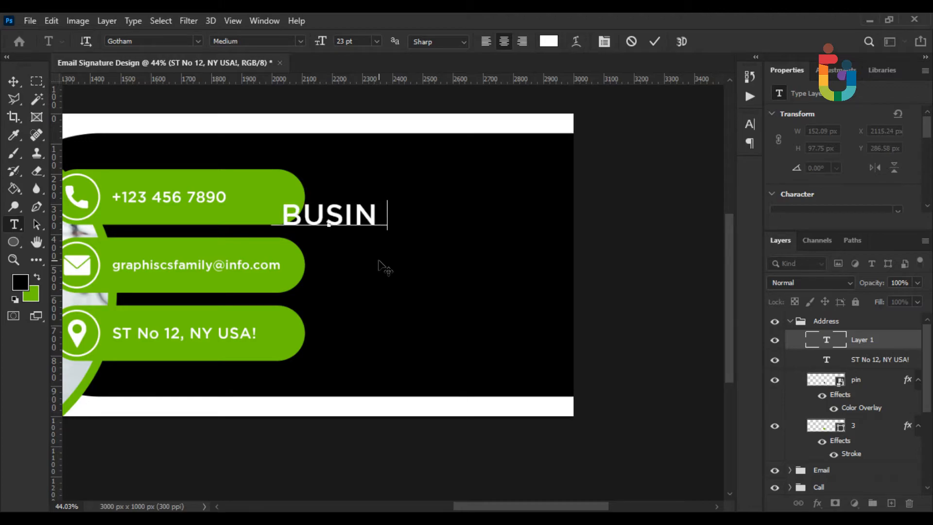
text(ESS COMPA)
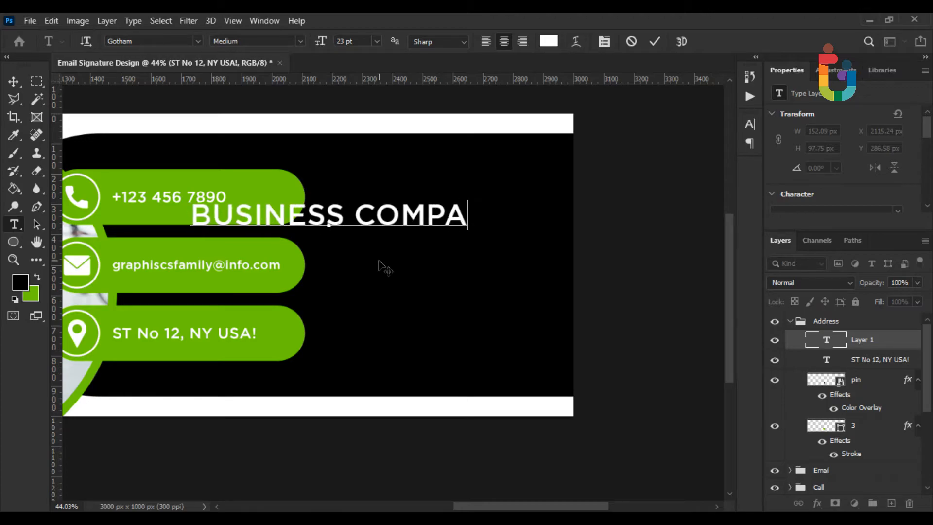
text(NY LT)
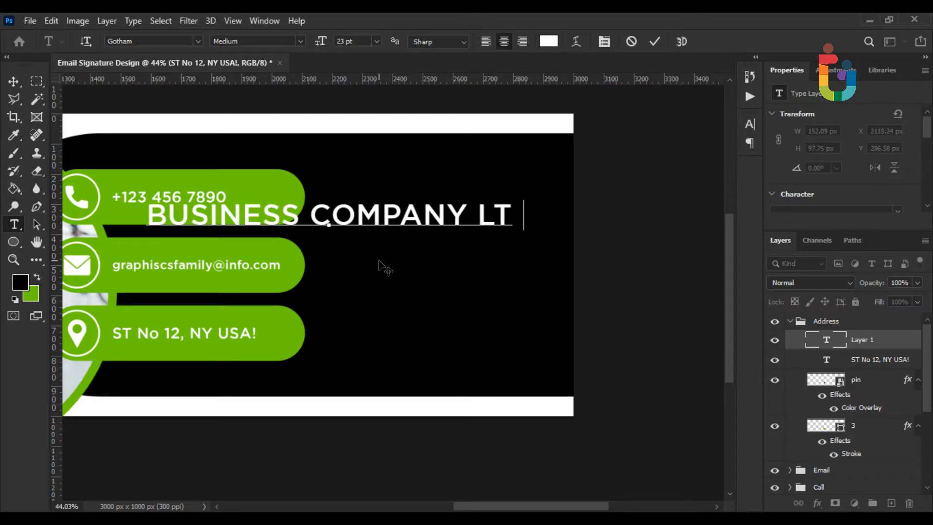
text(D.)
key(ctrl+a)
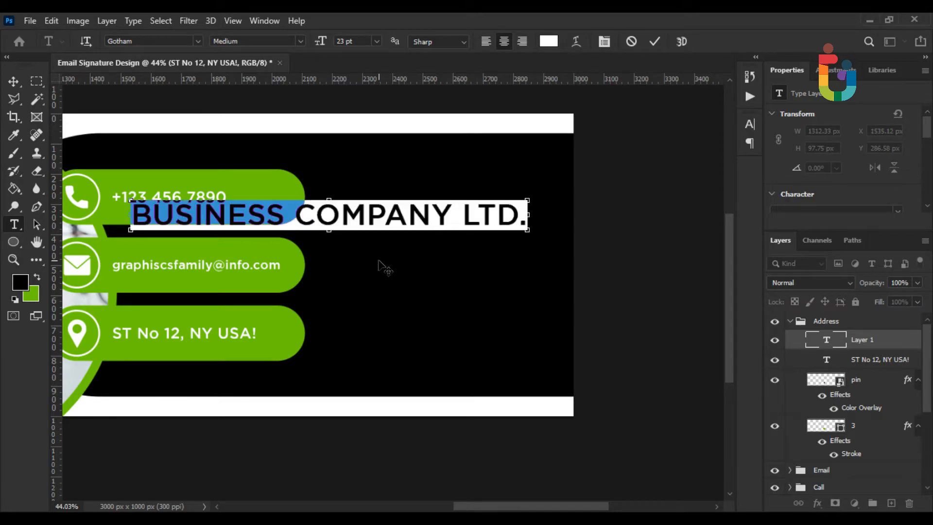
click(14, 82)
Scale the company name down to about 48% and move it to the upper right
key(ctrl+t)
drag(133, 213, 337, 214)
drag(477, 214, 503, 192)
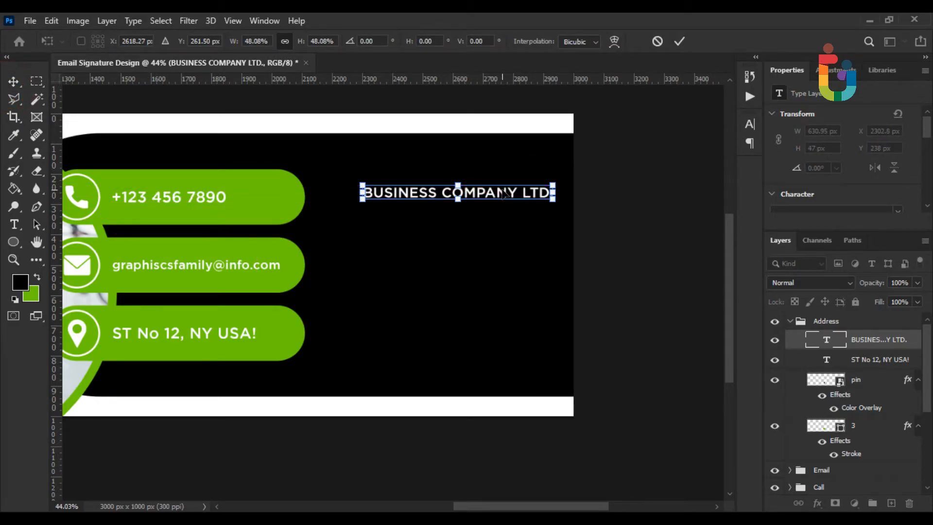
key(Return)
scroll(541, 212, down, 3)
scroll(535, 225, up, 1)
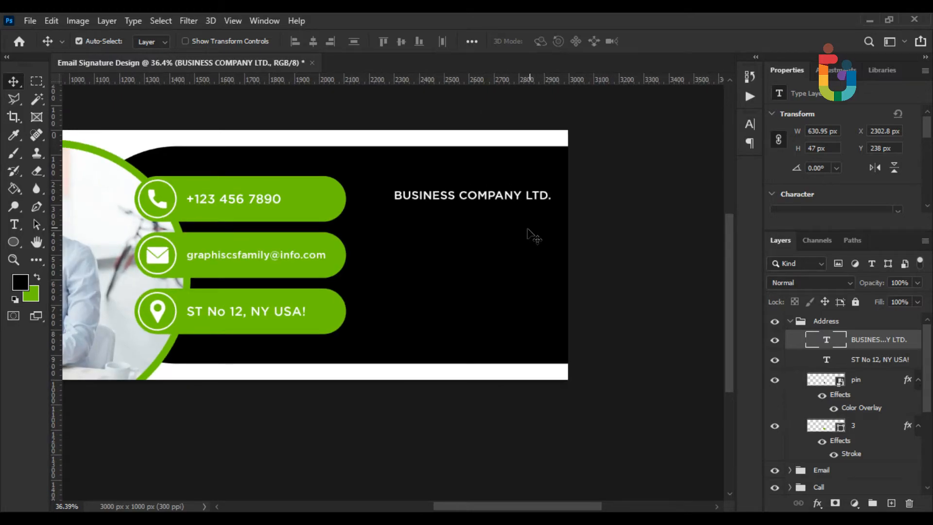
Change the company name's font to Bebas Neue Regular
click(14, 224)
triple_click(437, 197)
click(151, 41)
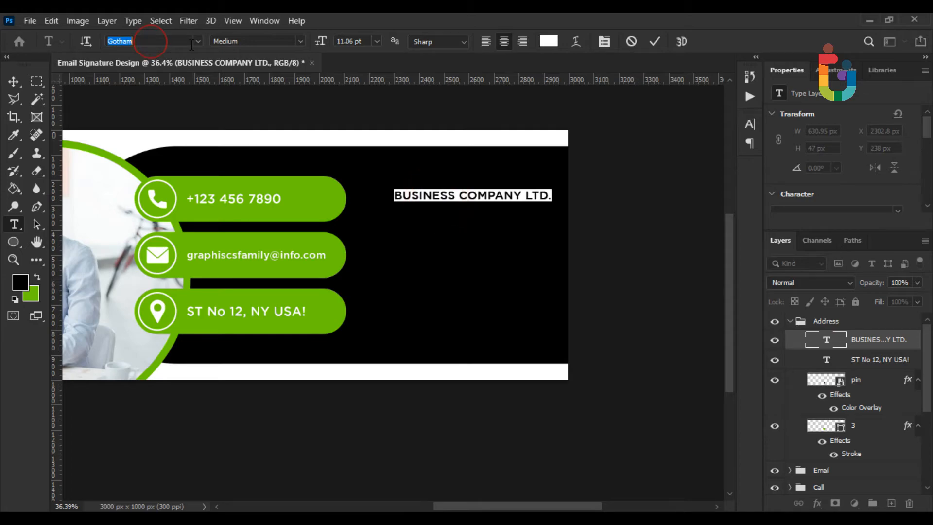
text(BEB)
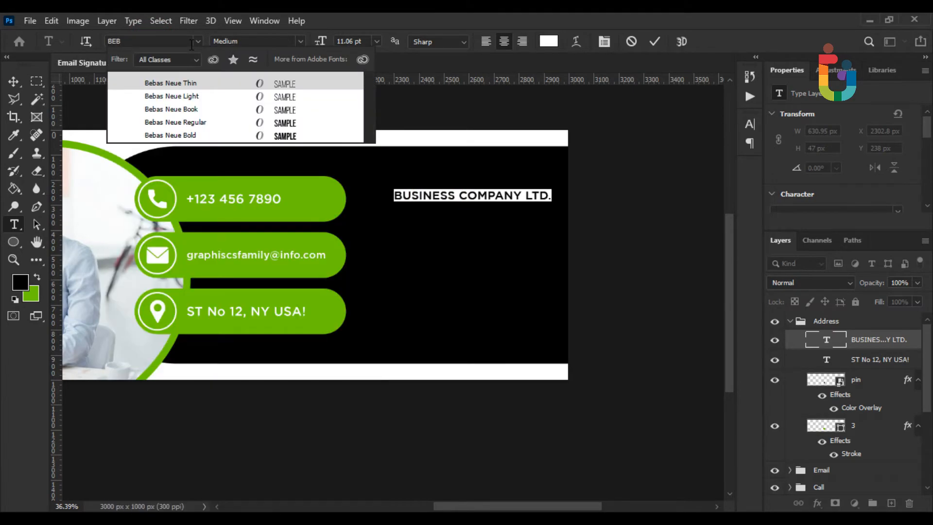
key(Down)
key(Down)
key(Down)
key(Down)
key(Up)
key(Return)
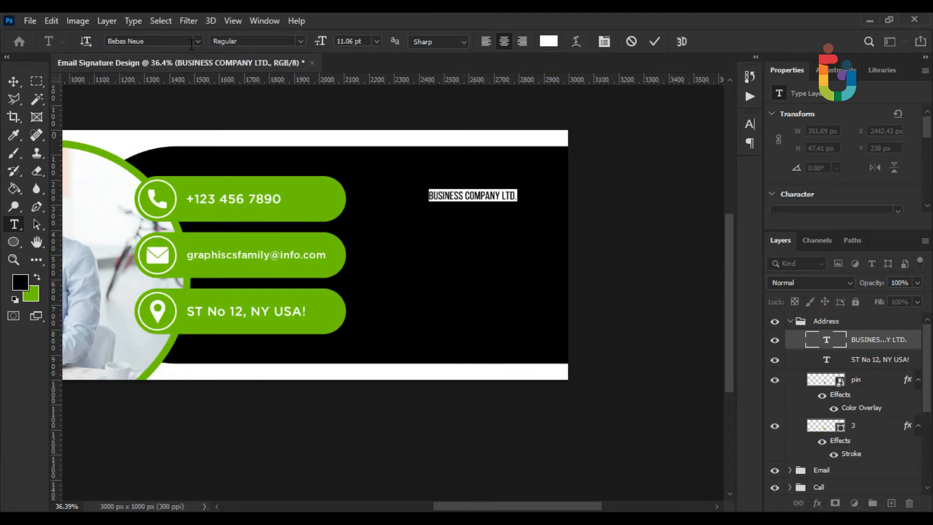
click(12, 83)
Enlarge the company name to about 185% and shift it further right
key(ctrl+t)
scroll(407, 195, up, 4)
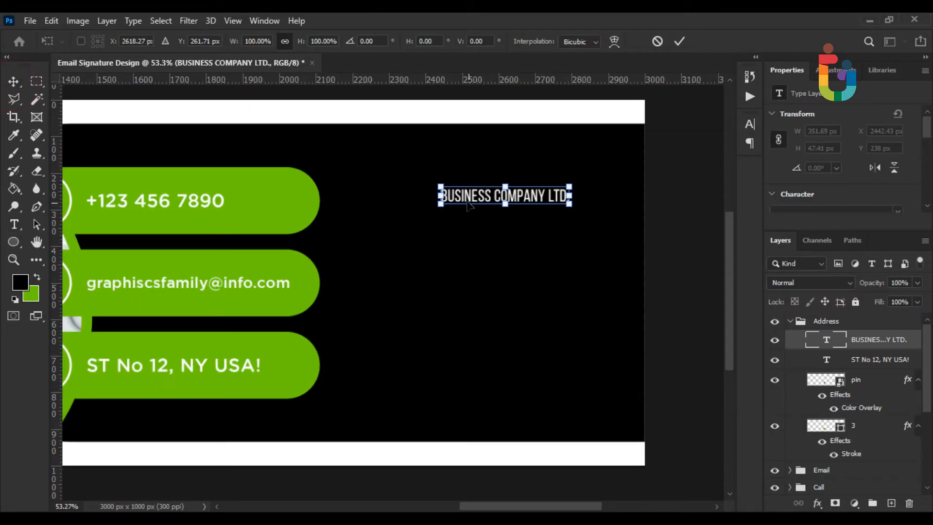
drag(441, 195, 329, 194)
drag(494, 206, 541, 208)
key(Return)
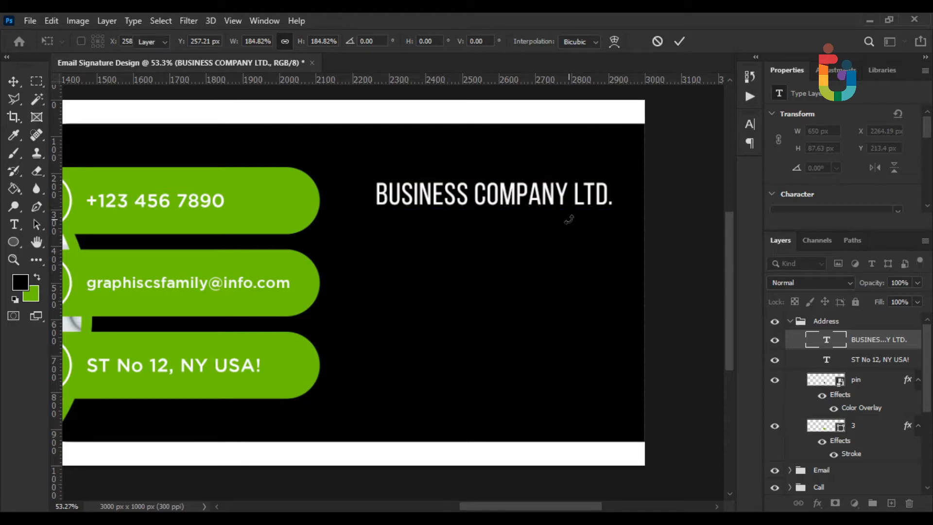
Recolour the word LTD. with the green sampled from the contact bars
click(16, 224)
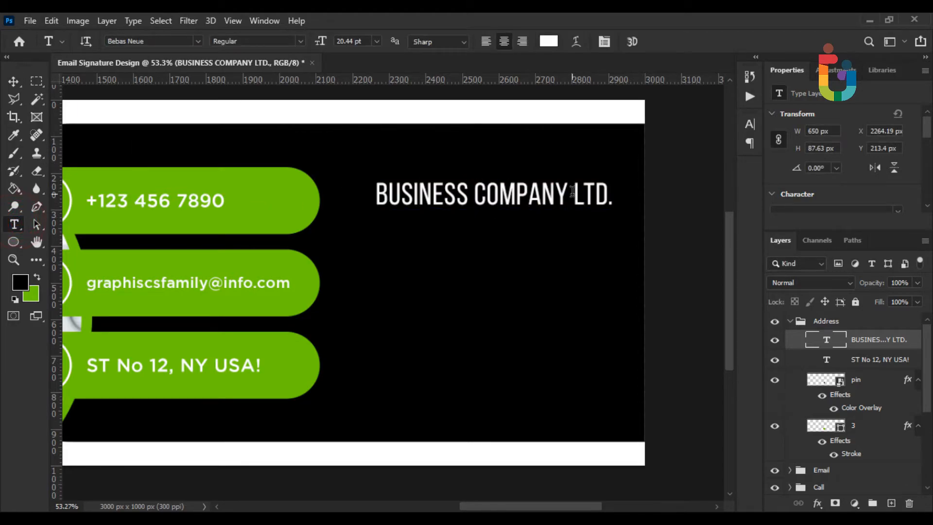
double_click(574, 191)
click(549, 41)
click(275, 195)
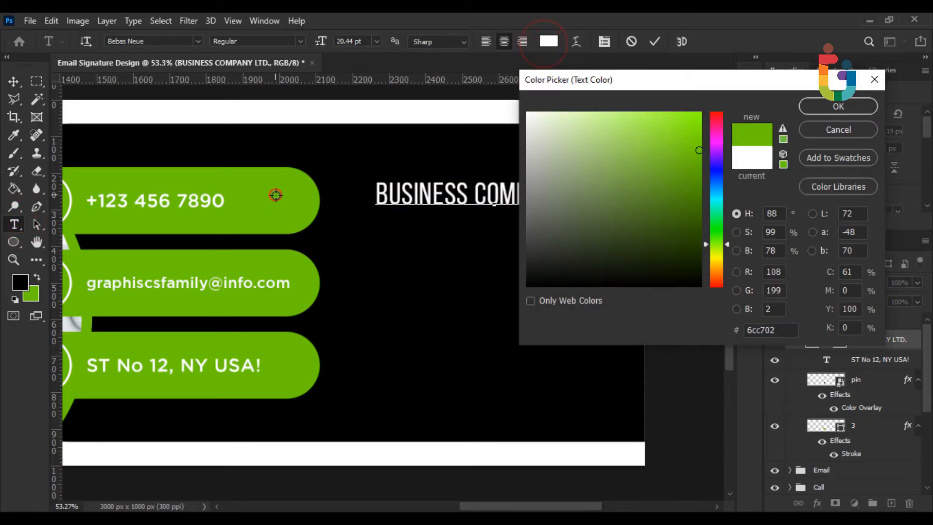
click(837, 106)
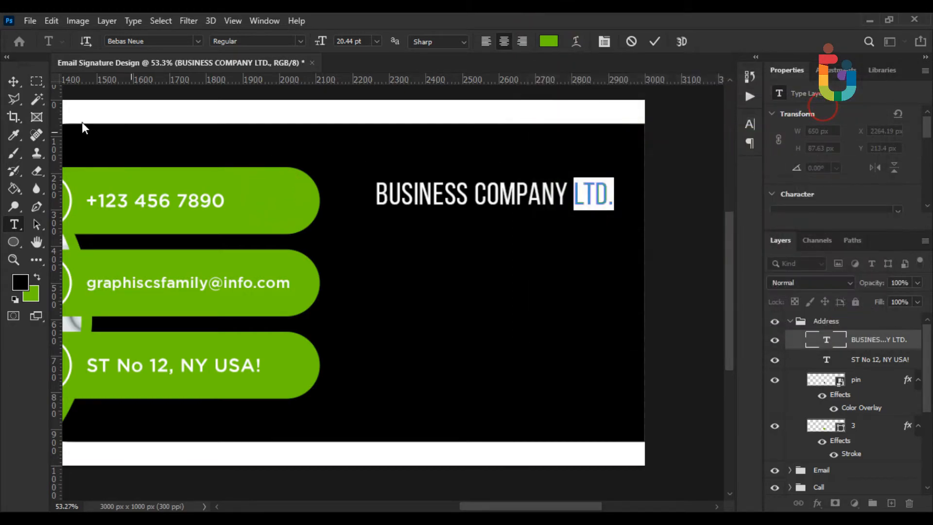
click(19, 85)
scroll(564, 253, up, 3)
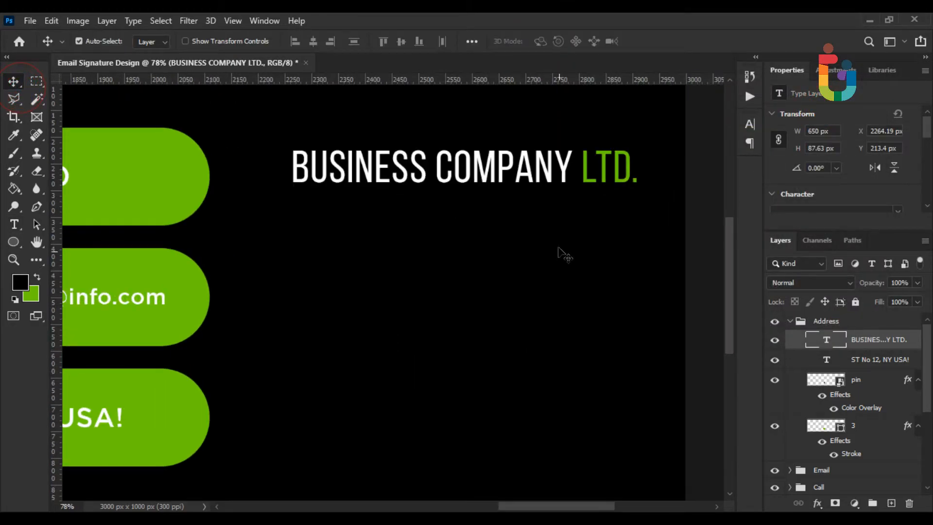
Type GRAPHICS FAMILY as new text in the contact bars' green
click(14, 224)
click(259, 294)
key(BackSpace)
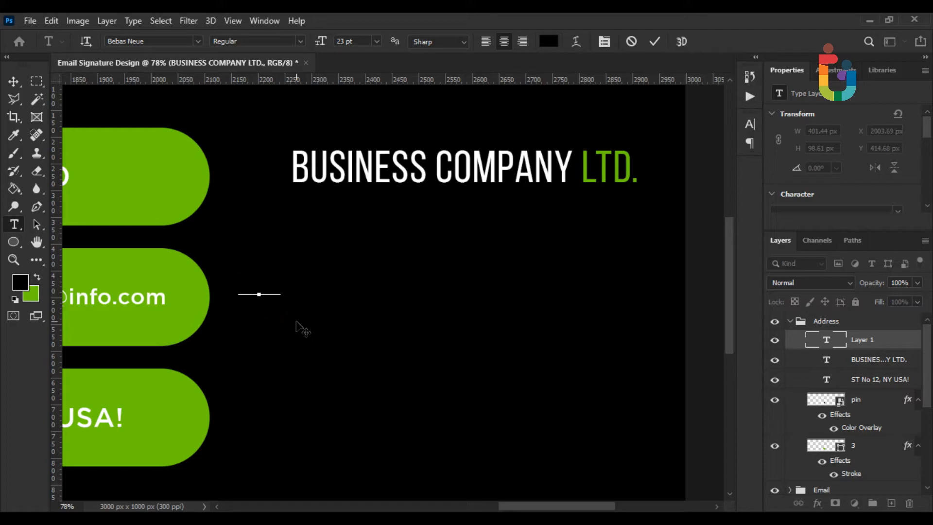
key(BackSpace)
key(BackSpace)
click(554, 42)
click(176, 280)
click(809, 106)
text(GRAPH)
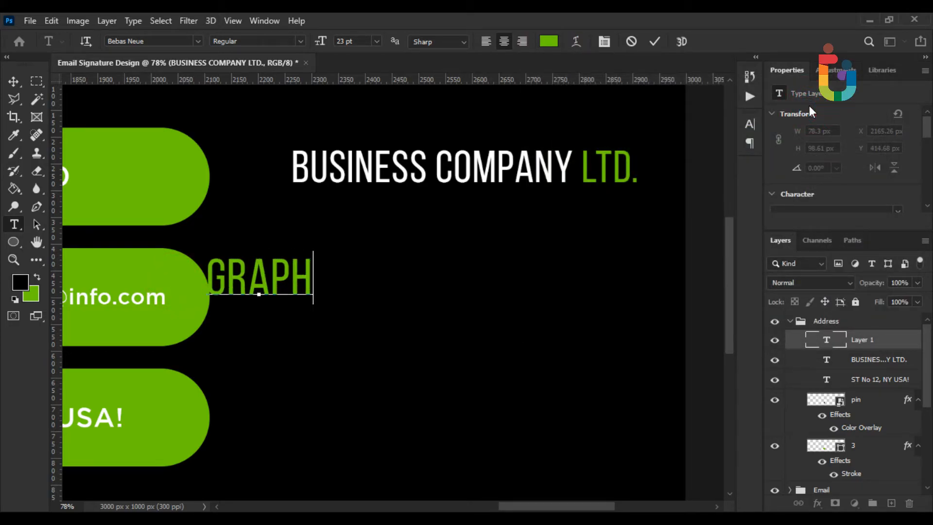
text(ICS FAML)
key(BackSpace)
text(ILY)
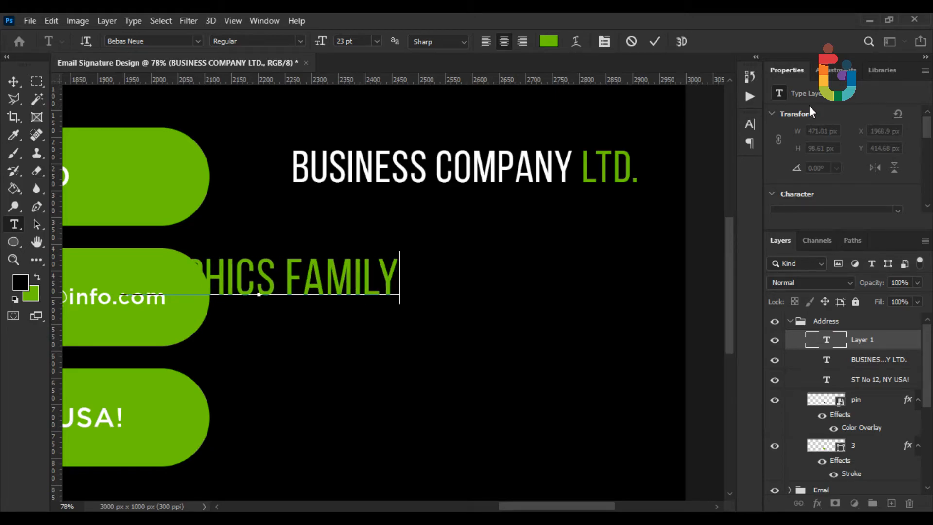
click(15, 83)
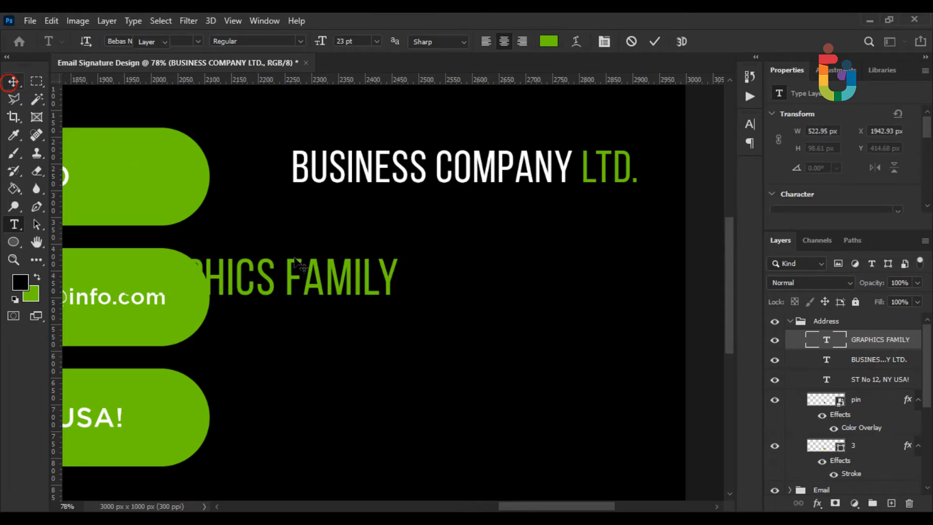
Place GRAPHICS FAMILY right-aligned under the heading, scaled to about 71%
drag(342, 288, 571, 238)
key(ctrl+t)
drag(360, 225, 438, 219)
drag(551, 240, 552, 235)
key(Return)
scroll(552, 235, down, 3)
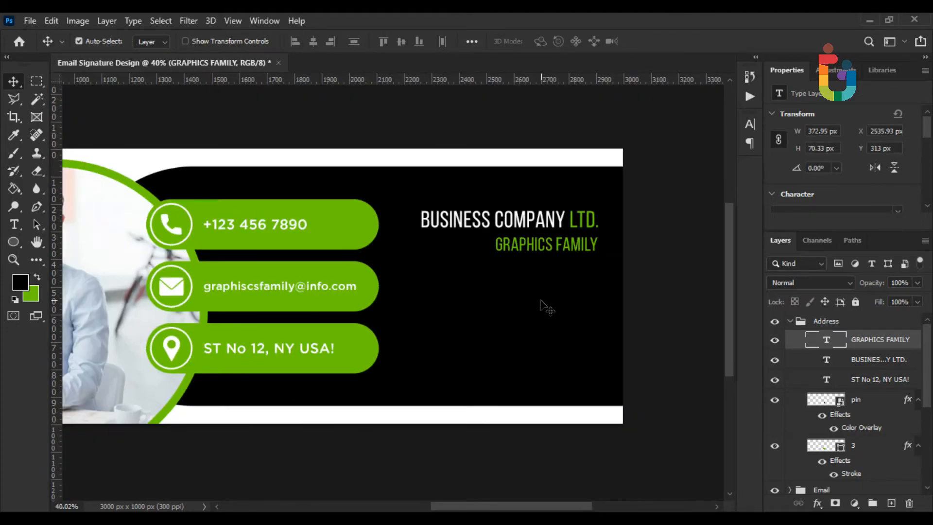
scroll(541, 306, down, 1)
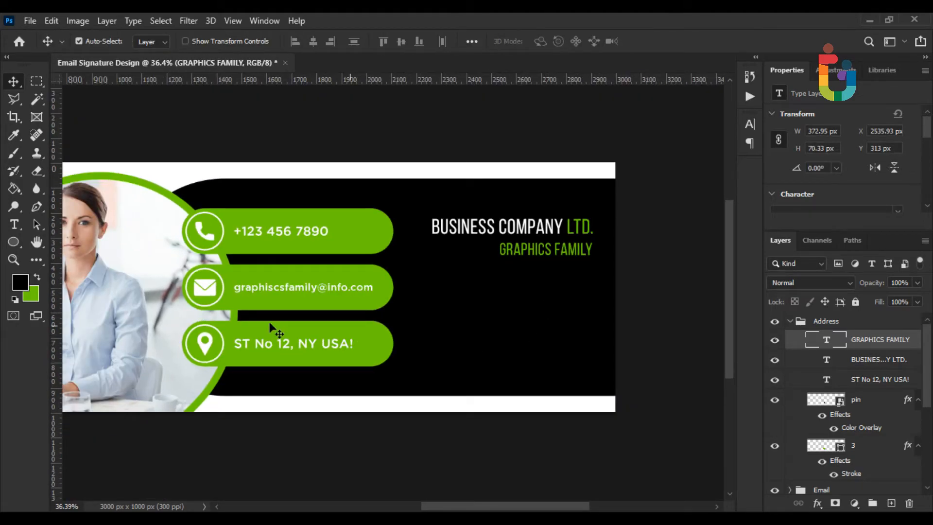
Type GROW below GRAPHICS FAMILY in white (ffffff)
click(14, 224)
click(456, 309)
text(GROW)
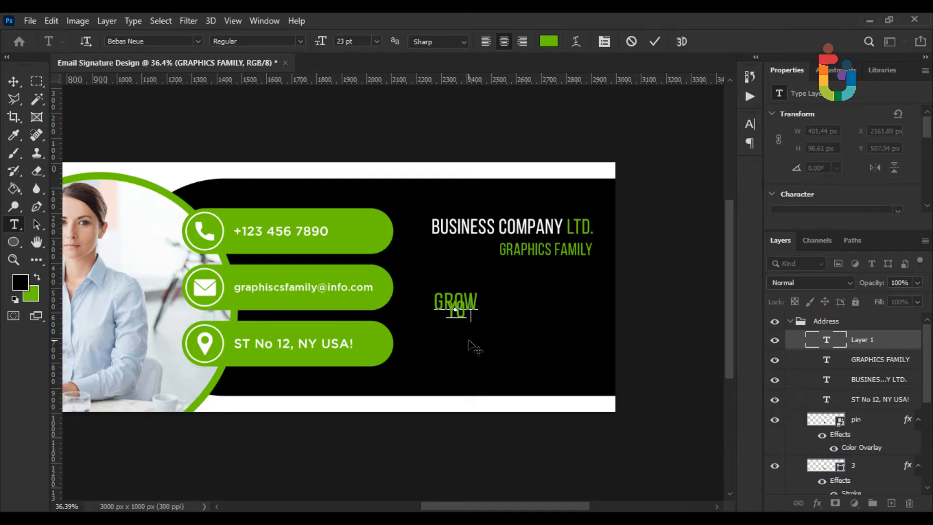
key(BackSpace)
key(BackSpace)
key(BackSpace)
key(ctrl+a)
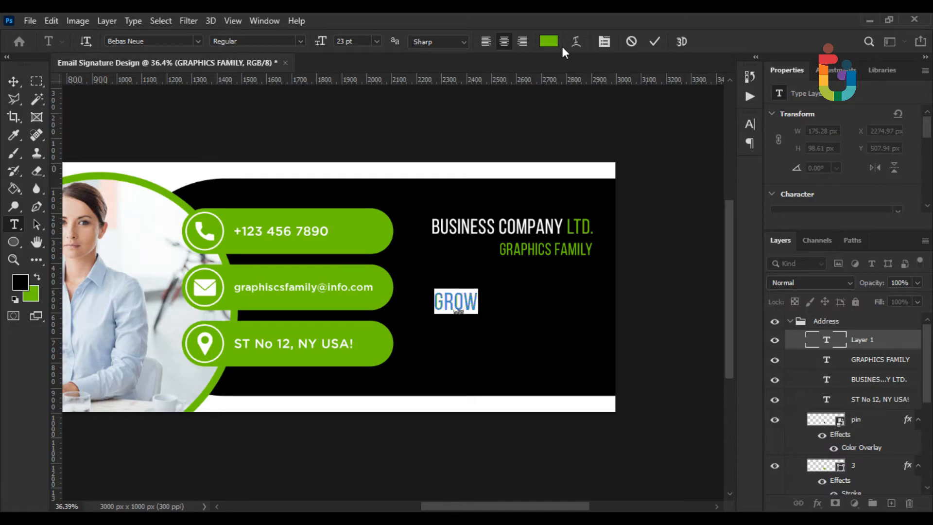
click(548, 42)
text(ffffff)
key(Return)
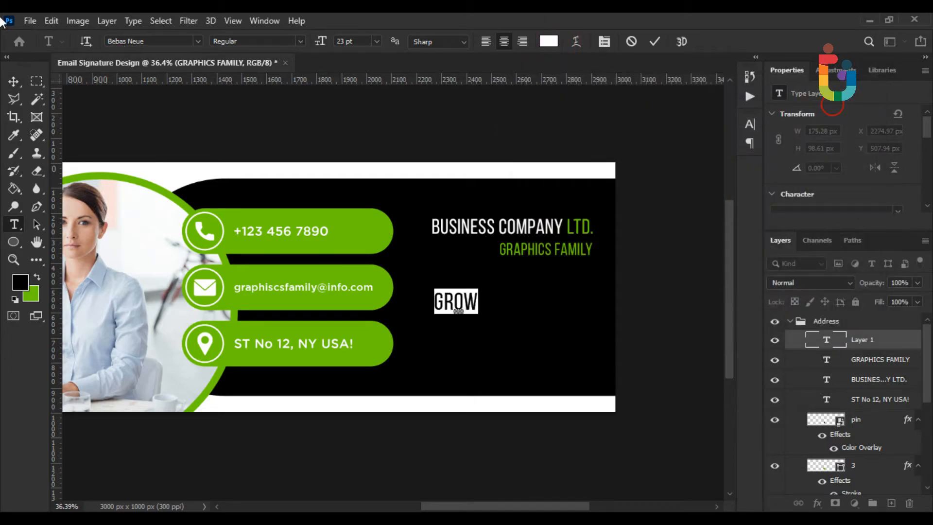
click(13, 81)
Enlarge GROW to about 238% and shift it right
key(ctrl+t)
scroll(465, 309, up, 2)
scroll(465, 309, up, 1)
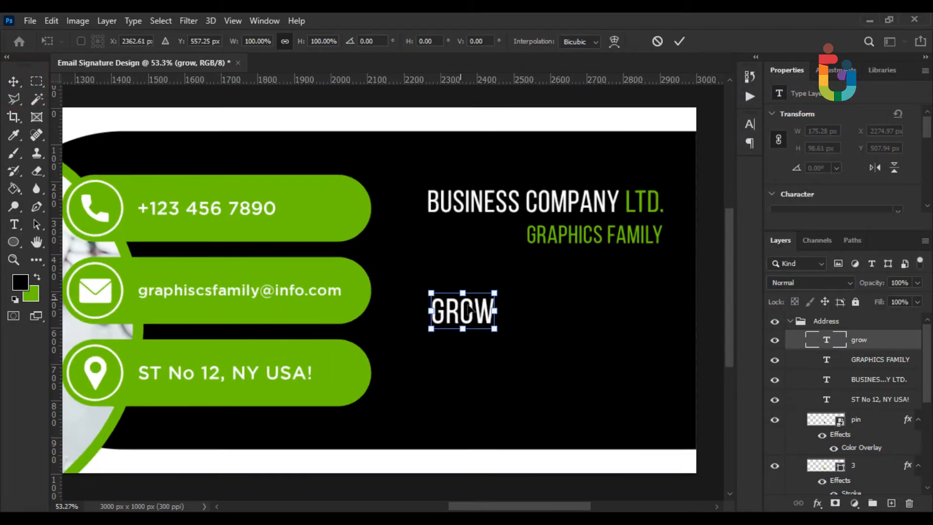
drag(496, 312, 573, 317)
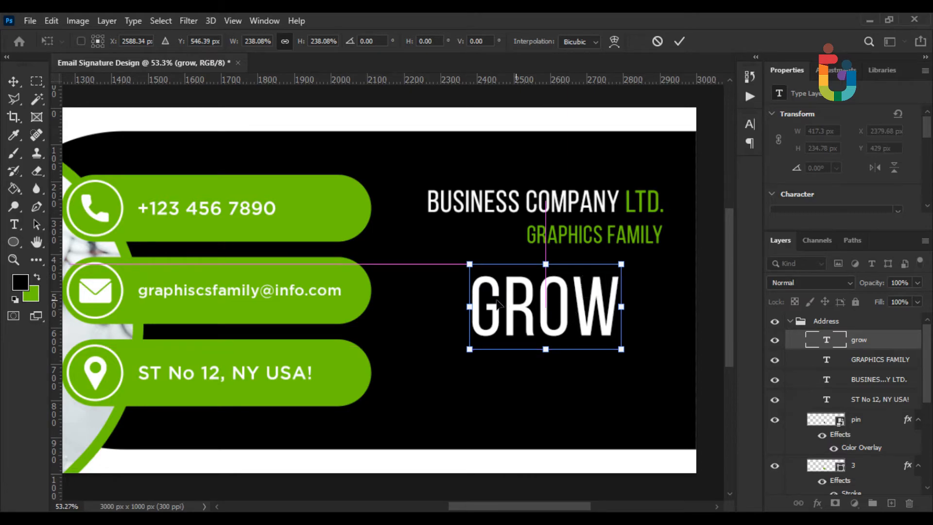
key(Return)
scroll(523, 311, down, 2)
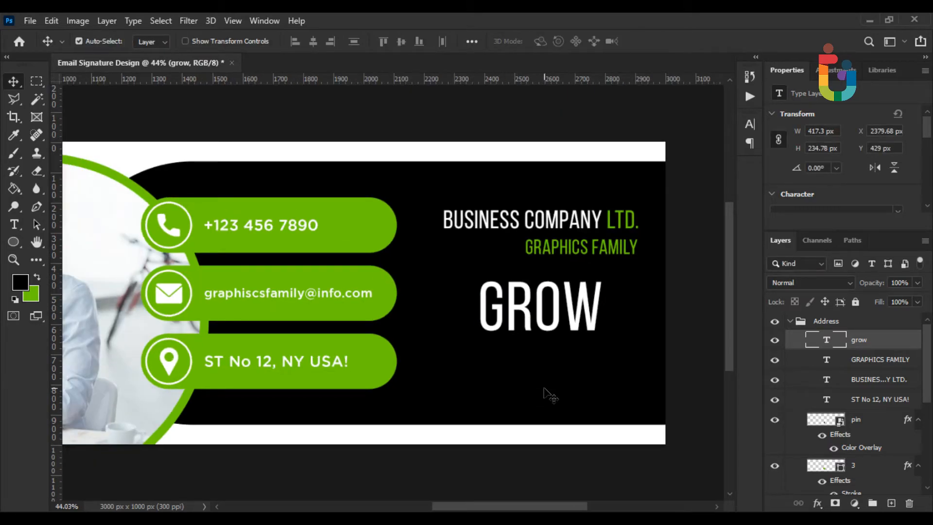
Extend the headline text from GROW to GROW YOUR
click(14, 225)
click(598, 295)
text(YO)
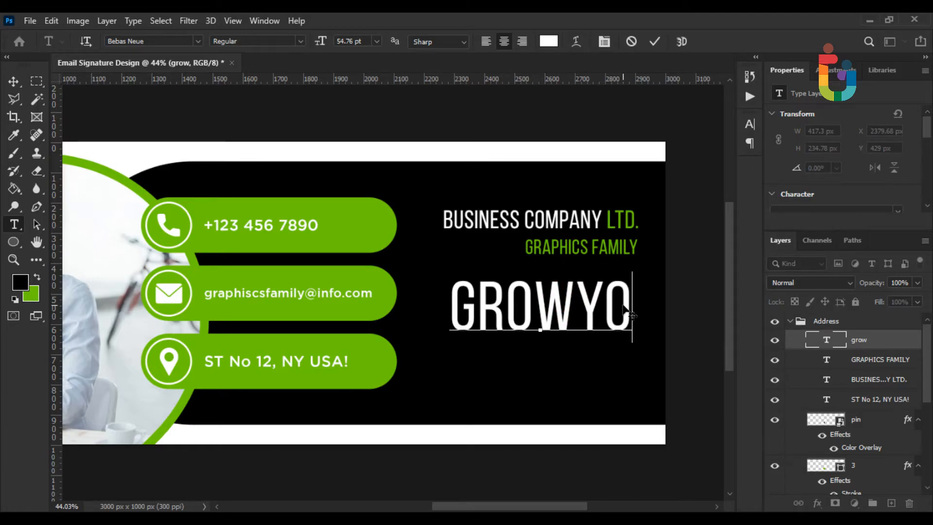
key(BackSpace)
key(BackSpace)
text(YOUR)
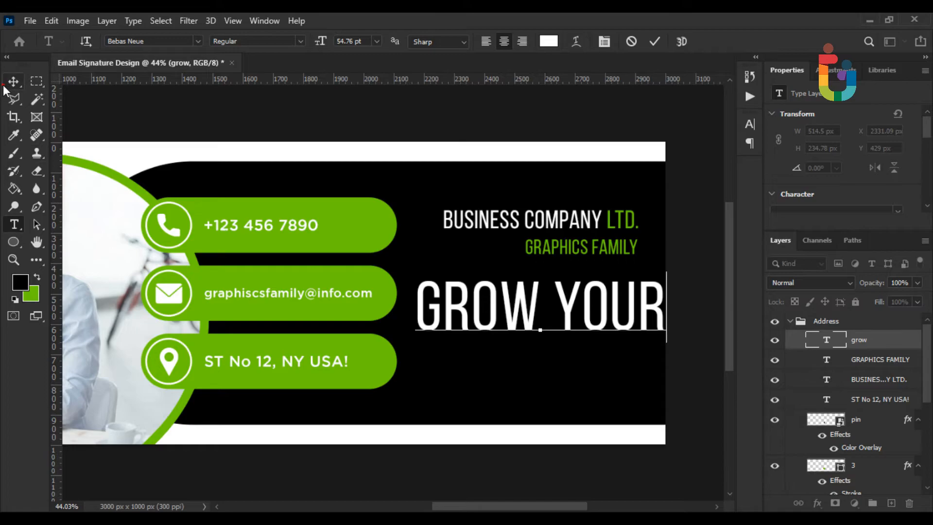
key(ctrl+Return)
Shrink GROW YOUR to about 78% and move it up under GRAPHICS FAMILY
key(ctrl+t)
drag(670, 309, 591, 316)
scroll(508, 284, up, 3)
drag(539, 302, 540, 289)
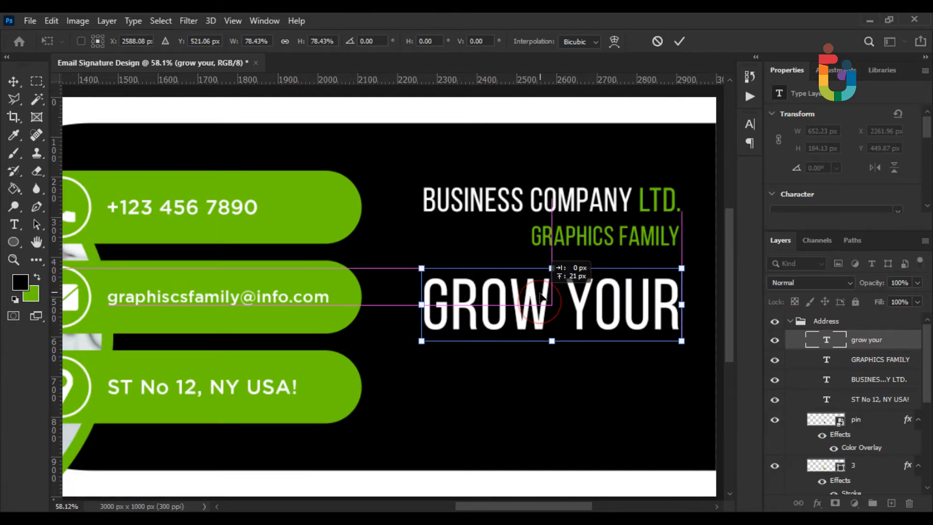
key(Return)
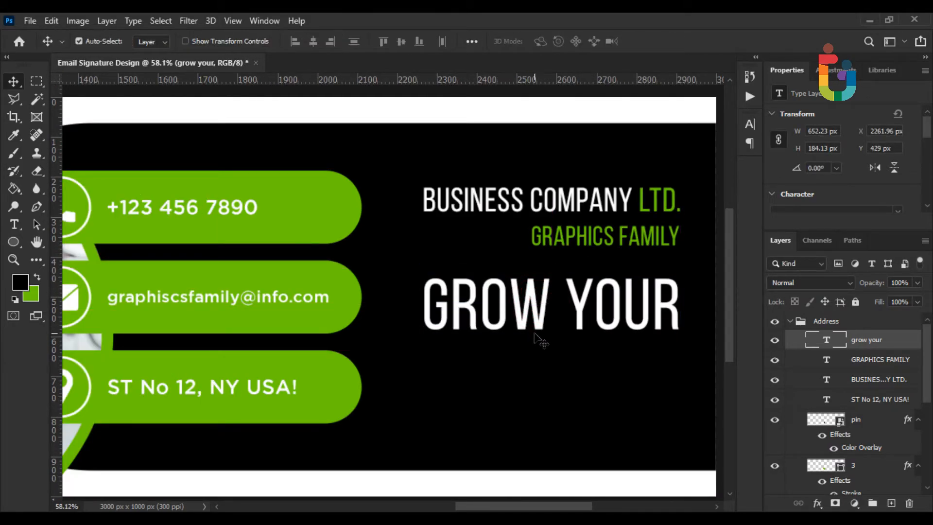
Add an enlarged BUSINESS line centred under GROW YOUR
click(14, 224)
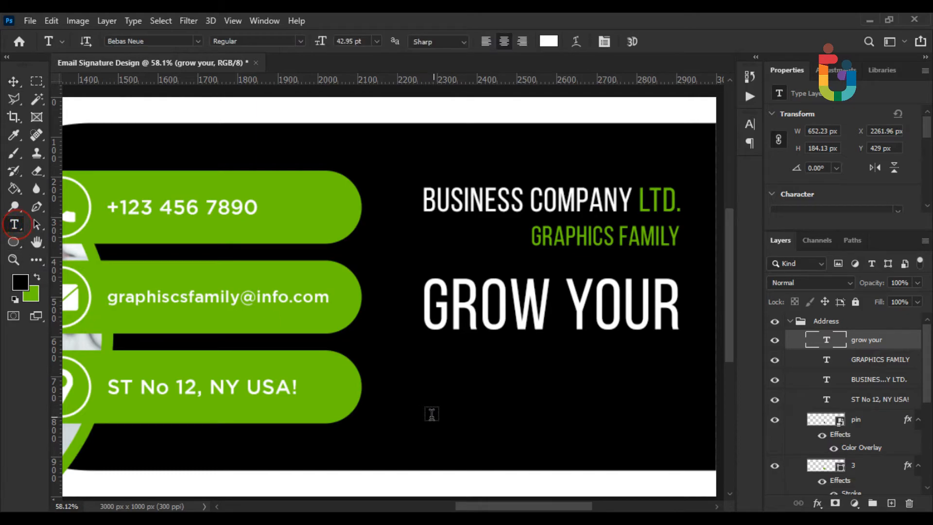
click(432, 416)
click(439, 416)
key(ctrl+a)
text(BUSINESS)
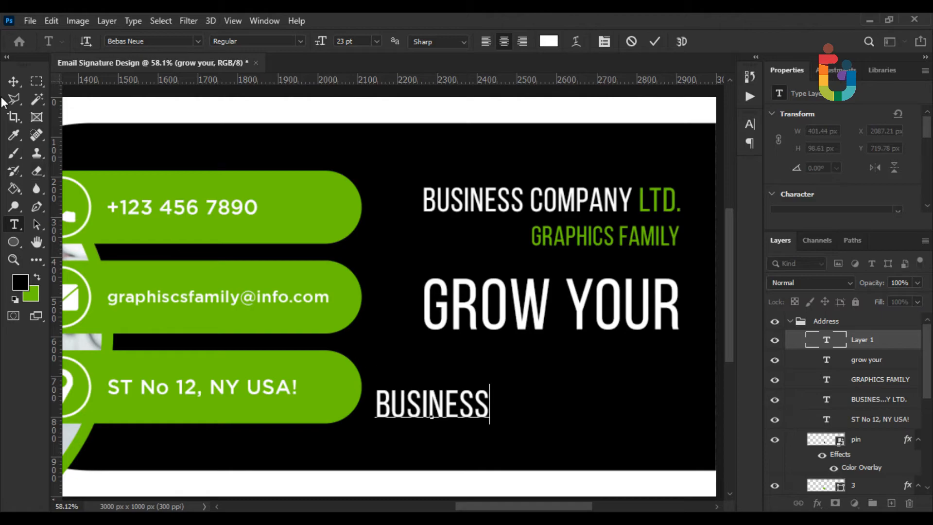
click(13, 81)
key(ctrl+t)
drag(493, 409, 565, 374)
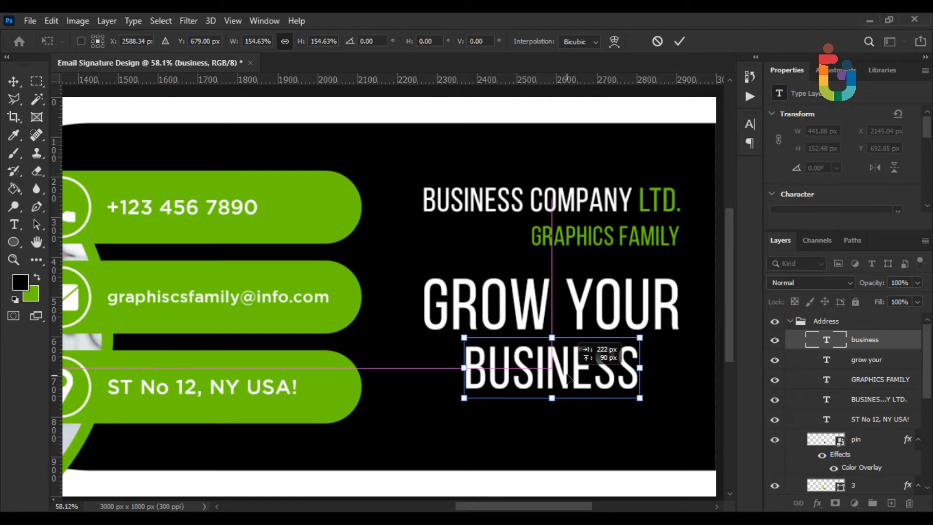
key(Return)
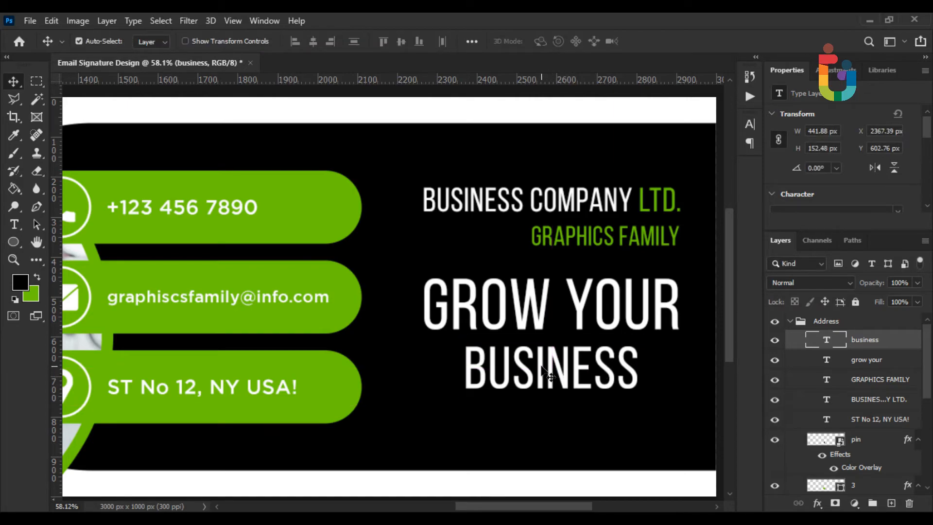
Colour the letters ESS in BUSINESS with the phone bar's green
key(t)
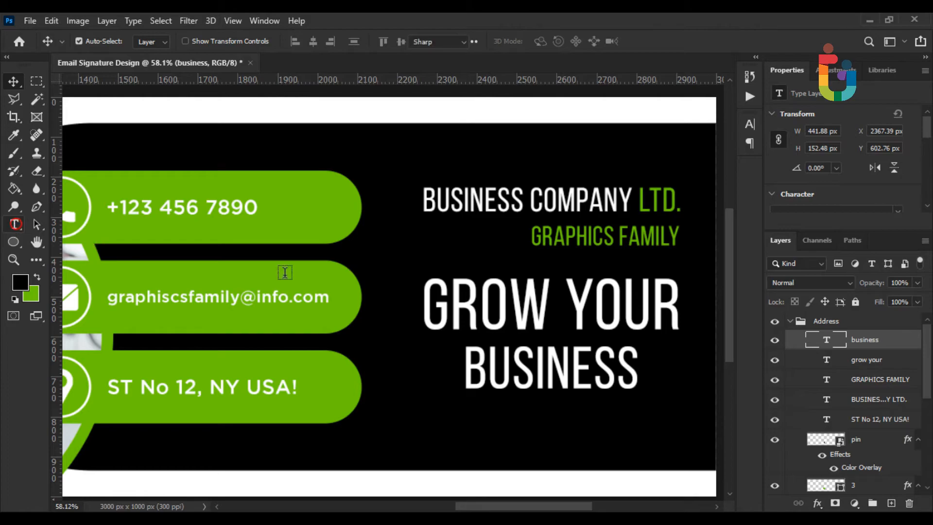
drag(572, 368, 641, 368)
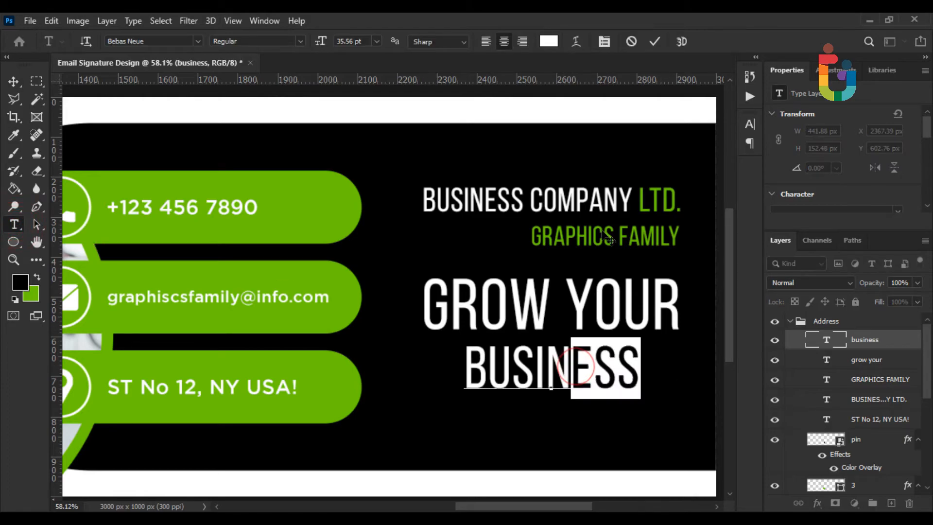
click(549, 42)
click(279, 195)
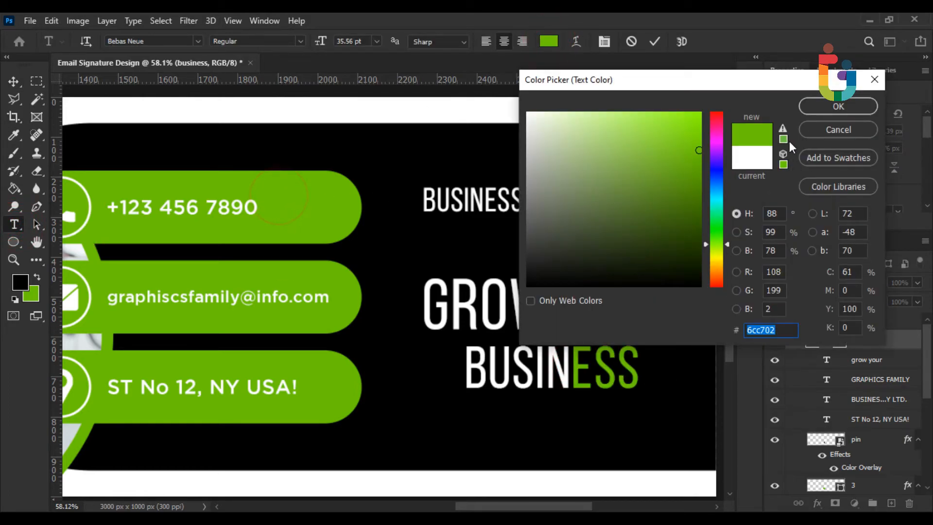
click(820, 111)
click(14, 81)
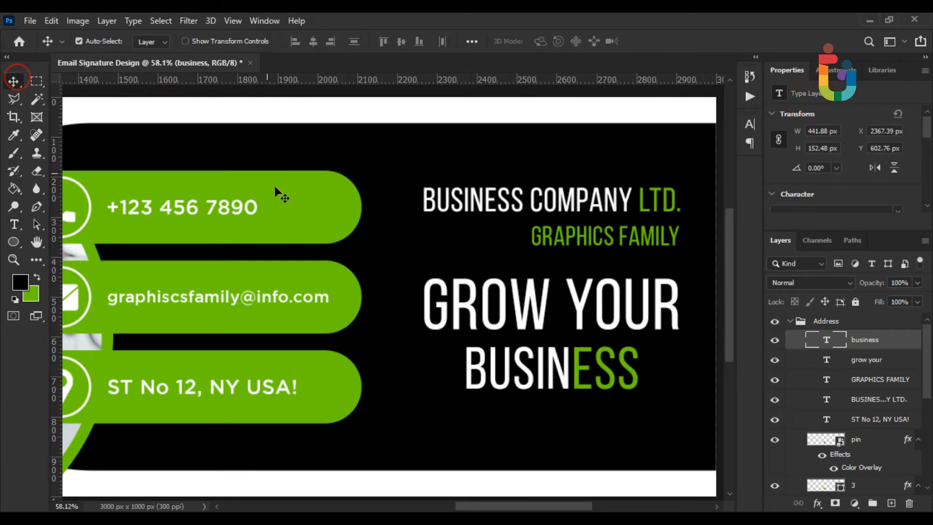
scroll(357, 279, down, 3)
scroll(389, 305, down, 1)
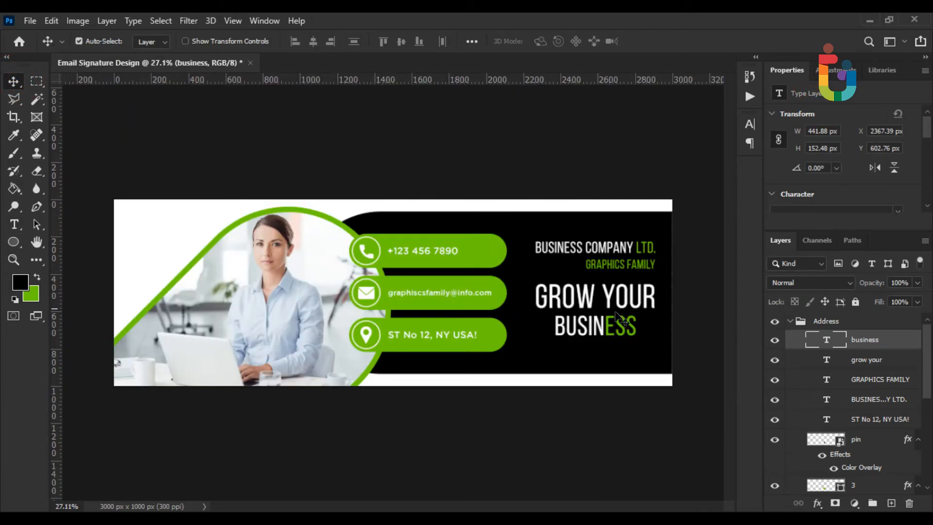
Select the four heading text layers and move the block higher on the panel
shift+click(868, 399)
drag(858, 342, 855, 316)
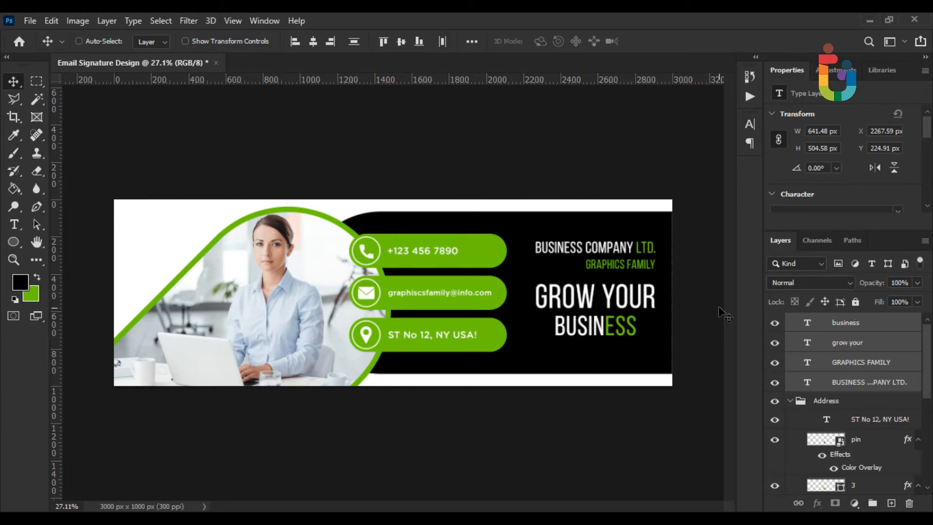
key(ctrl+t)
scroll(521, 316, up, 1)
drag(659, 315, 519, 334)
key(Return)
scroll(661, 334, up, 2)
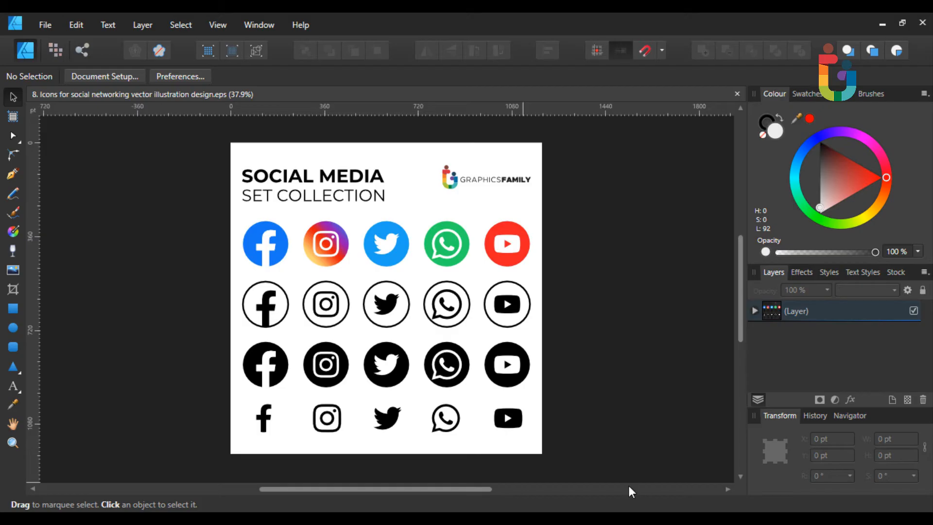
Select the top row of coloured social icons in Affinity Designer and copy it
drag(233, 211, 543, 265)
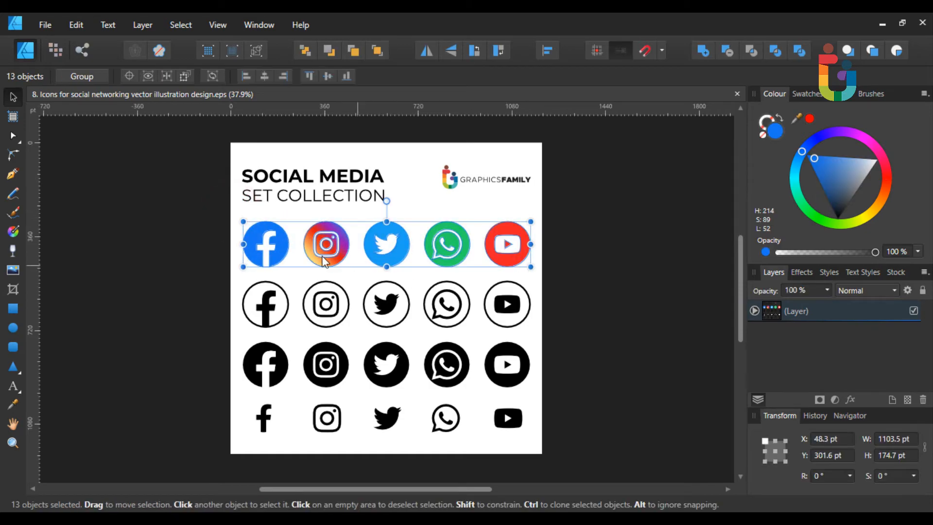
drag(271, 243, 281, 125)
drag(292, 174, 286, 285)
right_click(275, 250)
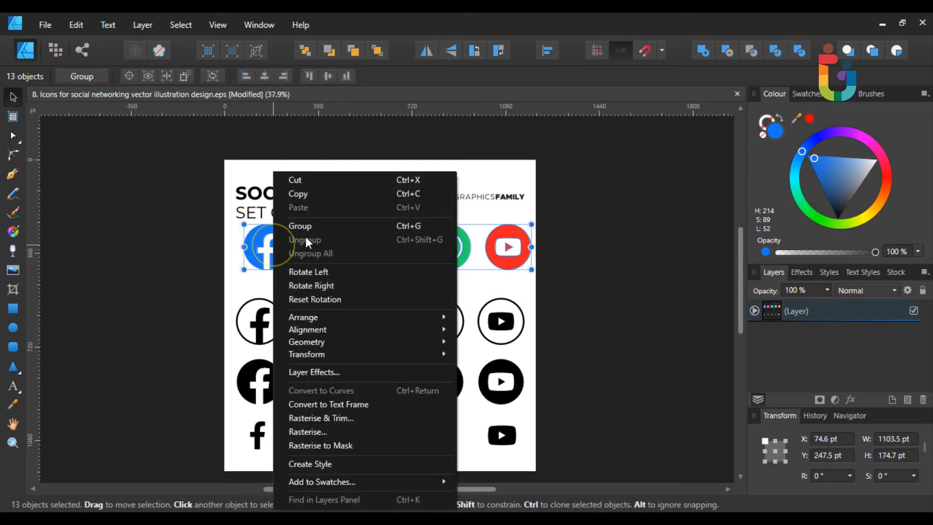
click(298, 193)
key(alt+Tab)
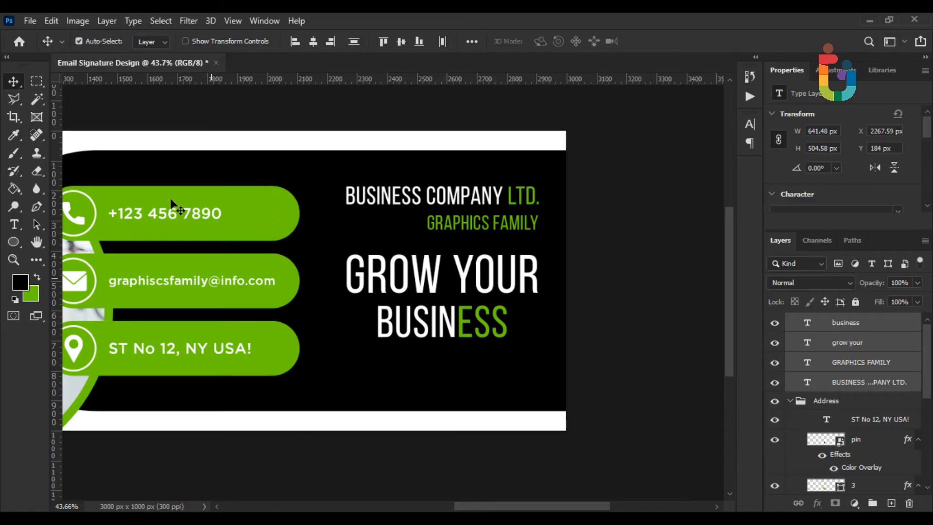
Paste the social icons as a smart object, shrink it and place it beneath BUSINESS
click(48, 20)
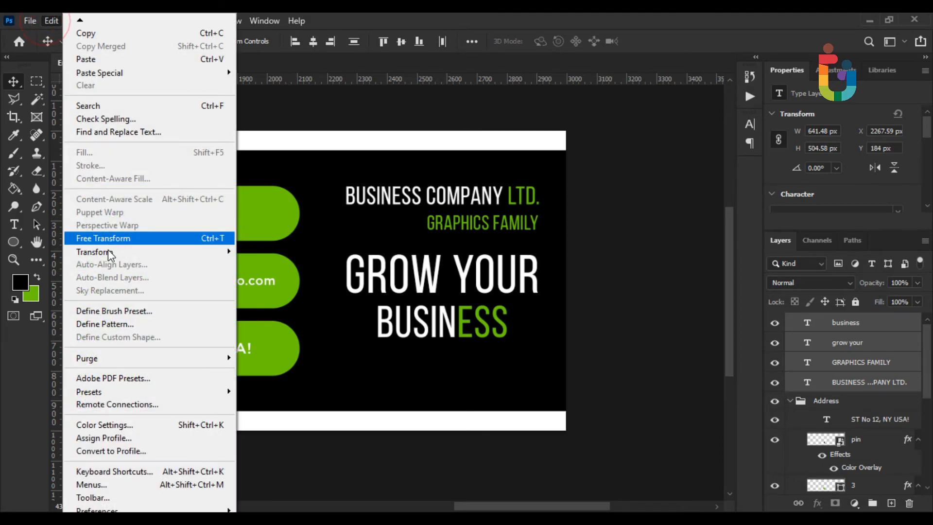
click(86, 59)
drag(565, 210, 272, 255)
drag(250, 285, 508, 379)
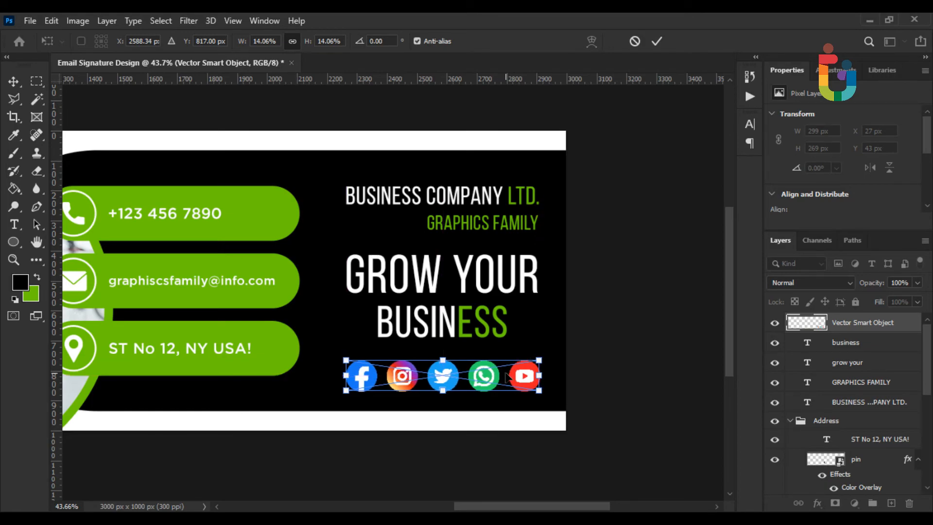
key(Return)
key(ctrl+0)
key(ctrl+plus)
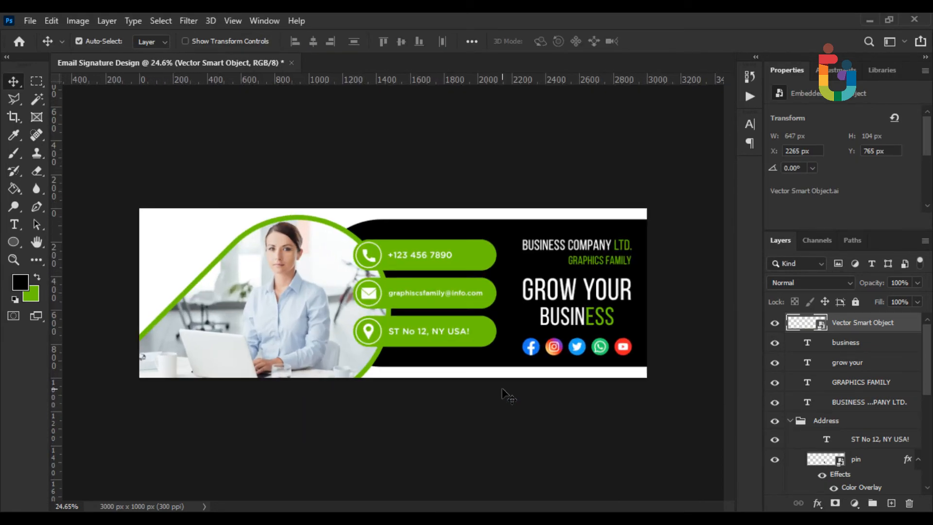
click(29, 21)
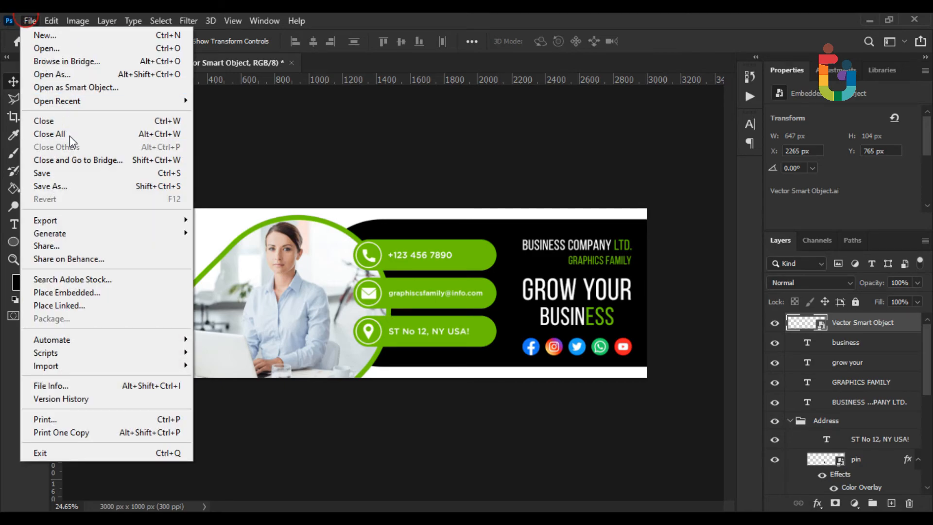
Embed GraphicsFamily.png and size it to 118 × 182 px in the top-left corner
click(75, 291)
double_click(380, 148)
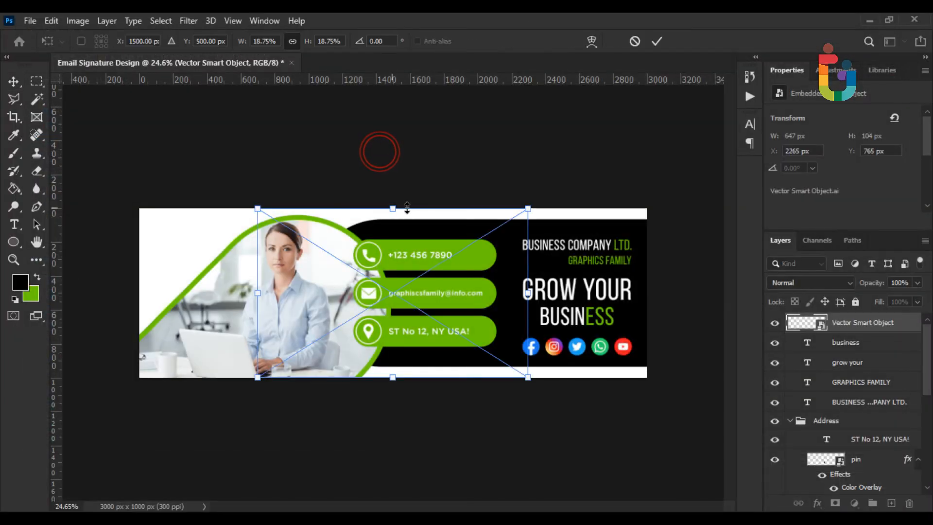
drag(527, 210, 312, 295)
drag(387, 284, 287, 321)
scroll(163, 239, up, 9)
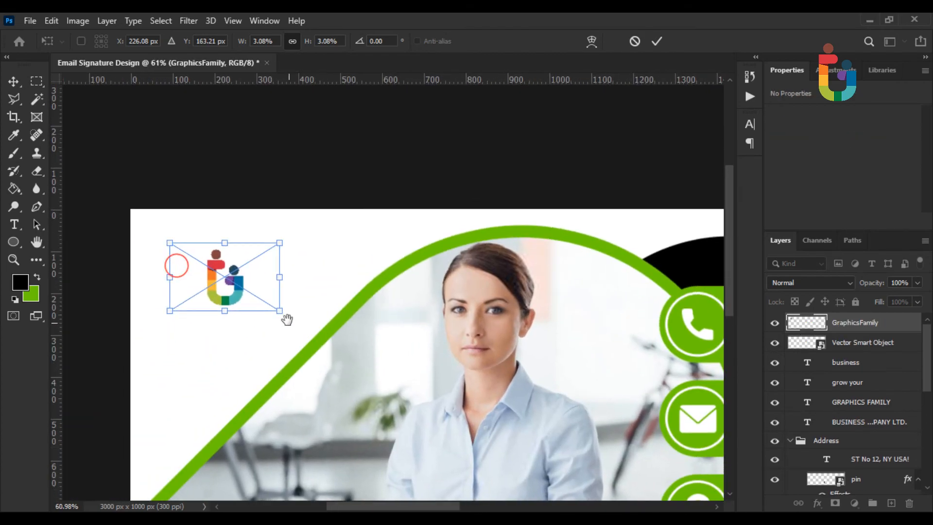
drag(285, 246, 299, 231)
drag(258, 275, 250, 266)
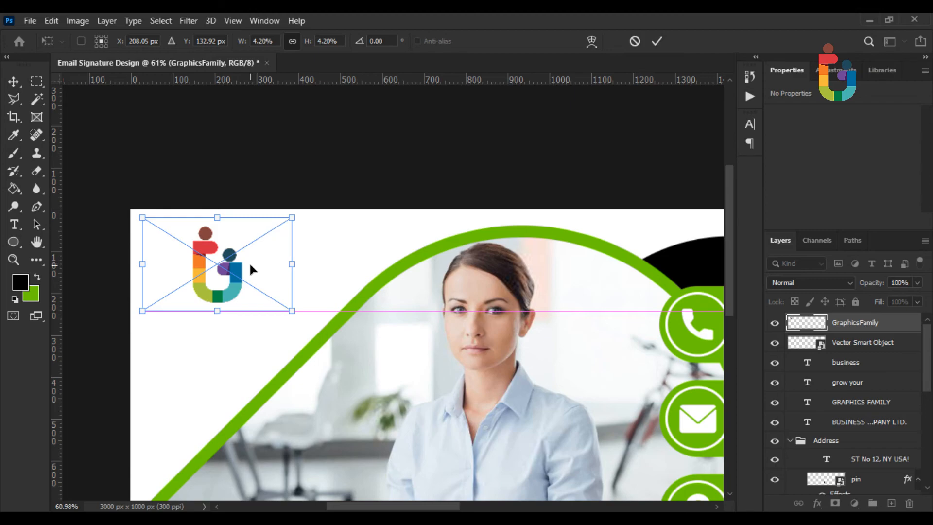
key(Return)
scroll(251, 269, up, 5)
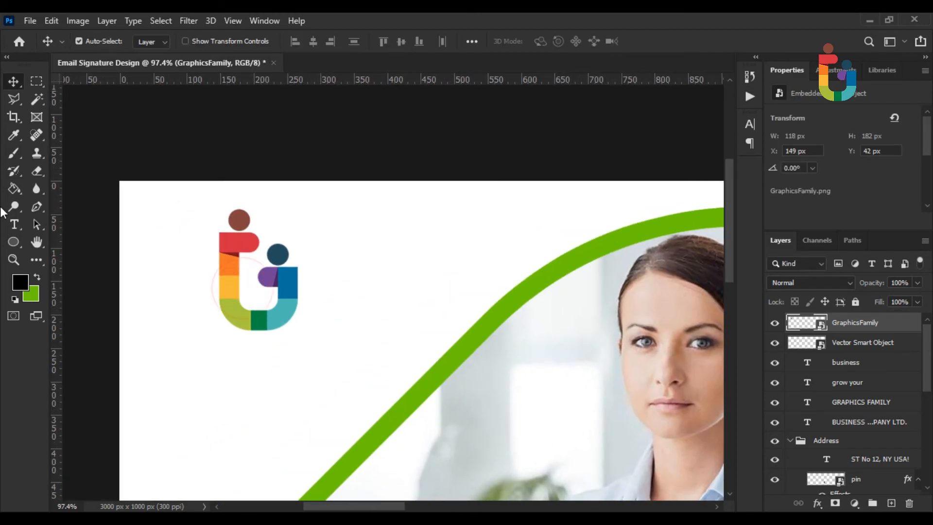
Type 'GRAPHICSFAMILY' below the logo and set it in Gotham Bold
click(19, 228)
click(189, 402)
text(GRAP)
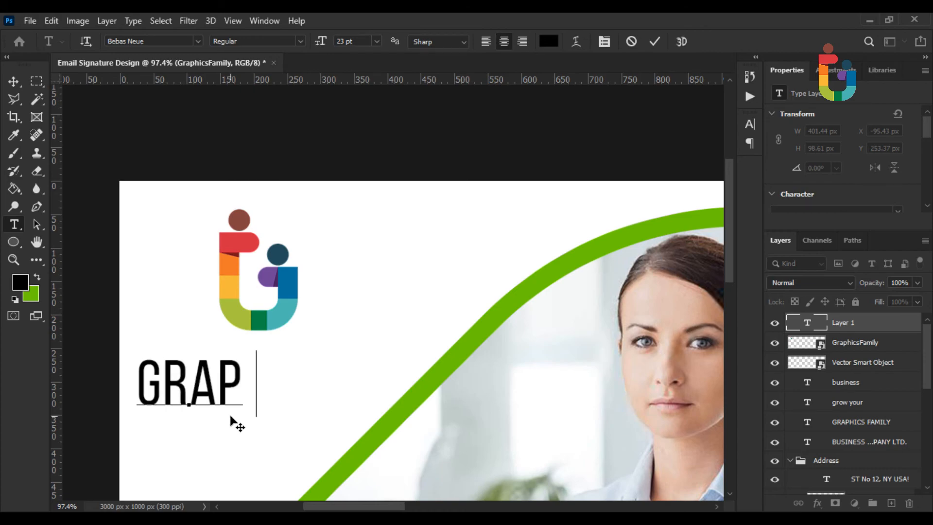
text(HICSFAMILY)
key(ctrl+a)
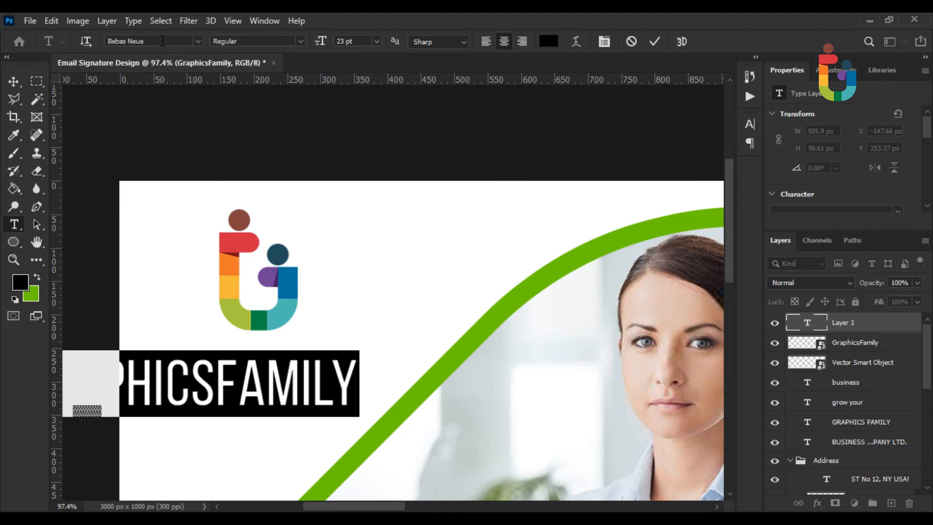
click(163, 41)
text(gotham)
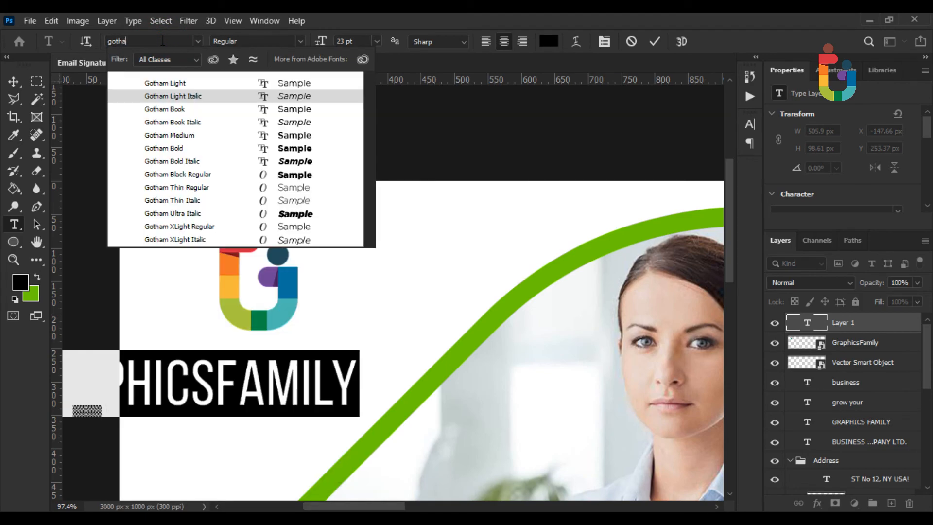
key(Down)
key(Down)
key(Down)
key(Down)
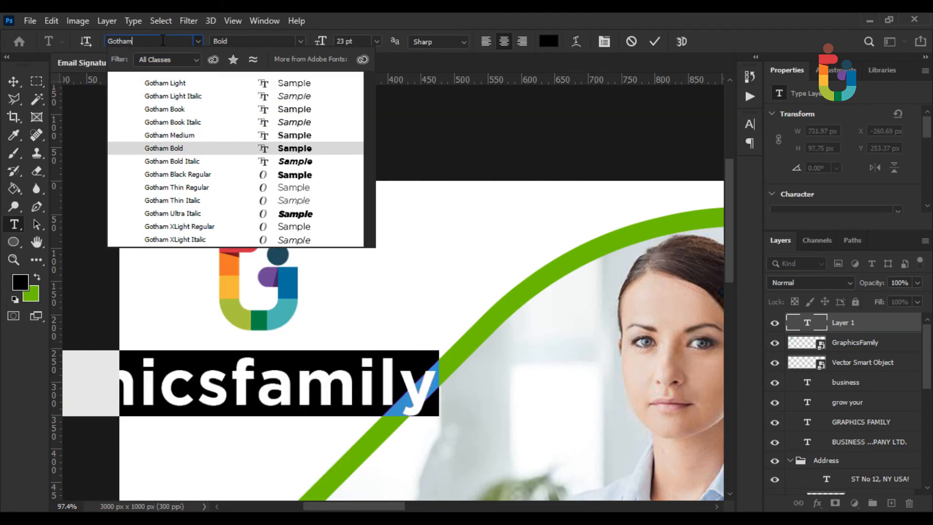
key(Return)
Retype 'GRAPHICSFAMILY' and switch the word FAMILY to Gotham Medium
click(188, 375)
double_click(185, 384)
text(g)
key(BackSpace)
text(GRAPHI)
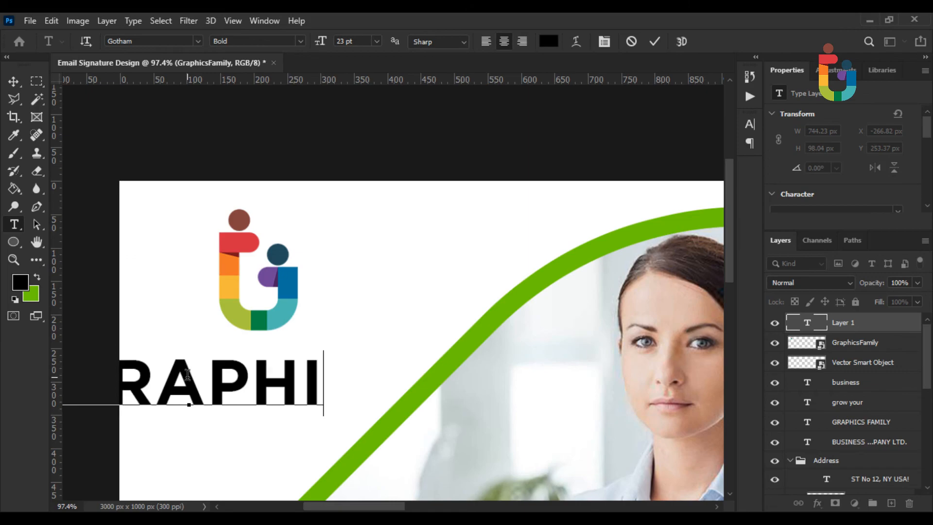
text(CSFAMILY)
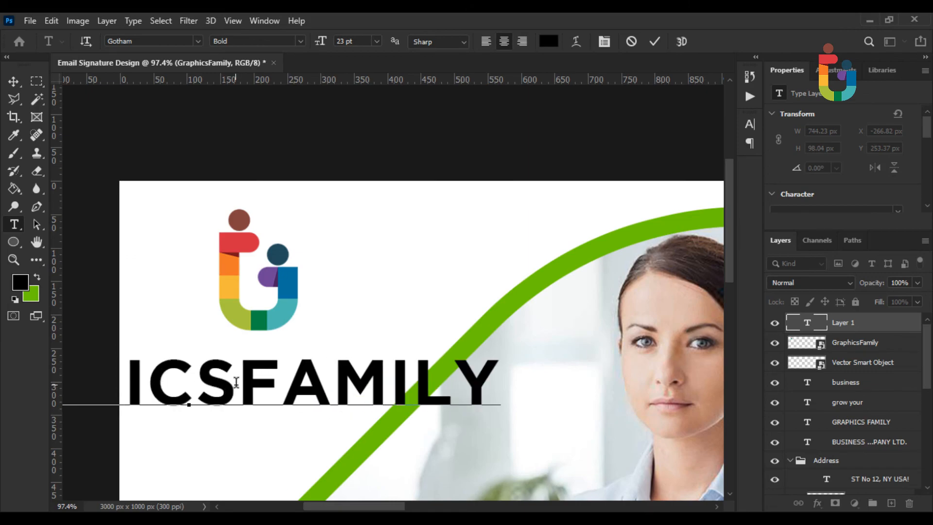
drag(237, 382, 550, 374)
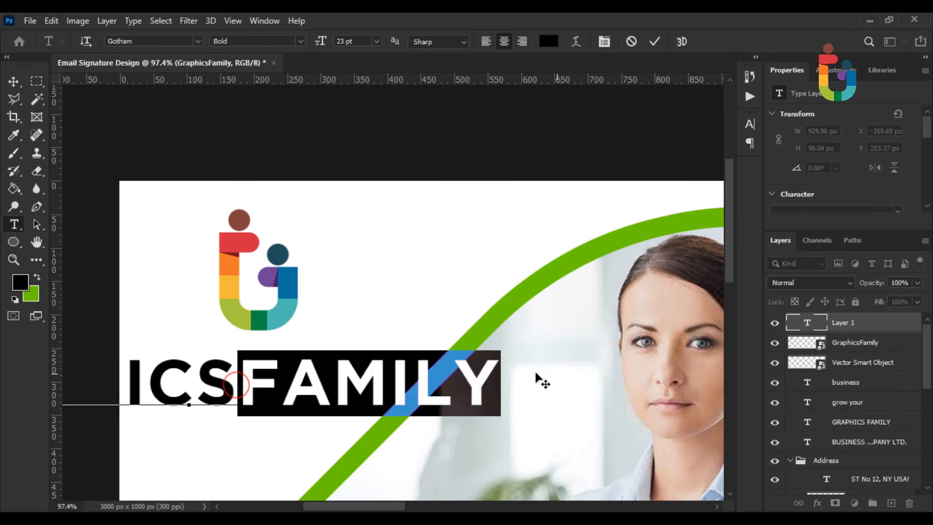
click(302, 41)
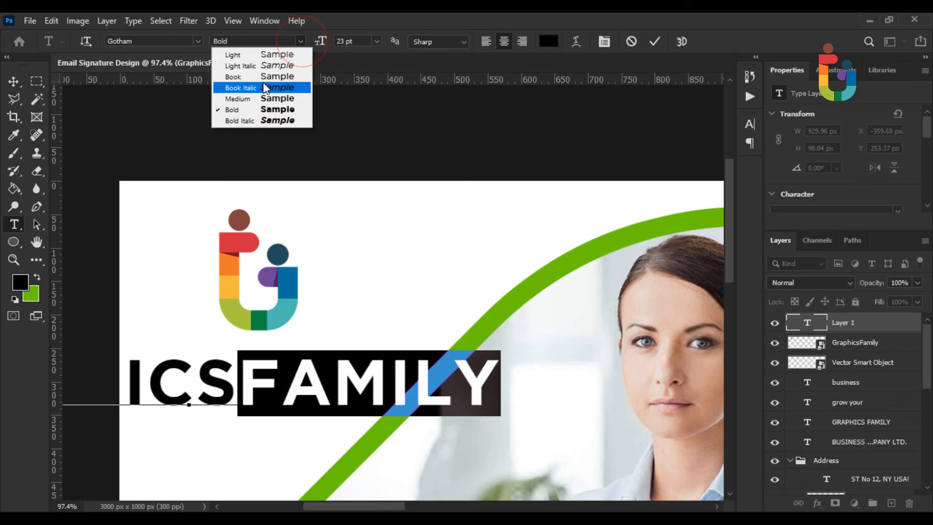
click(258, 97)
click(13, 81)
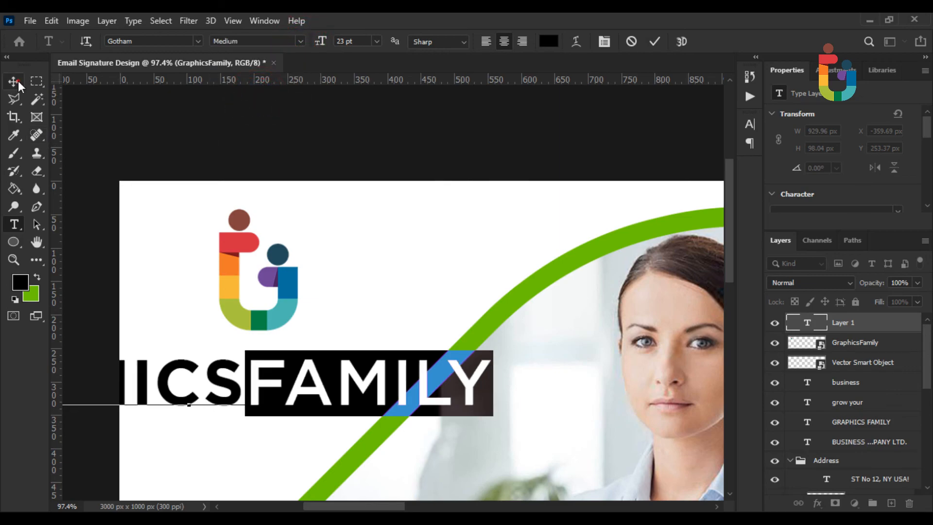
Shrink the wordmark to about 299 px wide and place it under the logo
key(ctrl+t)
drag(493, 376, 328, 374)
drag(276, 388, 324, 362)
Commit the caption's placement and select the logo together with the caption for transforming
key(Return)
key(ctrl+0)
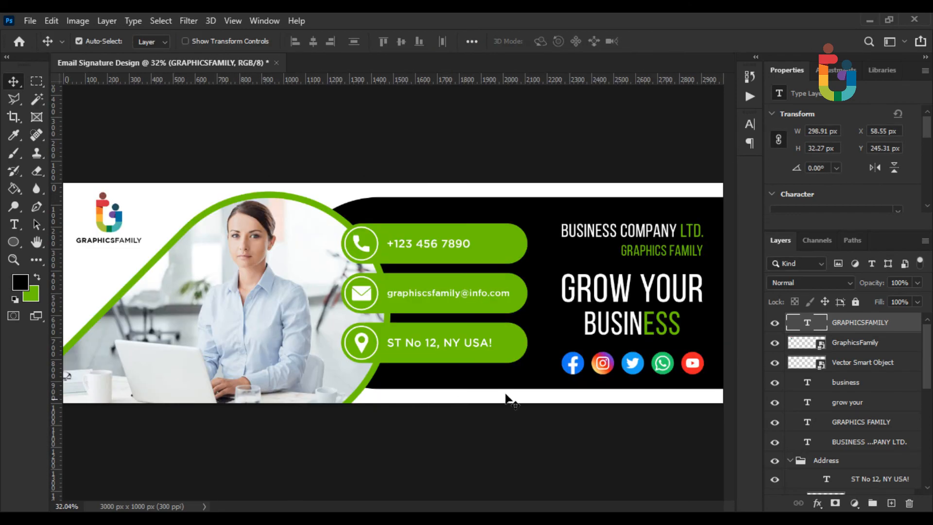
ctrl+click(842, 345)
key(ctrl+t)
scroll(110, 220, up, 4)
drag(136, 254, 247, 280)
Scale the logo and caption to 91.14% and tuck them into the top-left corner
drag(290, 230, 284, 233)
drag(242, 258, 241, 261)
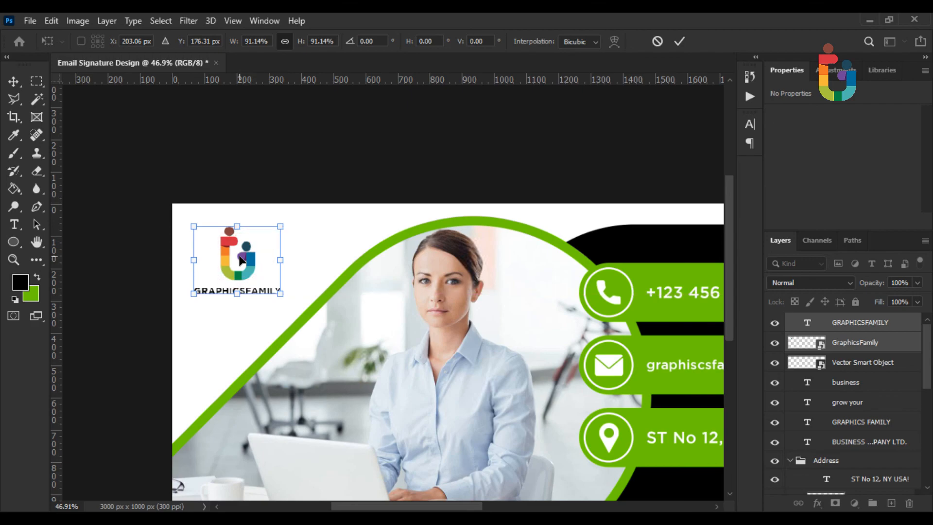
key(Return)
key(ctrl+0)
scroll(361, 316, down, 2)
scroll(364, 321, up, 1)
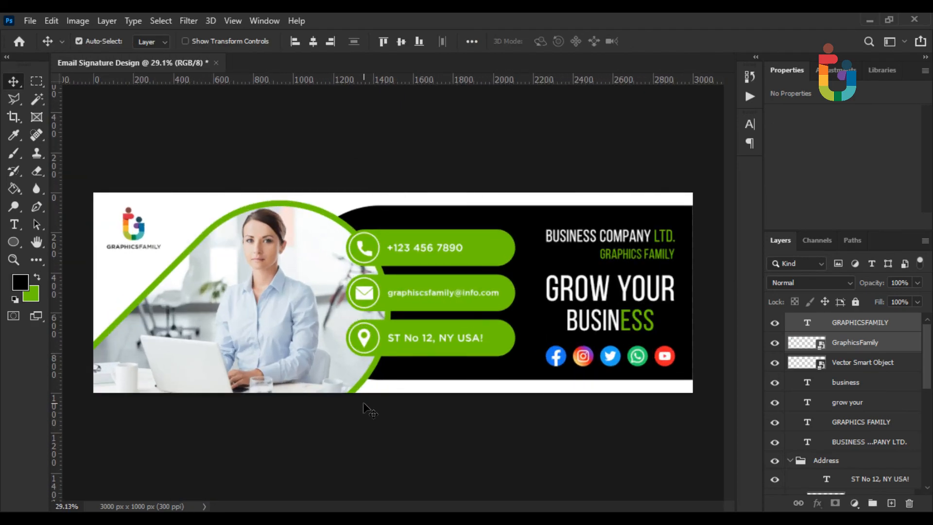